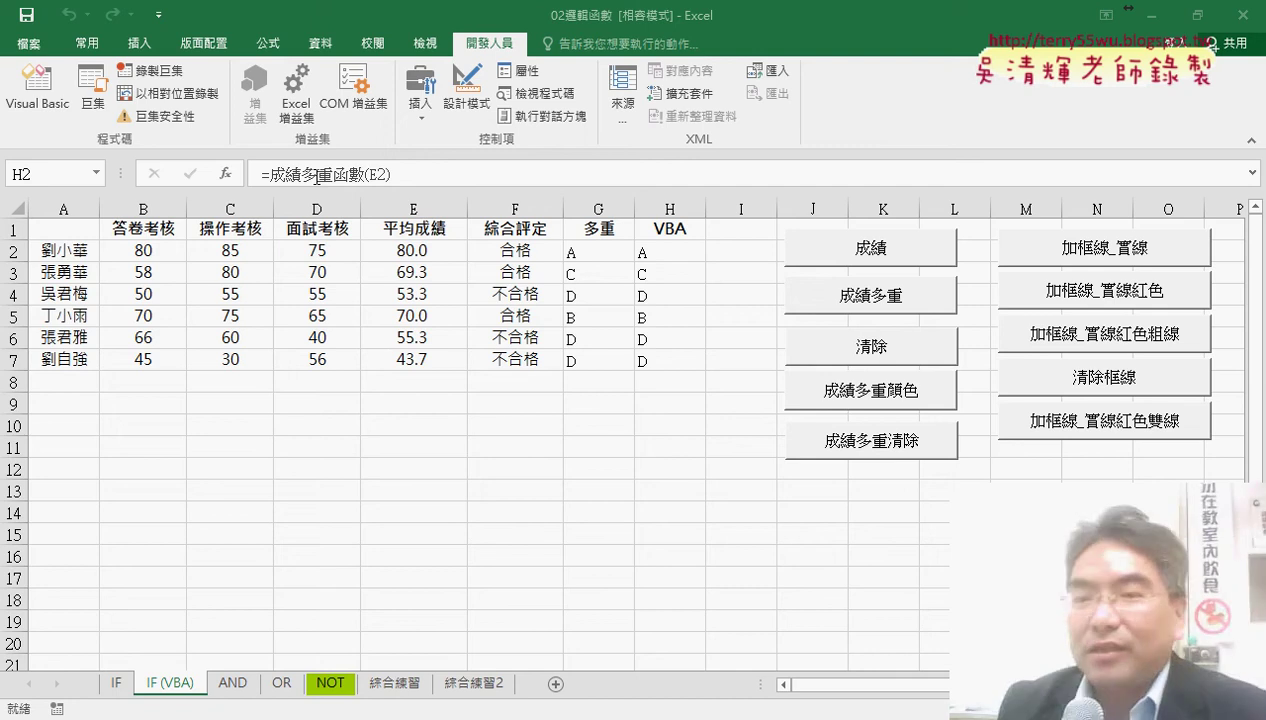
Step: Run the 加框線_實線 macro, dismiss its compile error and undo to restore = xlContinuous
left_click(614, 443)
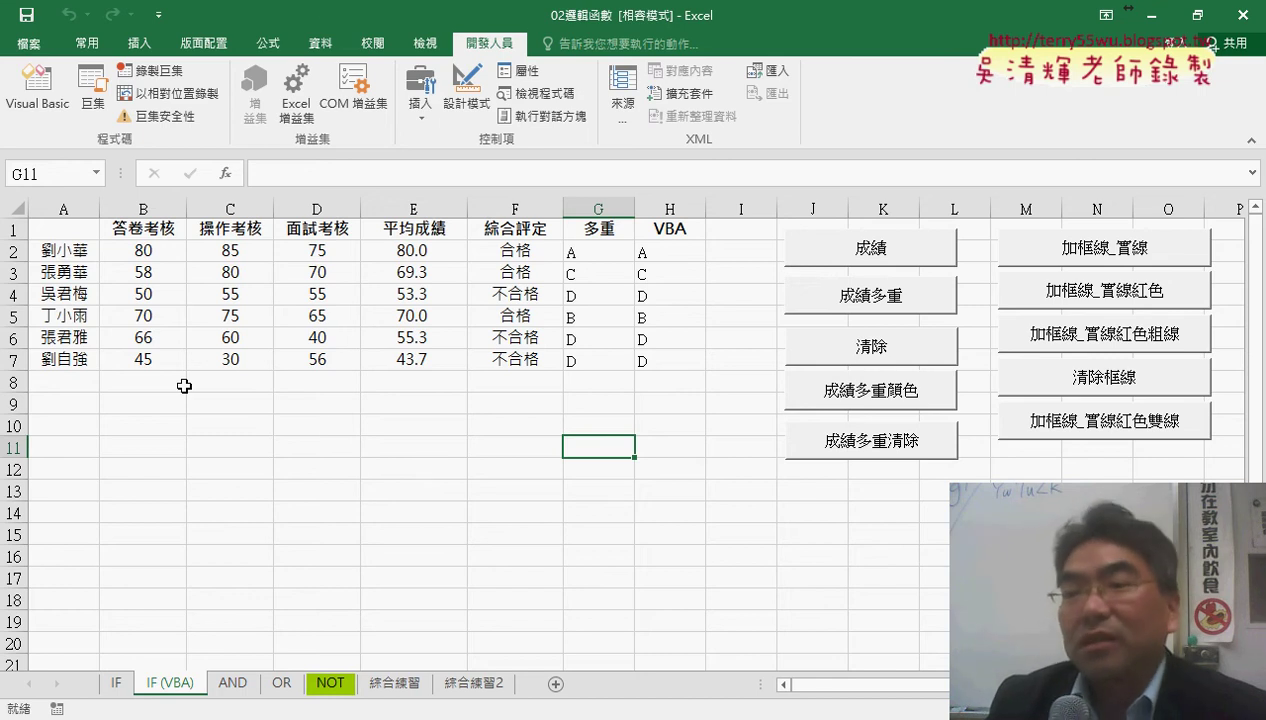
left_click(1088, 258)
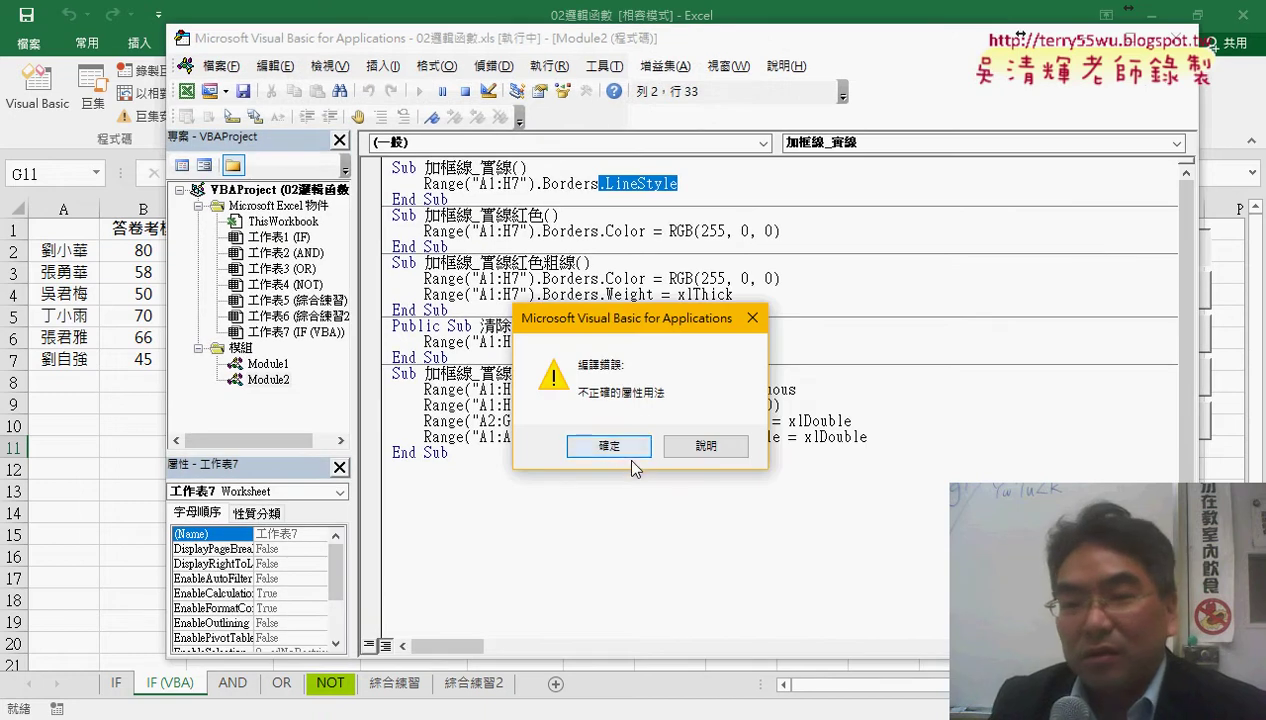
left_click(609, 446)
left_click(712, 183)
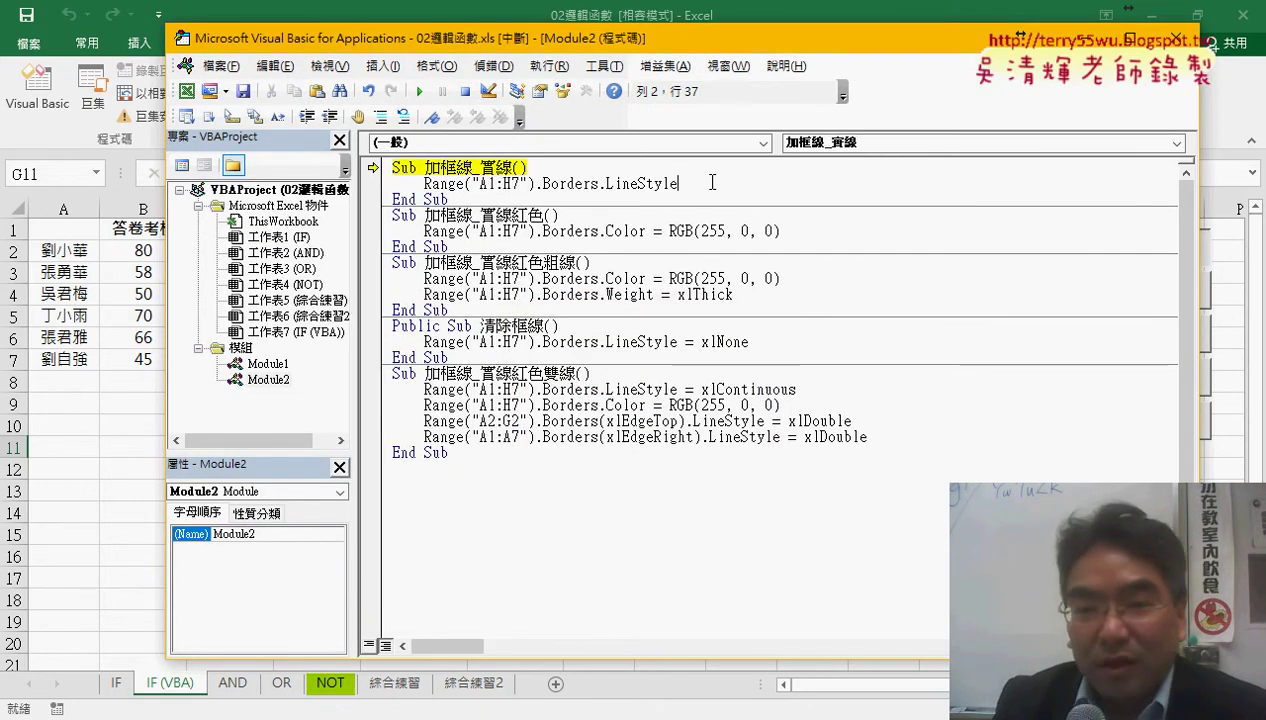
key("ctrl+z")
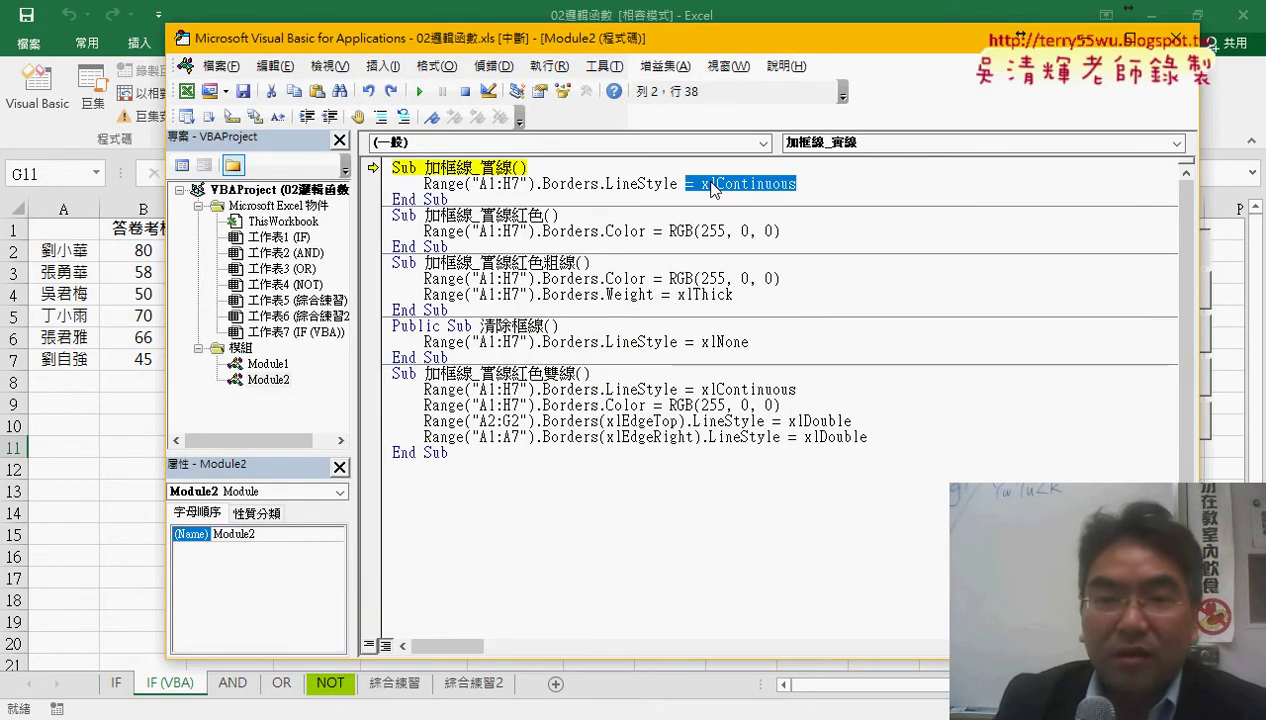
Step: Reset the halted macro, close the VBA editor and rerun 加框線_實線 for solid A1:H7 borders
left_click(464, 91)
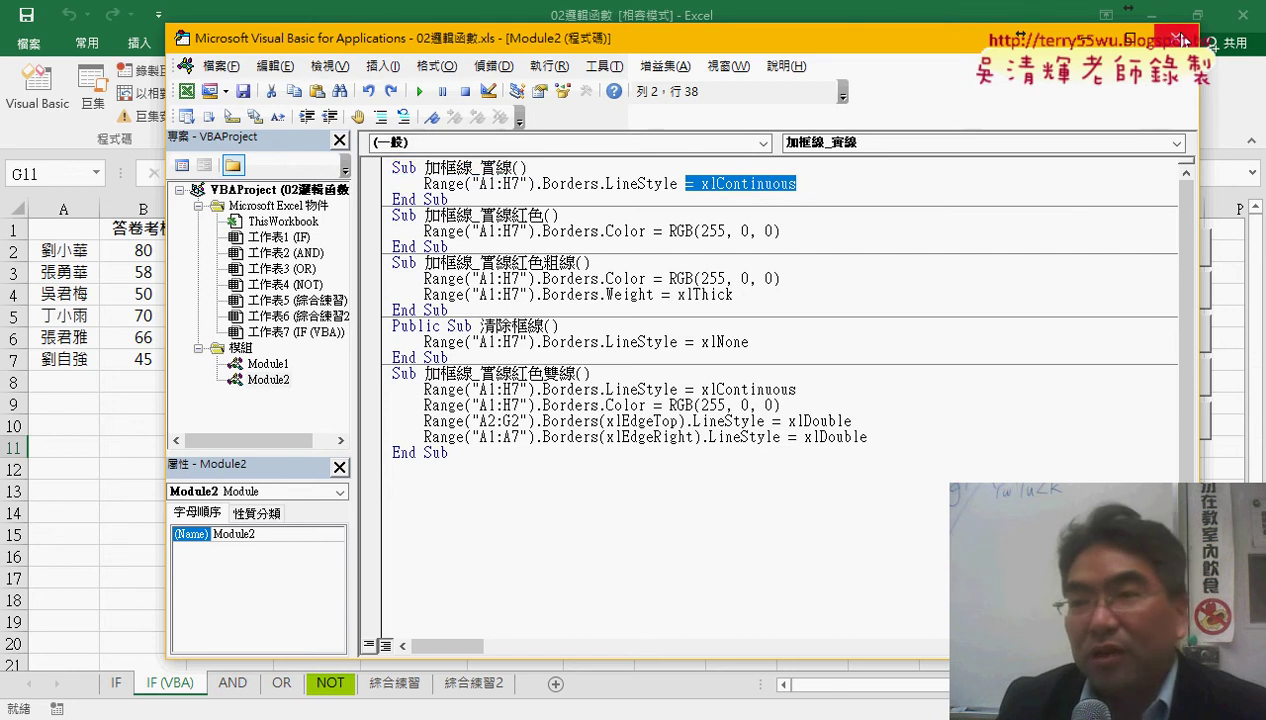
left_click(1176, 38)
left_click(739, 575)
left_click(1117, 253)
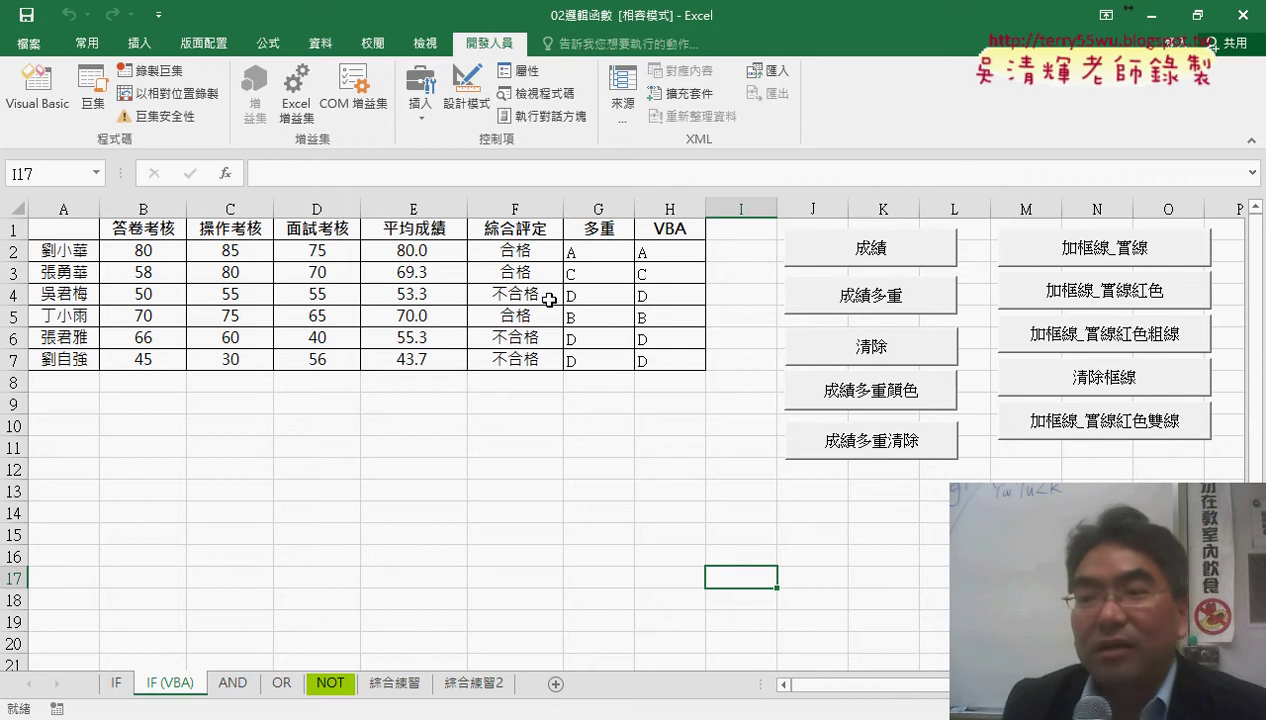
Step: Apply red, thick red, cleared and red double-line borders to A1:H7 in turn, then clear them
left_click(1108, 300)
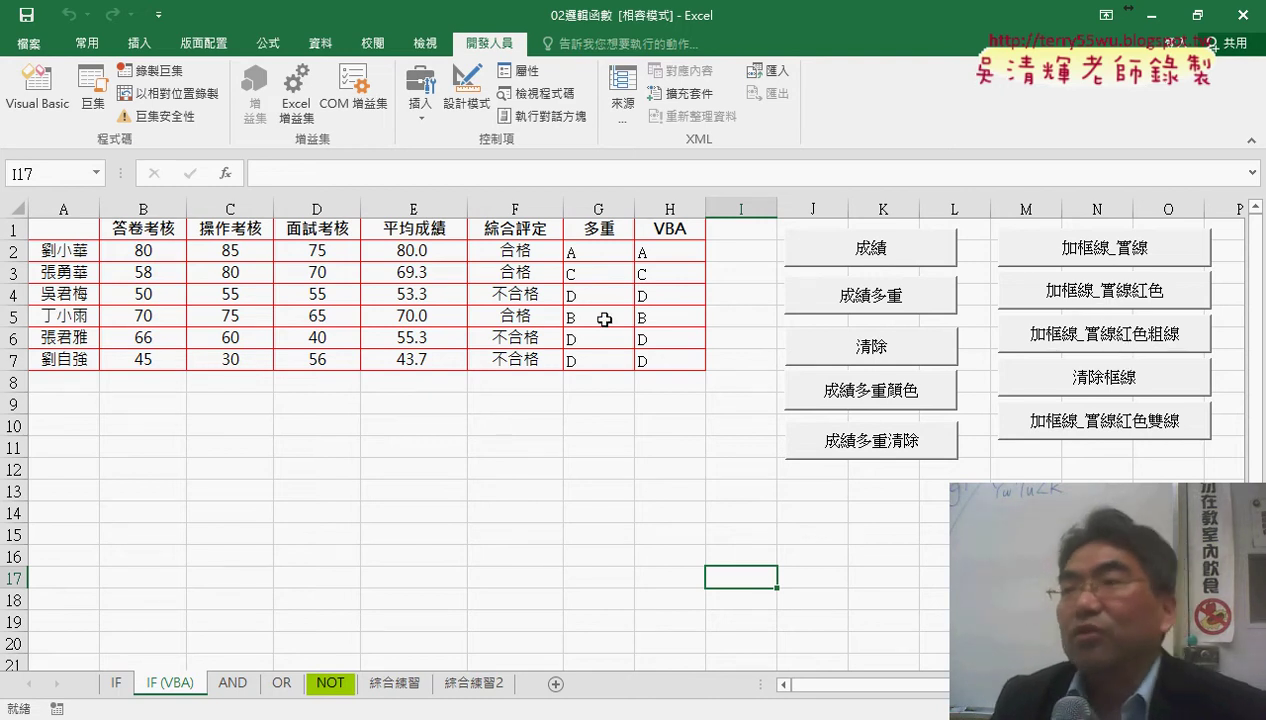
left_click(1137, 343)
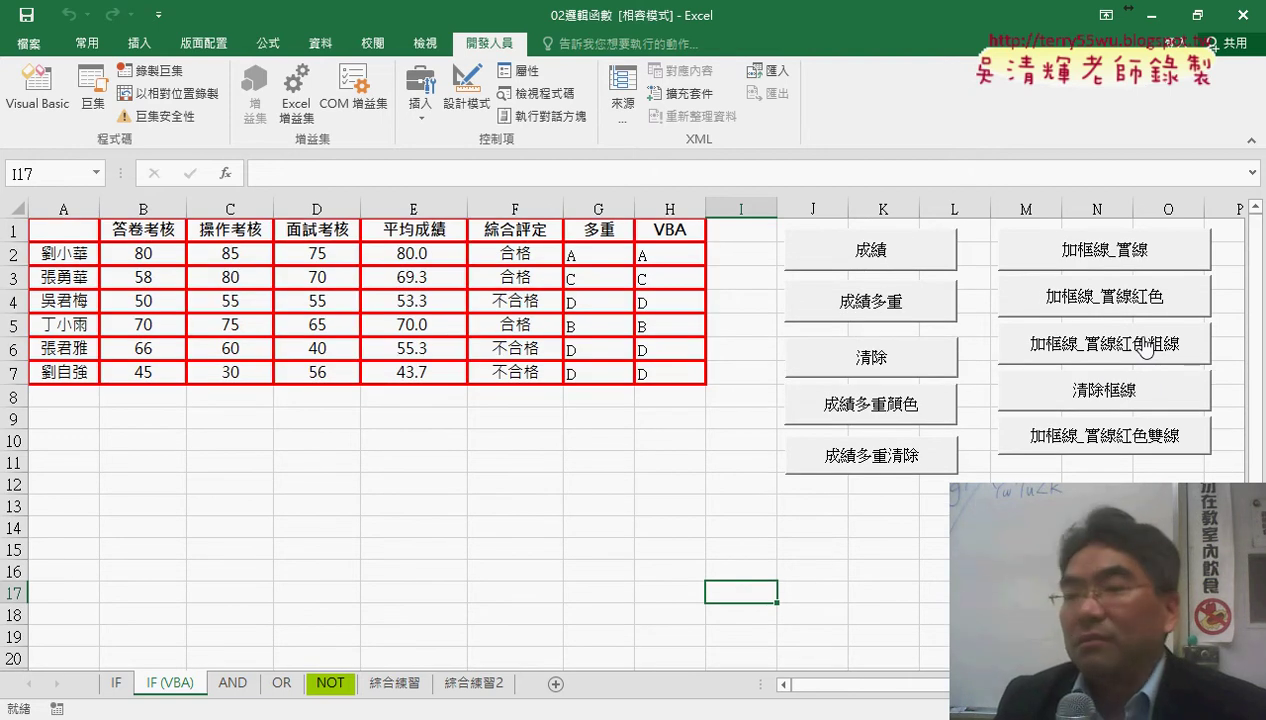
left_click(1139, 406)
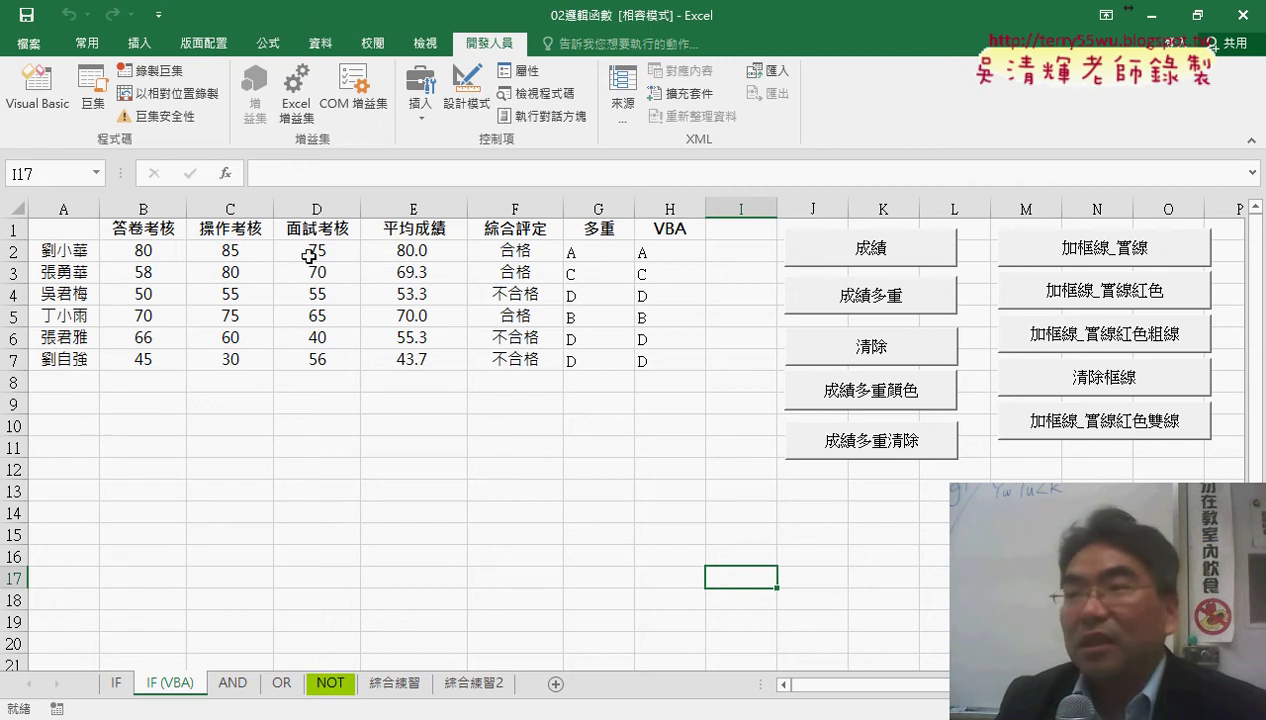
left_click(1121, 424)
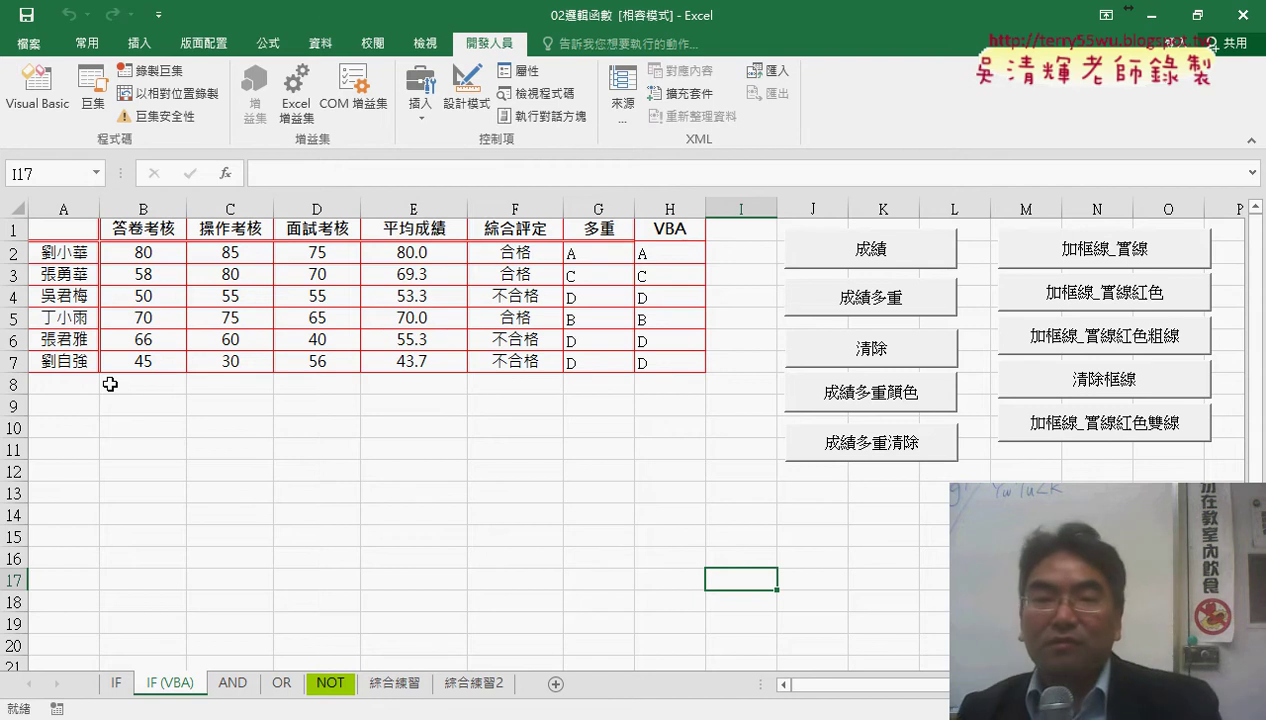
left_click(1070, 387)
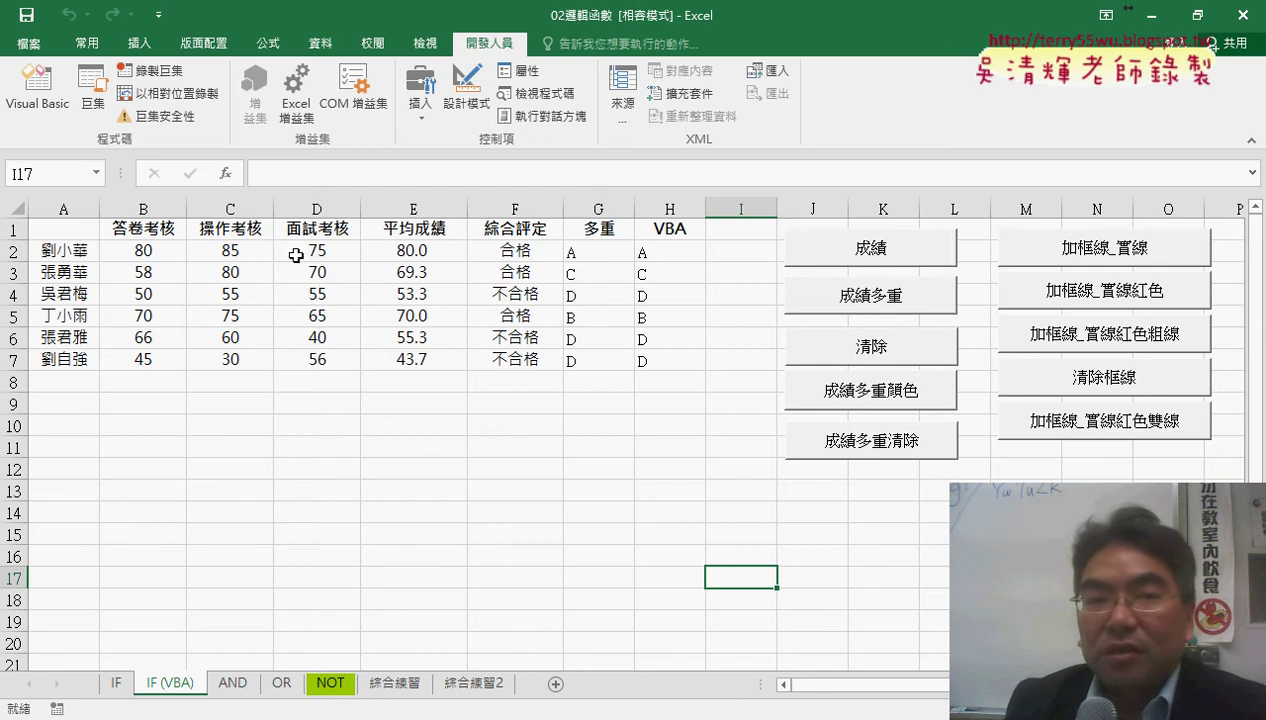
left_click(58, 108)
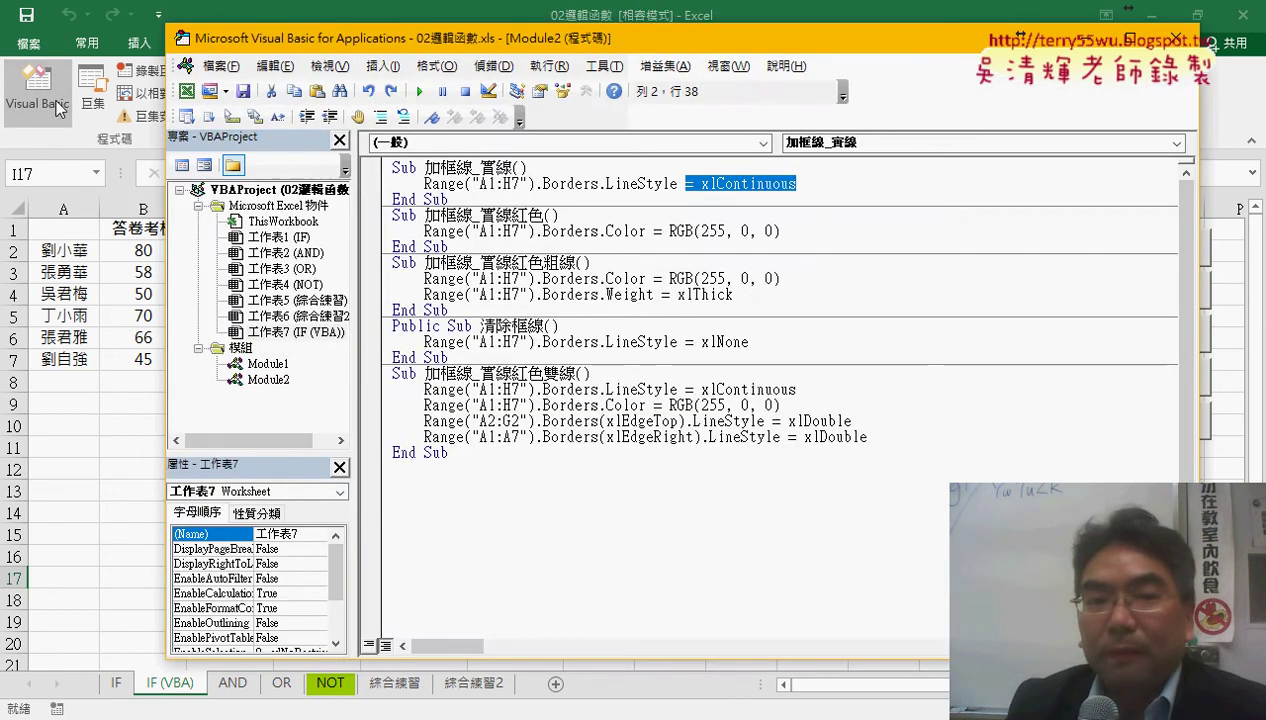
left_click_drag(495, 41, 608, 44)
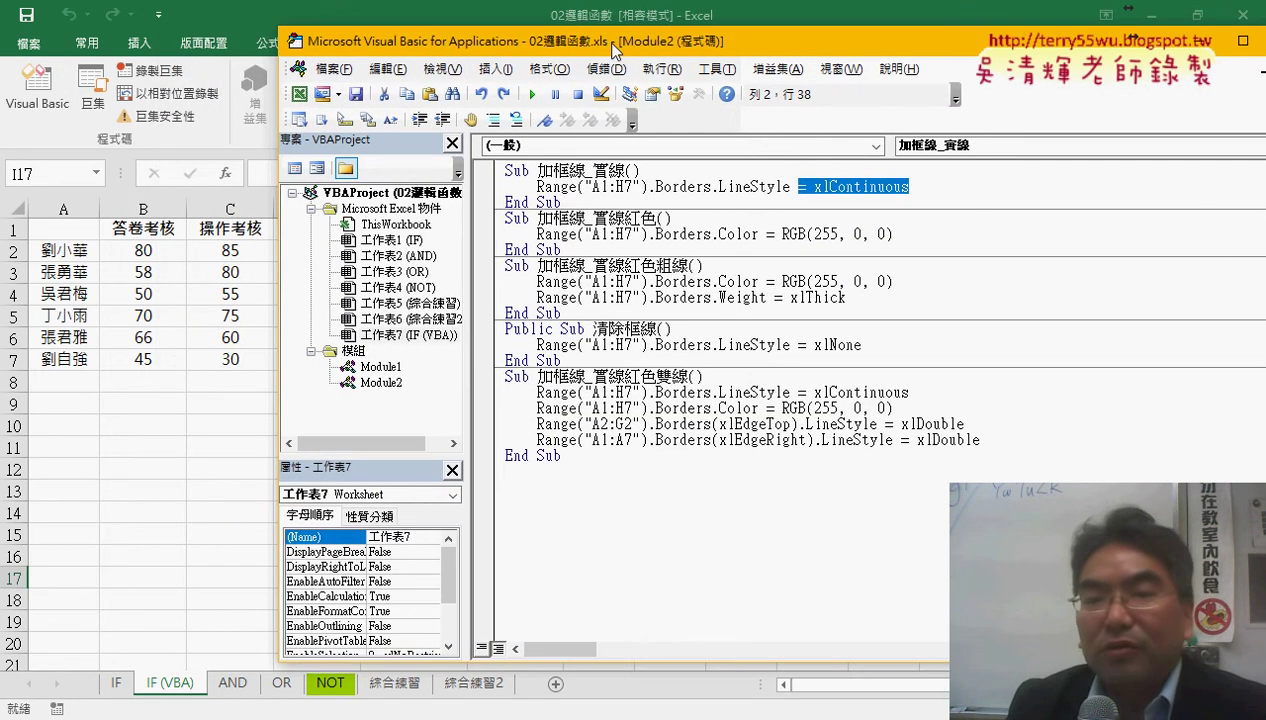
left_click(388, 384)
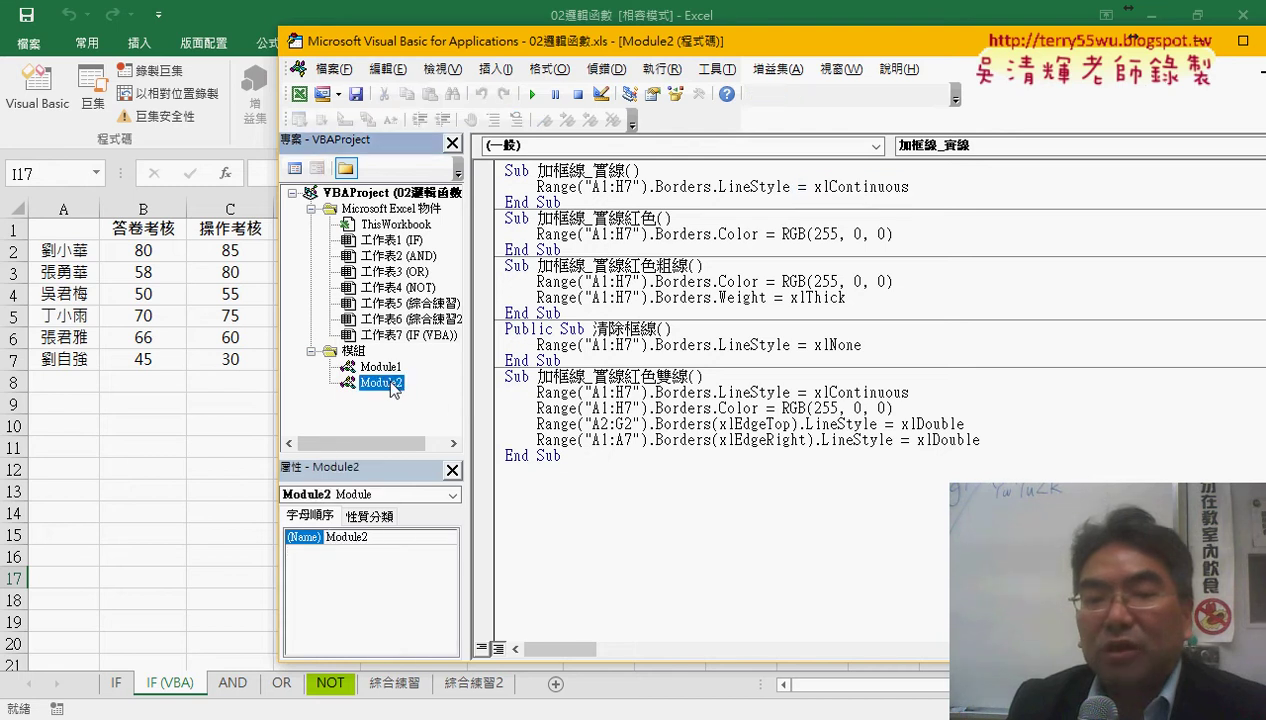
left_click(390, 368)
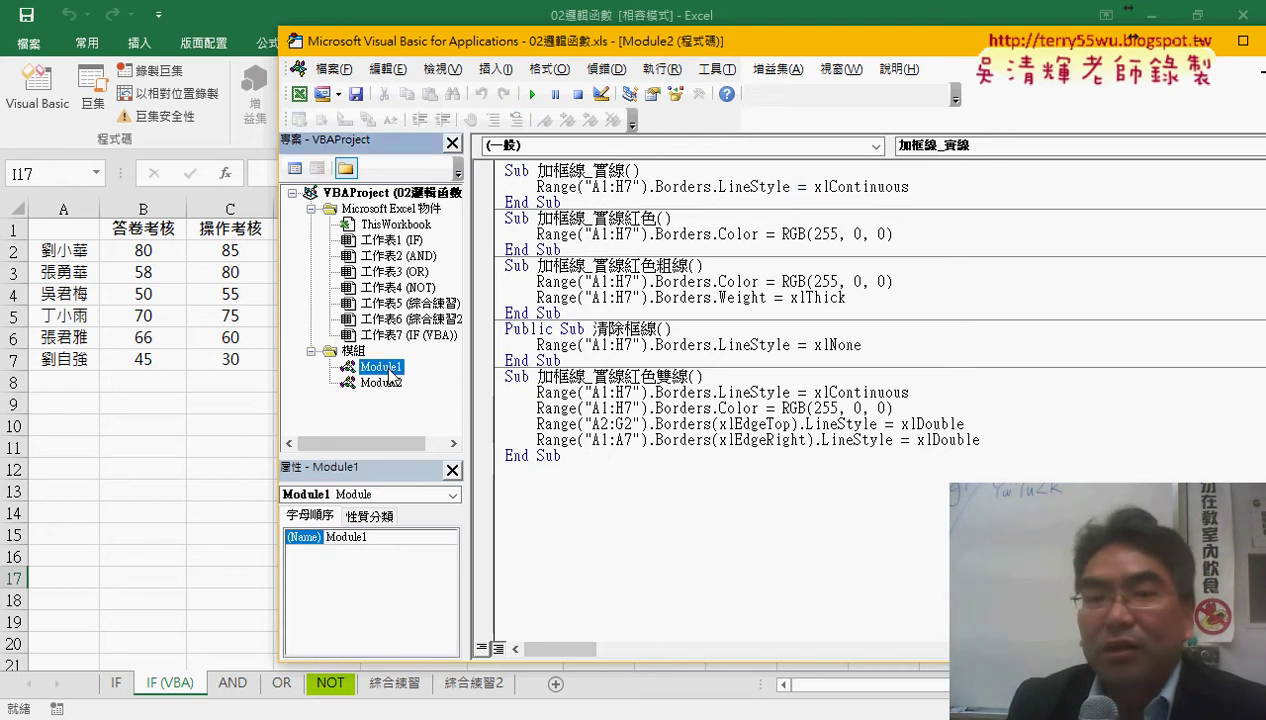
right_click(366, 334)
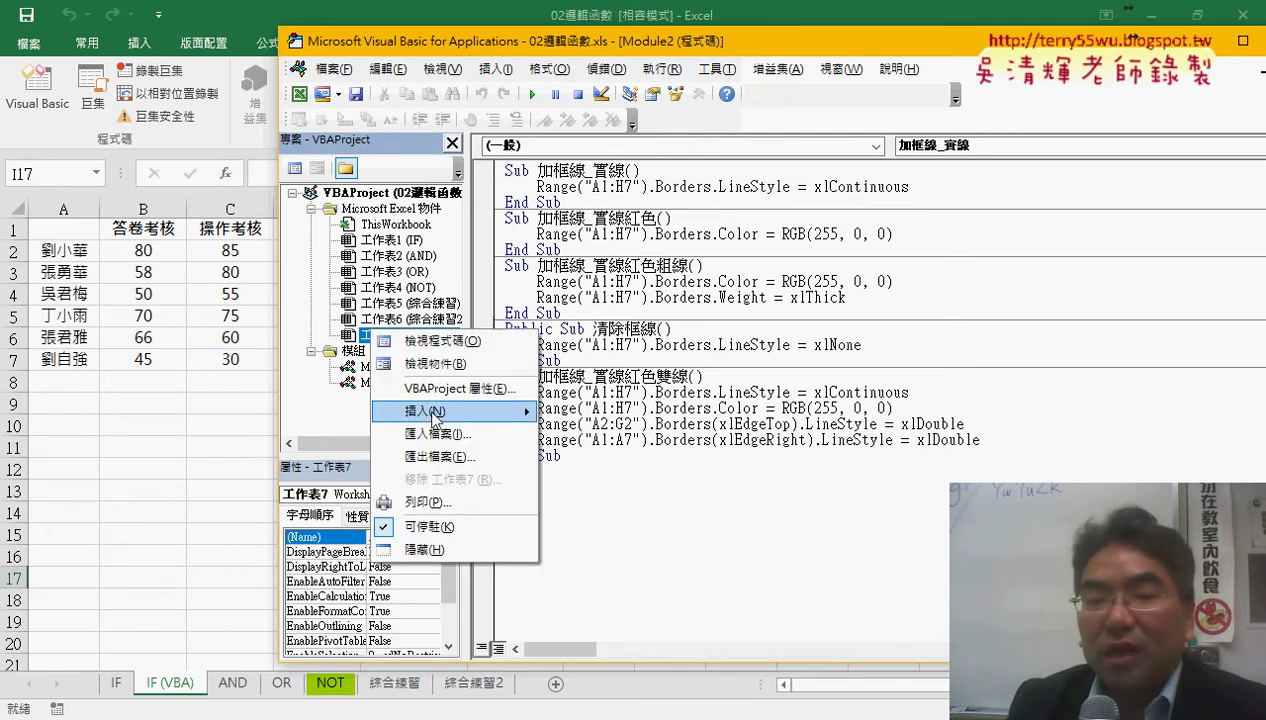
mouse_move(497, 413)
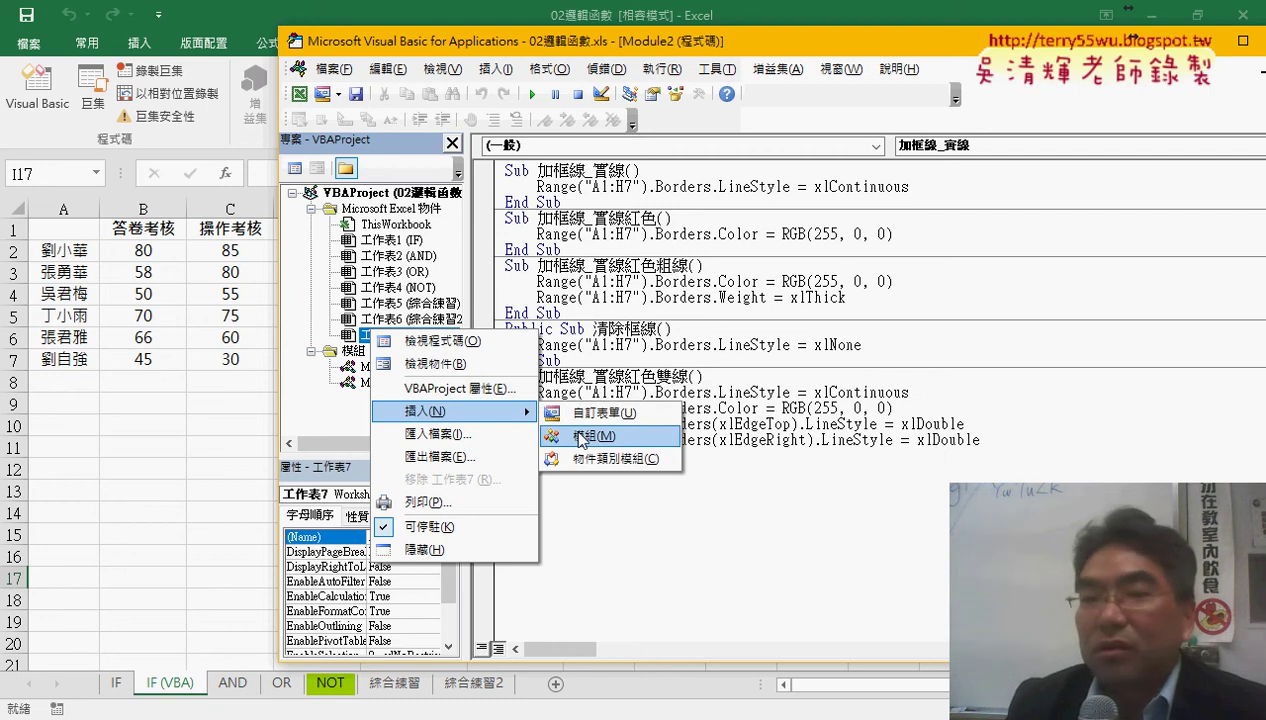
left_click(370, 386)
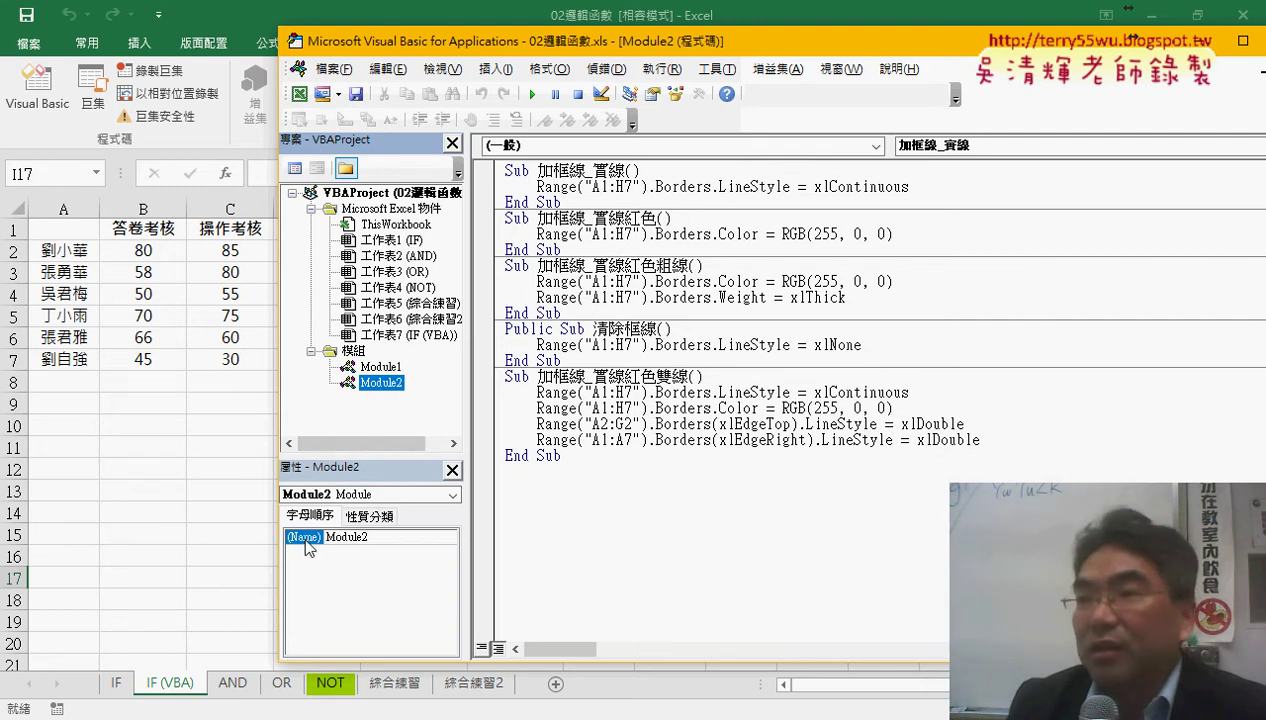
Step: Change Module2's (Name) in the Properties window to begin with Module_
left_click(362, 539)
key("BackSpace")
type("_")
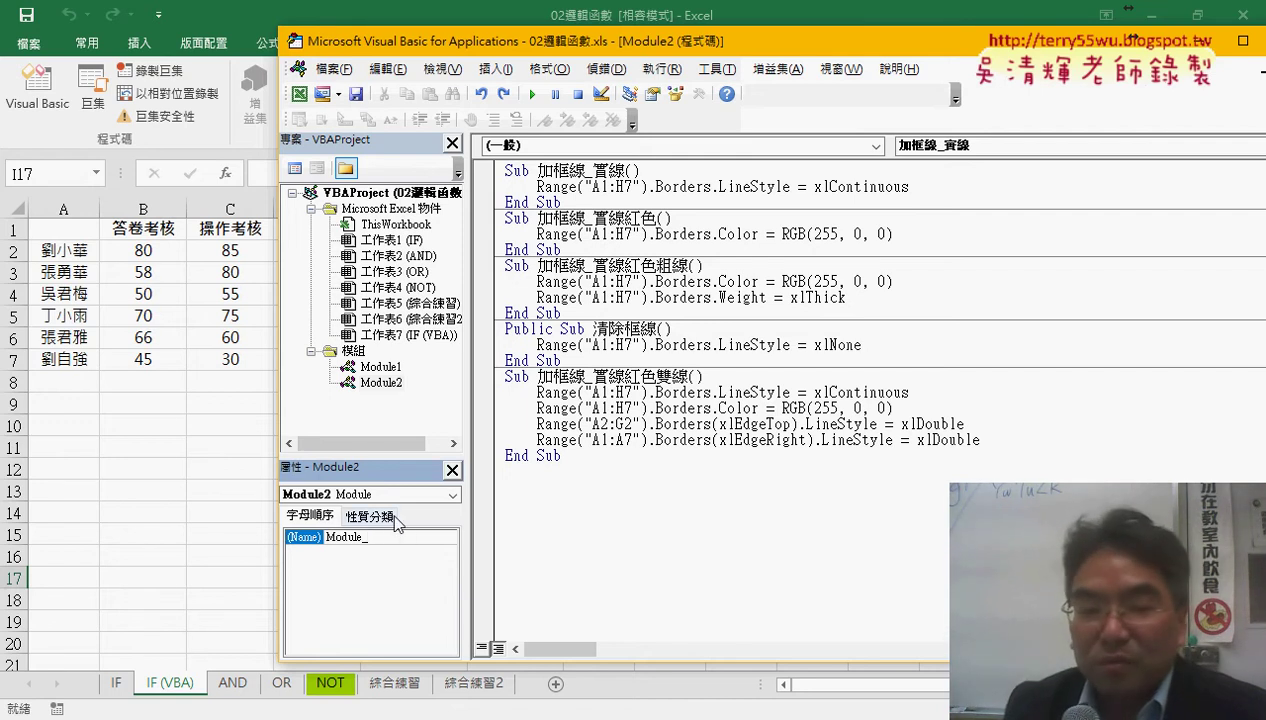
key("Return")
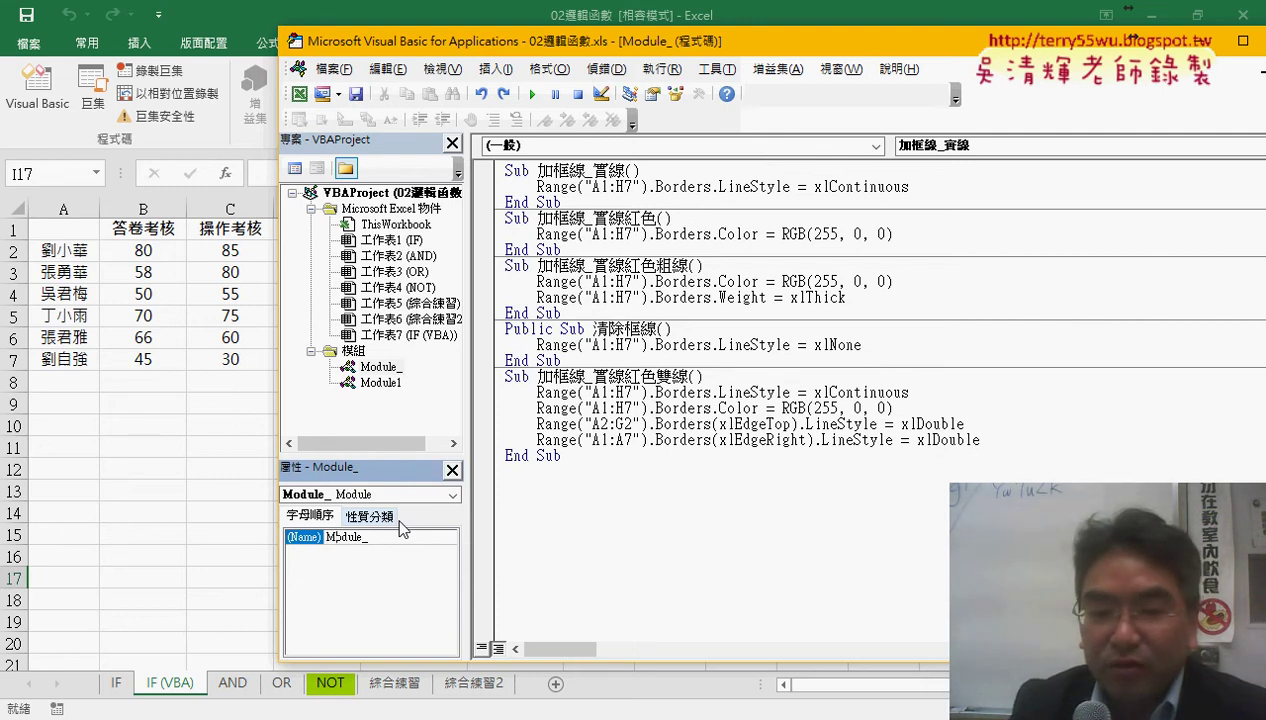
Step: Enter 框線 through the input method so the module name reads Module_框線
type("ㄎ")
type("框")
type("限")
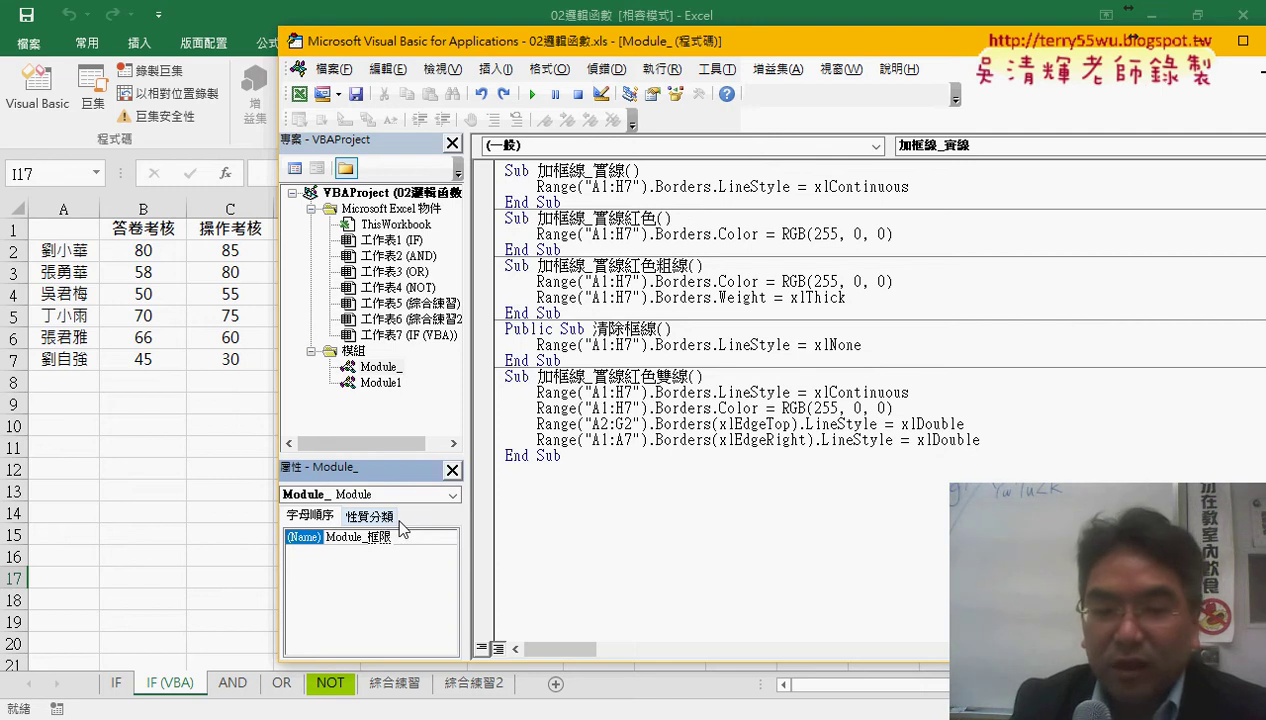
key("Down")
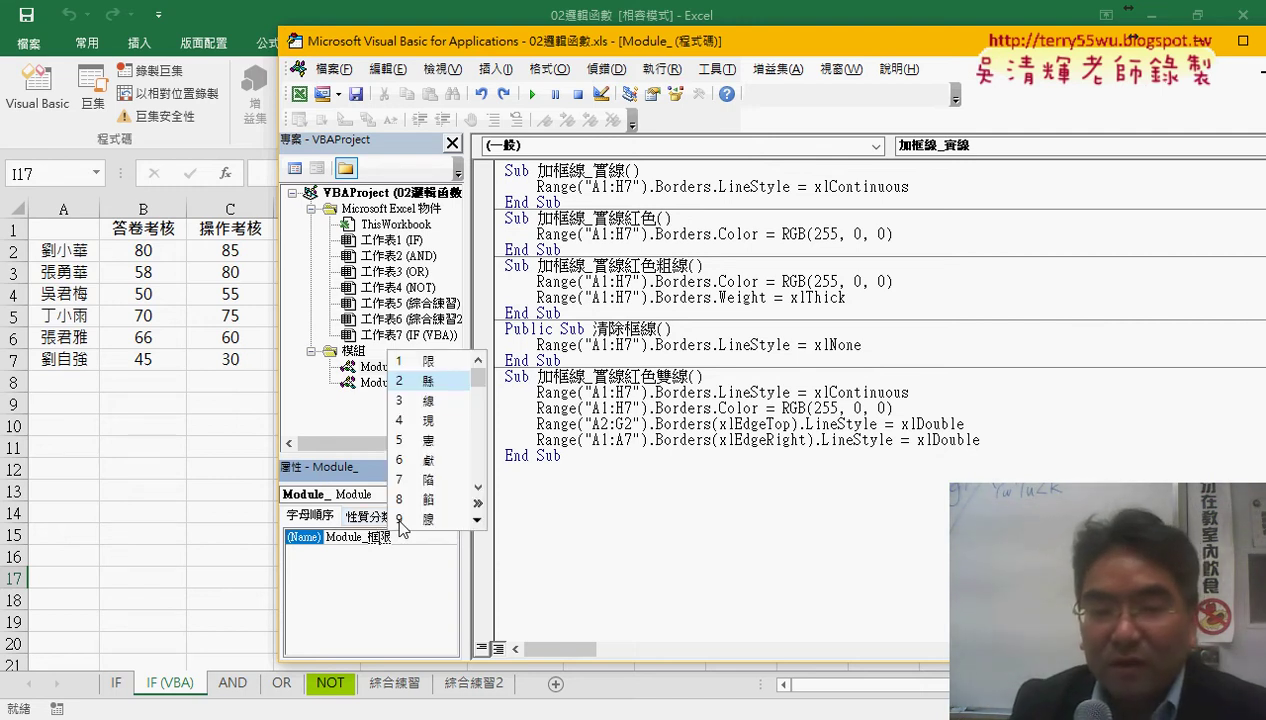
key("Down")
key("Return")
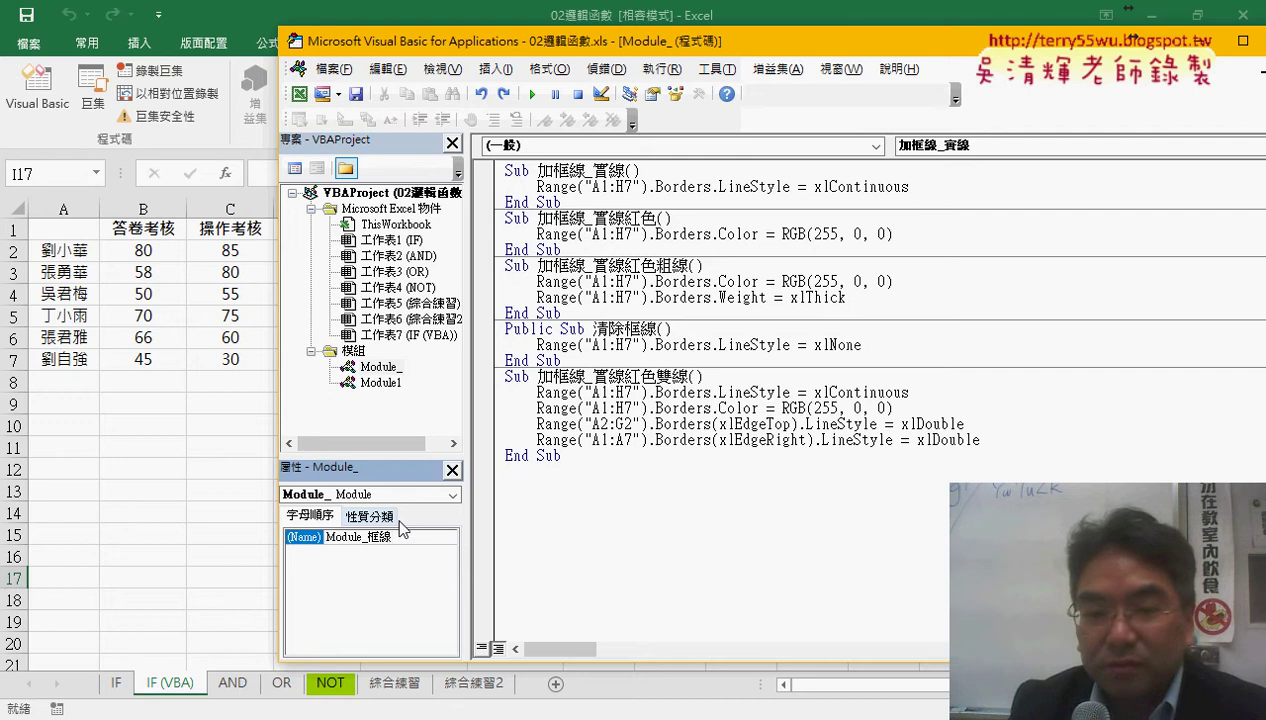
key("Return")
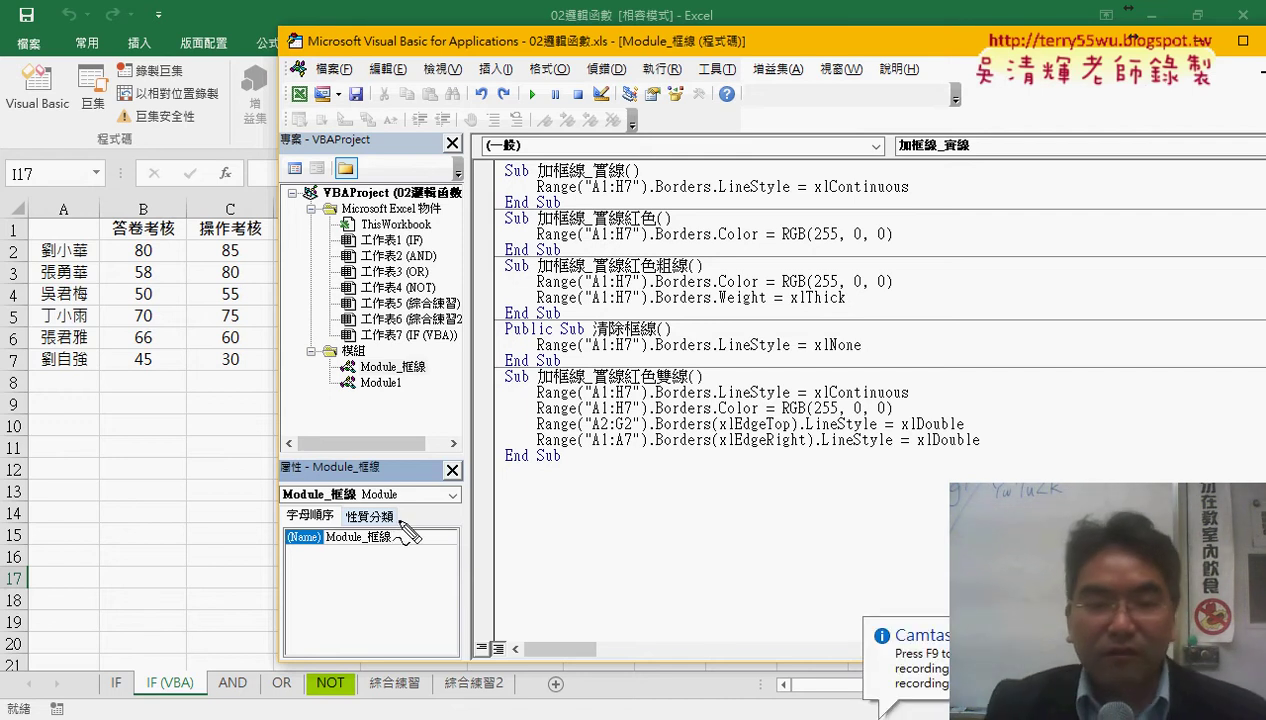
mouse_move(408, 379)
left_mouse_down()
mouse_move(307, 373)
mouse_move(415, 378)
left_mouse_up()
mouse_move(432, 488)
left_mouse_down()
mouse_move(410, 392)
mouse_move(430, 402)
left_mouse_up()
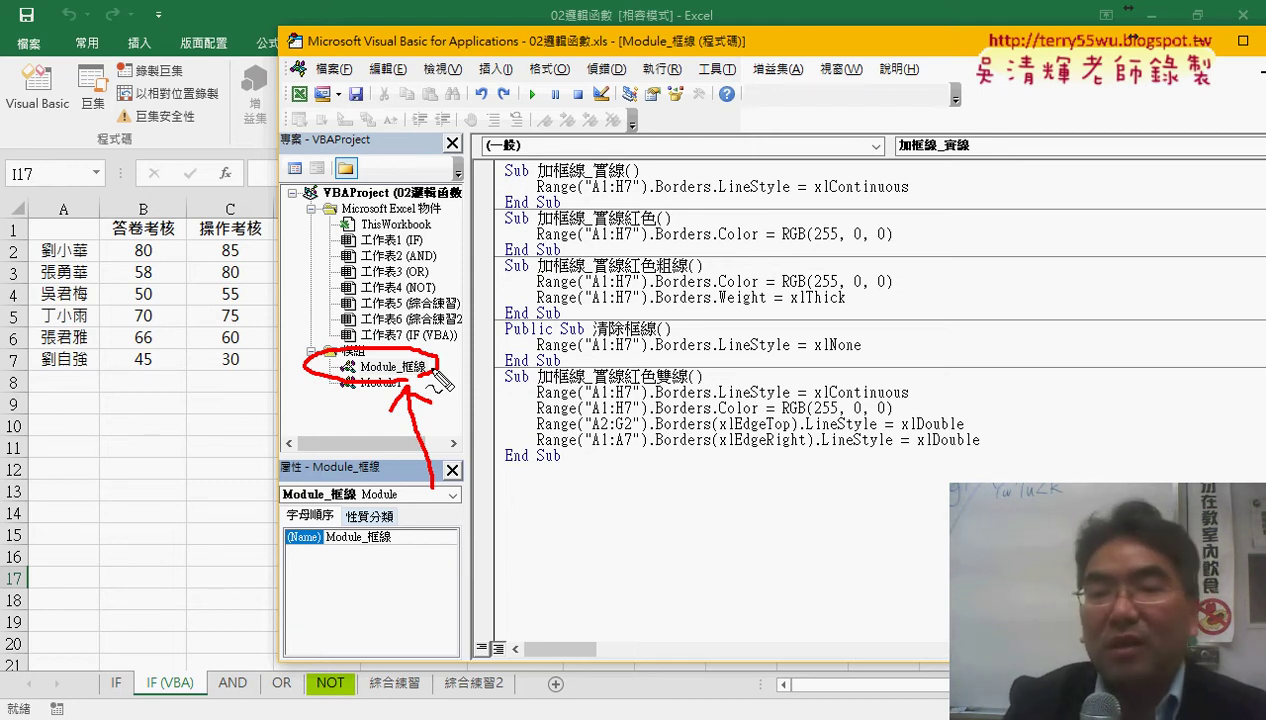
key("Escape")
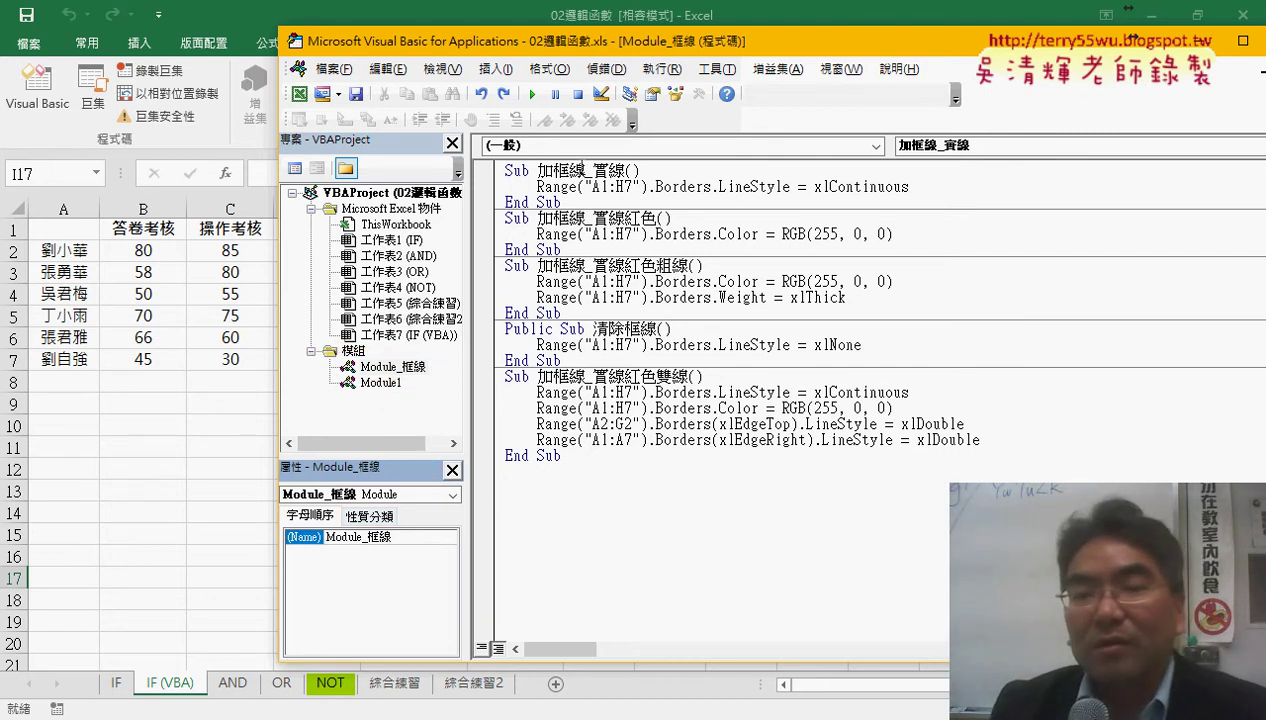
Step: Inspect the first macro's name and Range("A1:H7") reference while repositioning the code window
left_click_drag(537, 171, 585, 171)
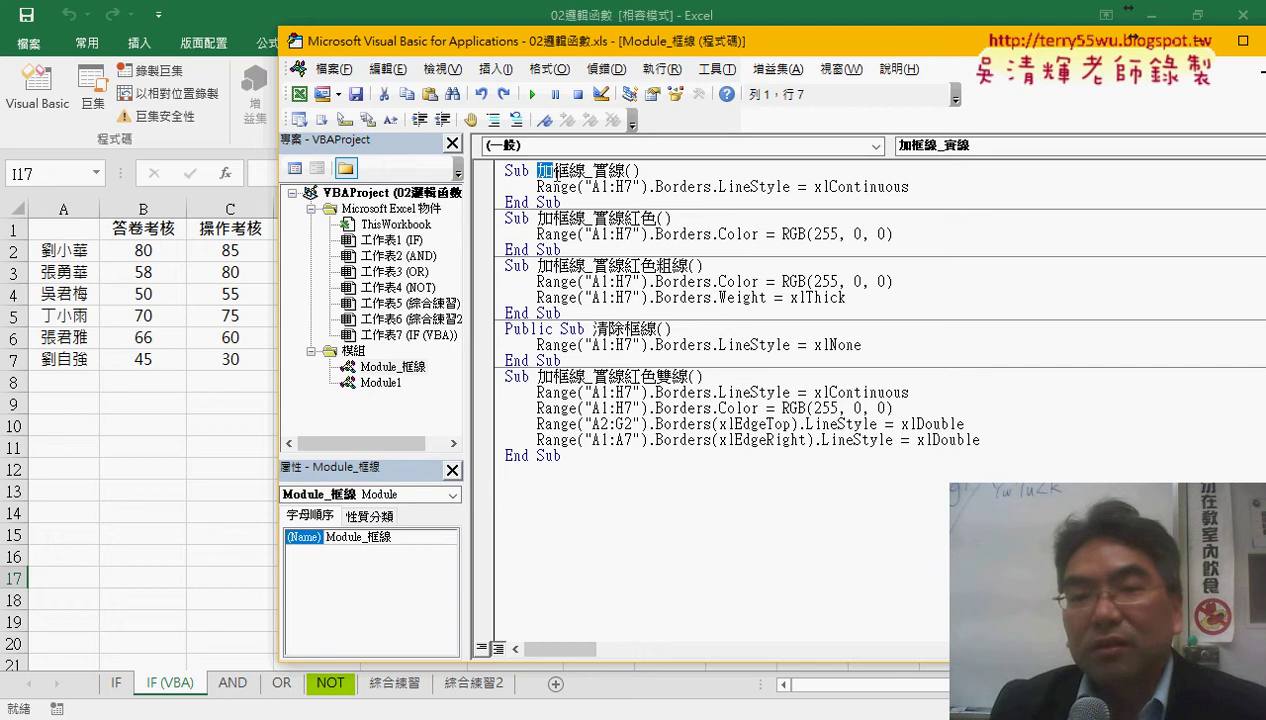
left_click(630, 186)
left_click_drag(655, 40, 778, 102)
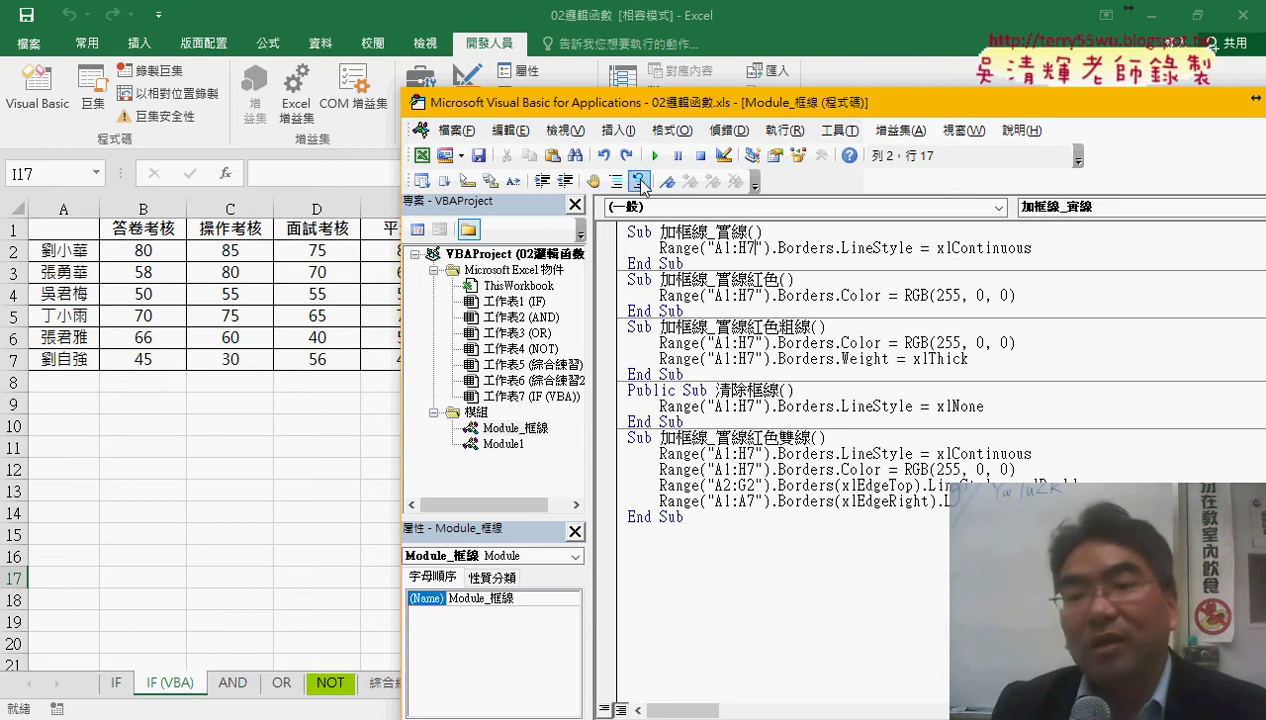
left_click_drag(659, 247, 769, 247)
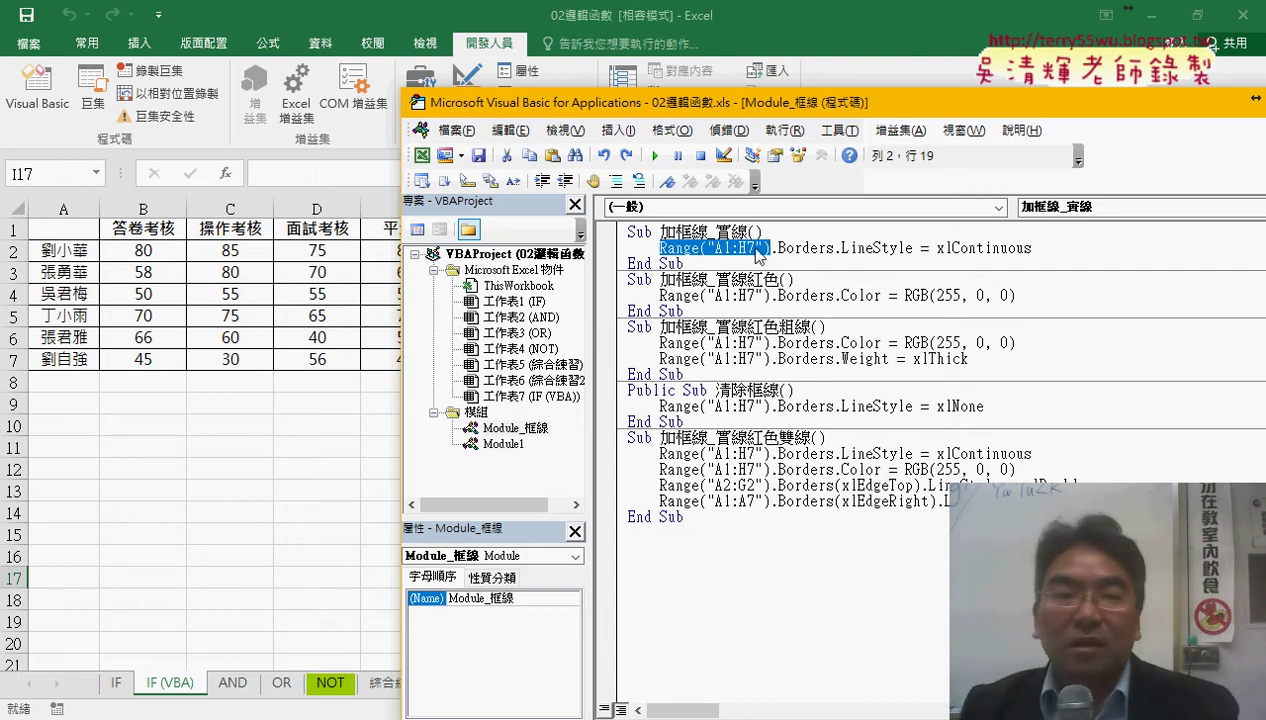
left_click_drag(593, 104, 511, 337)
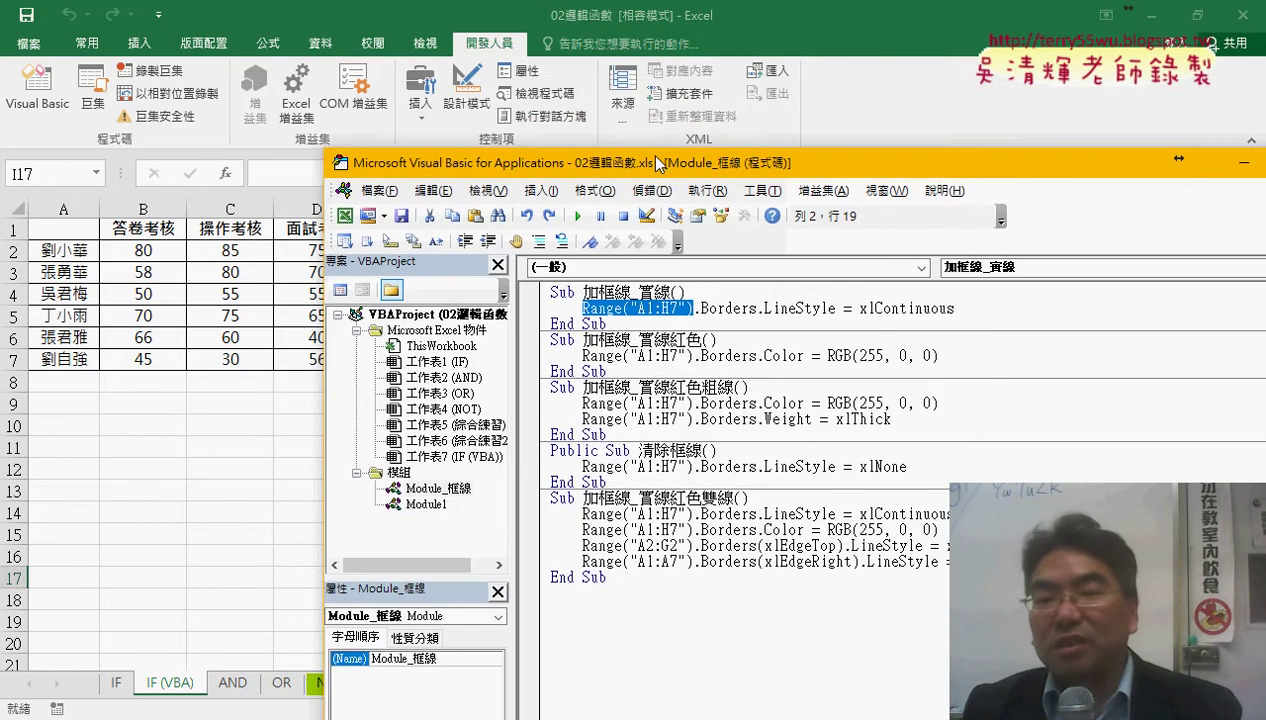
left_click_drag(651, 340, 654, 137)
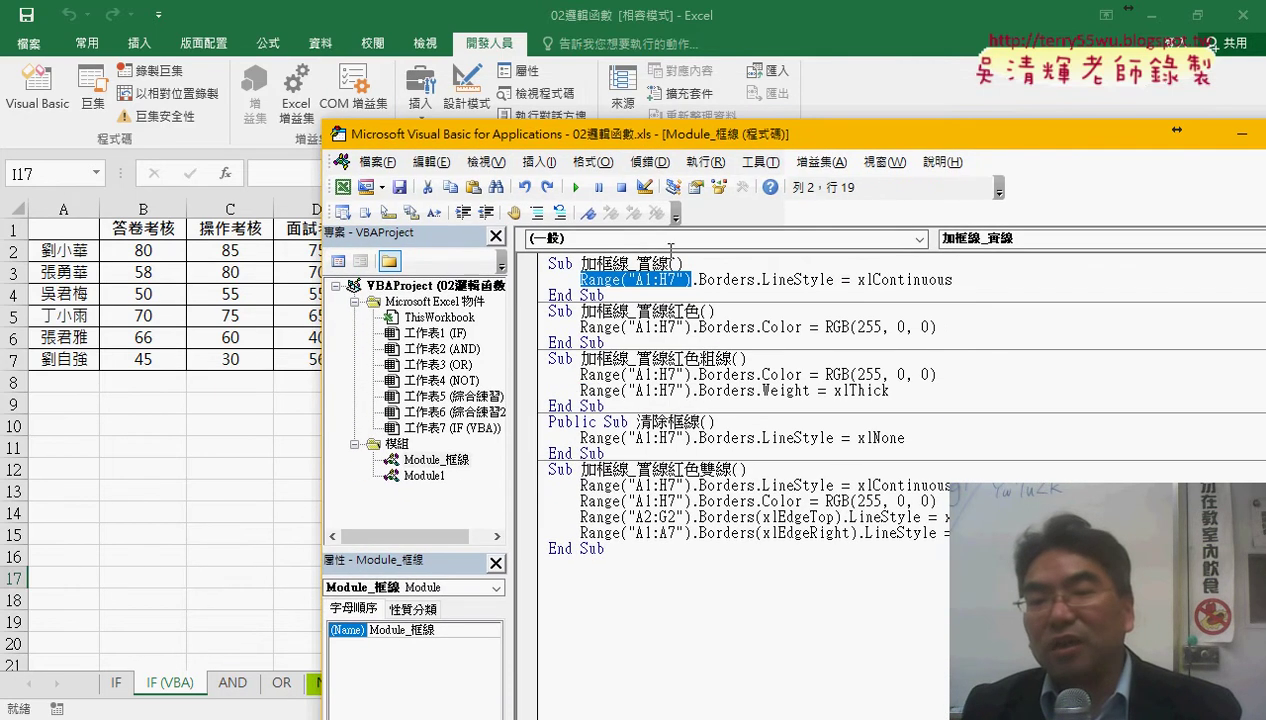
left_click(672, 281)
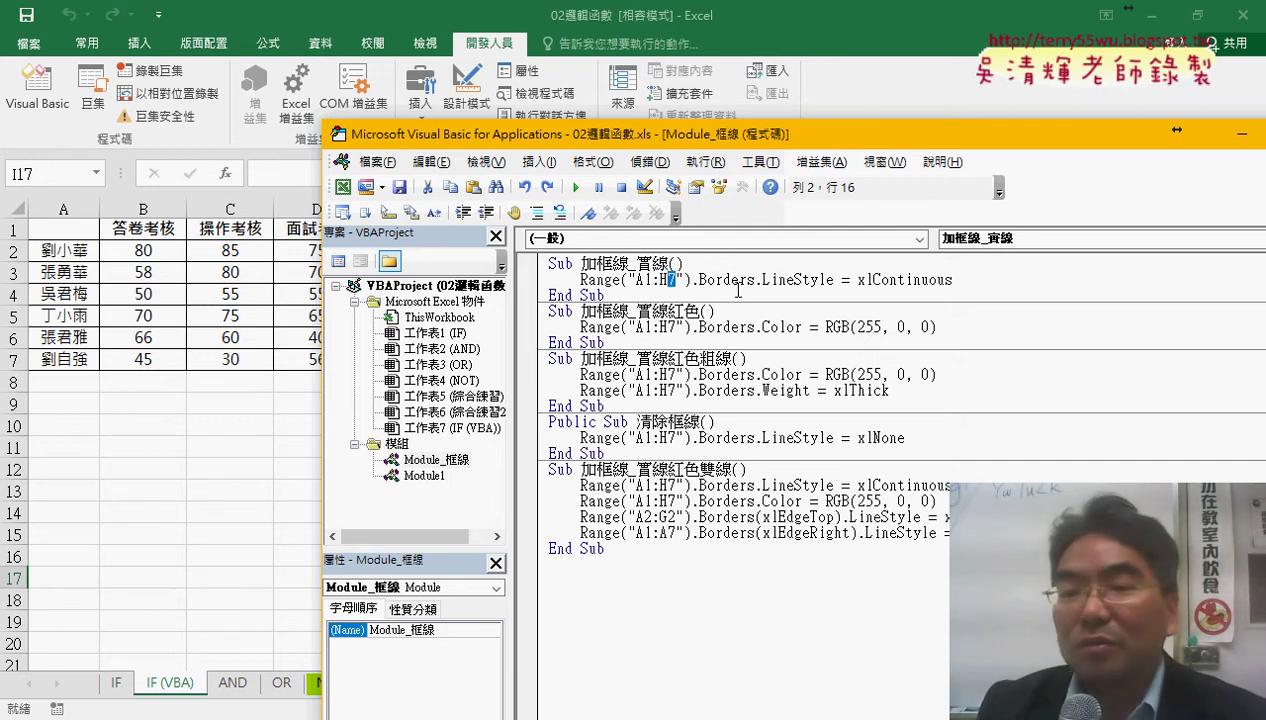
Step: Replace .Borders.LineStyle = xlContinuous with .Borders. chosen from the IntelliSense member list
left_click_drag(694, 280, 974, 283)
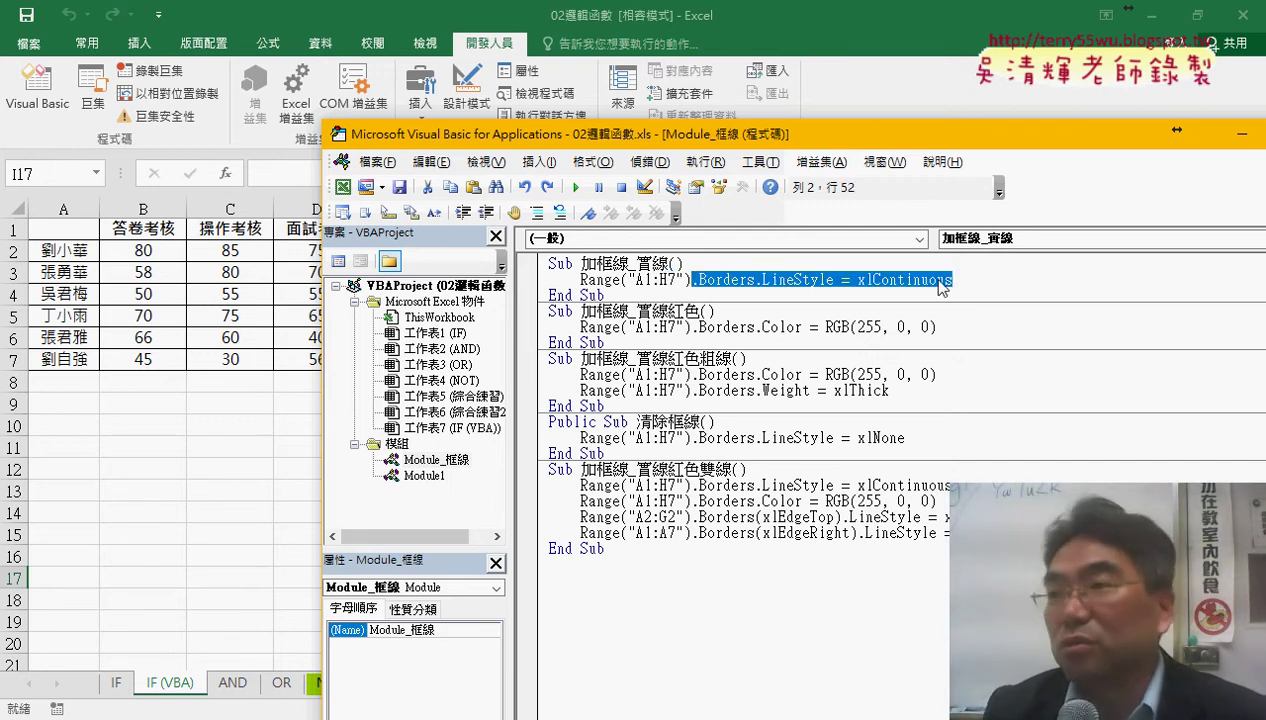
type(".")
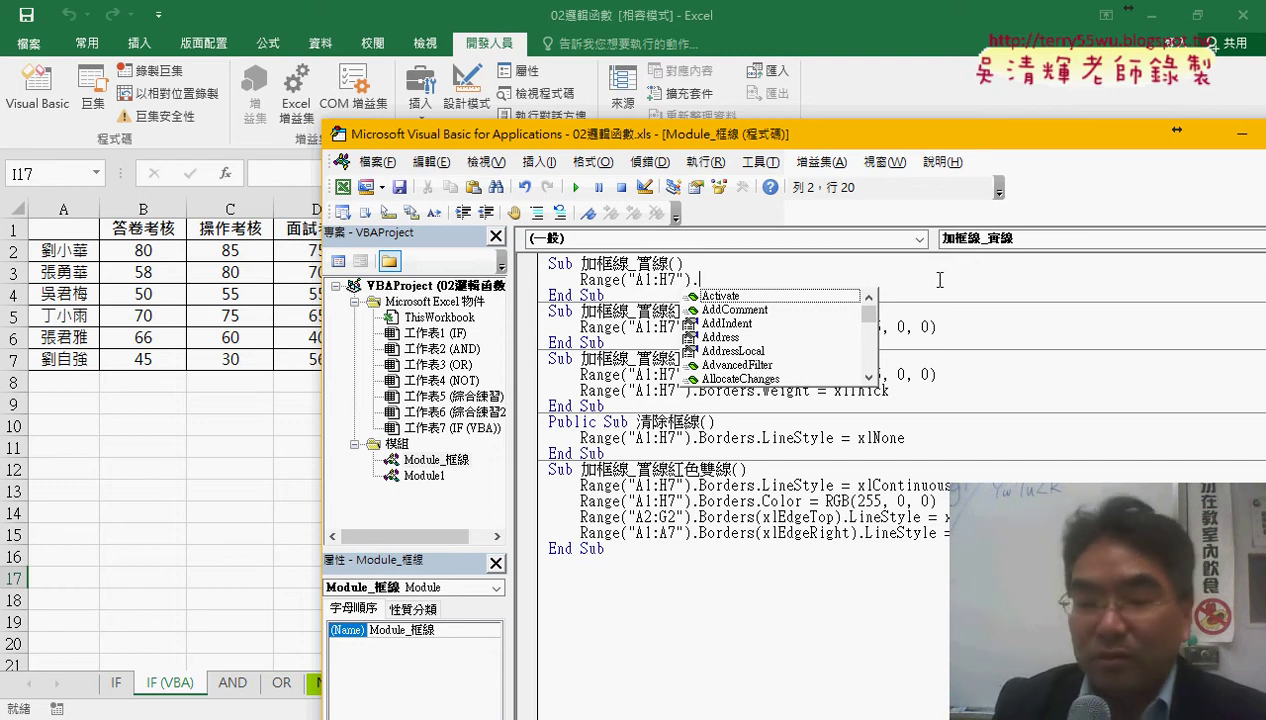
type("b")
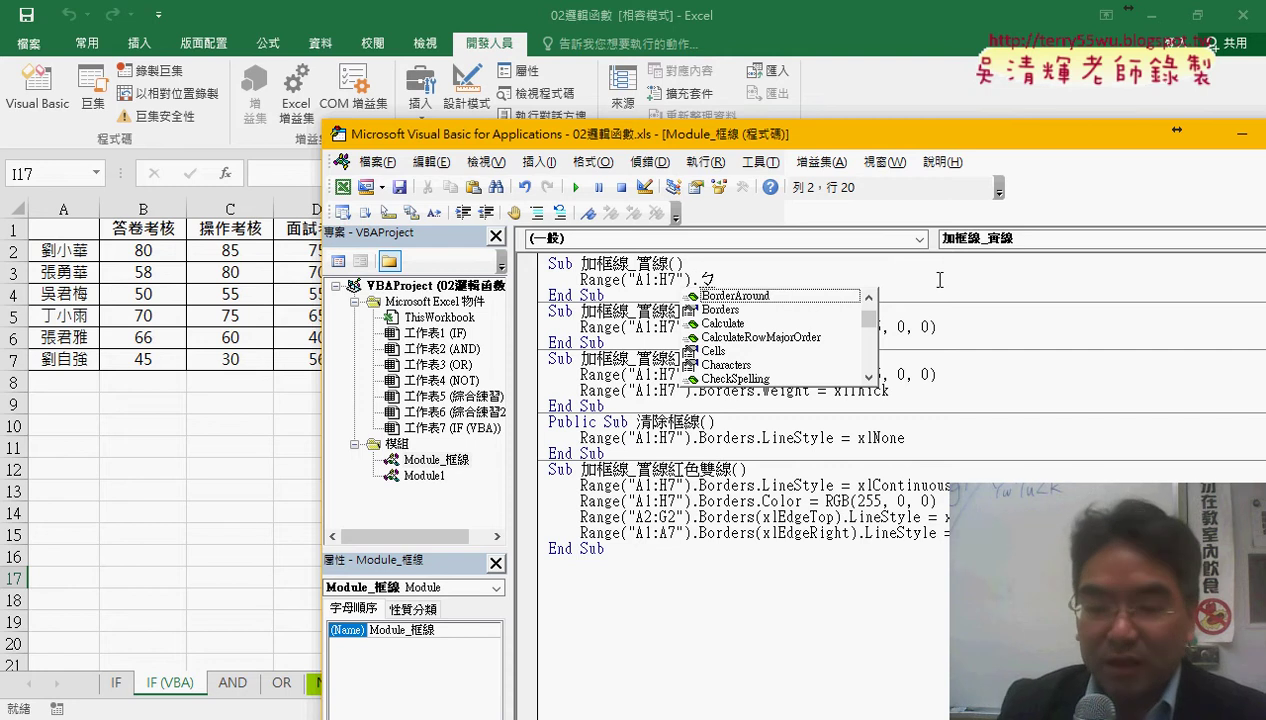
key("shift")
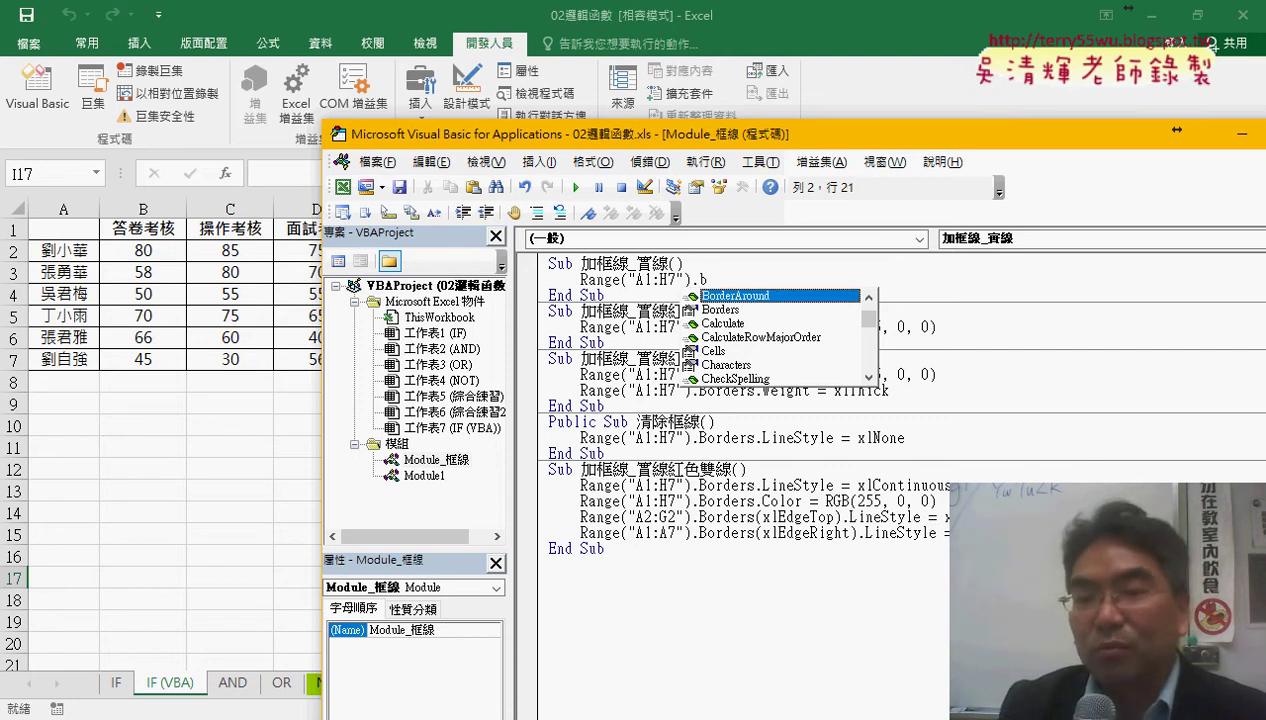
left_click(780, 310)
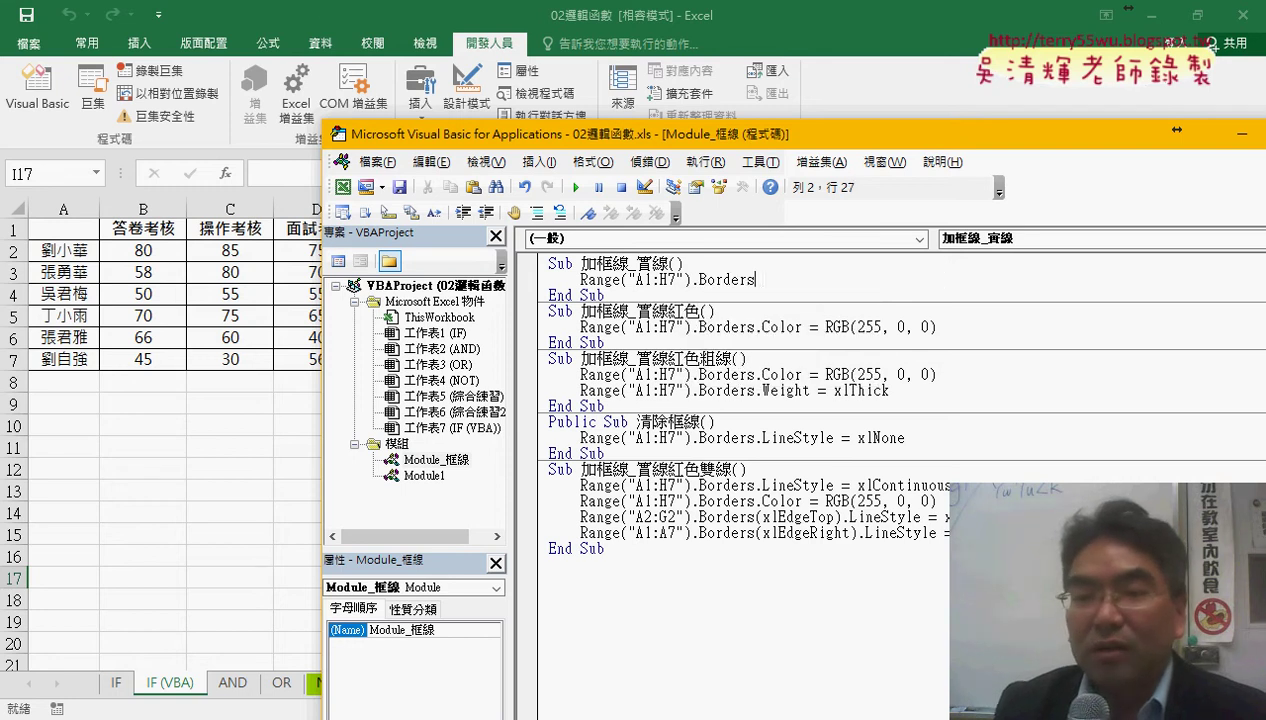
type(".")
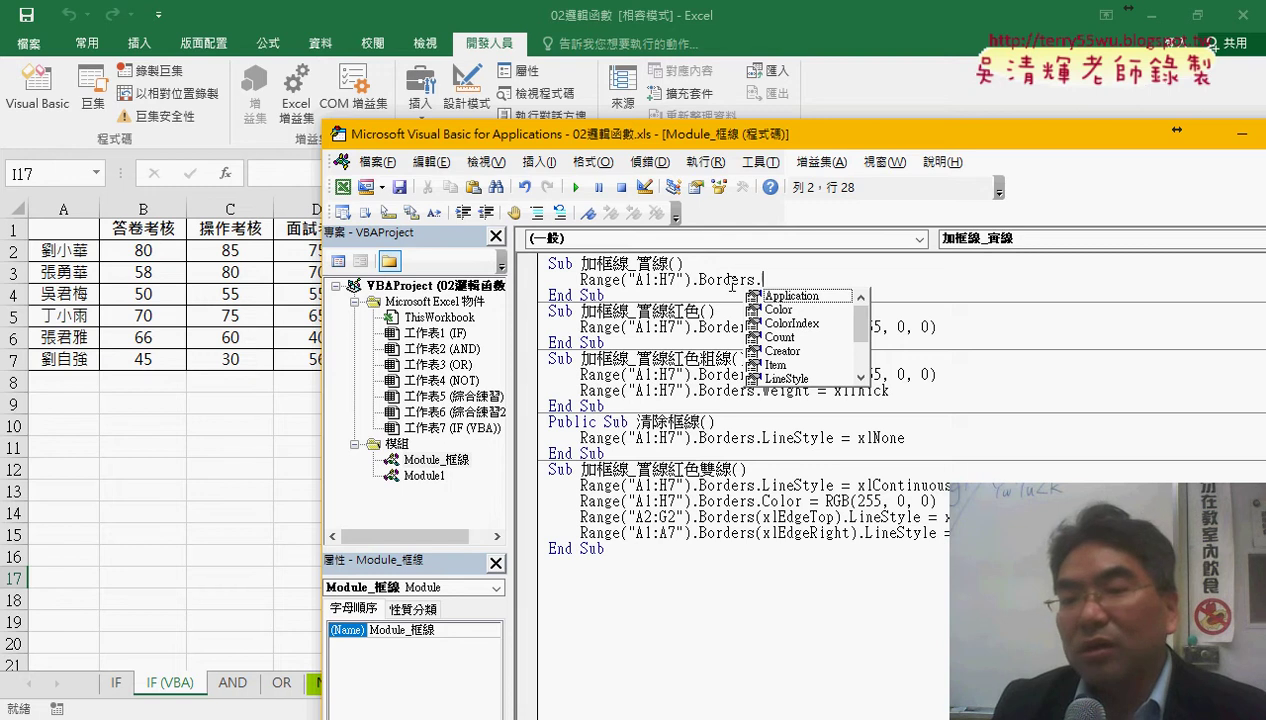
left_click(861, 362)
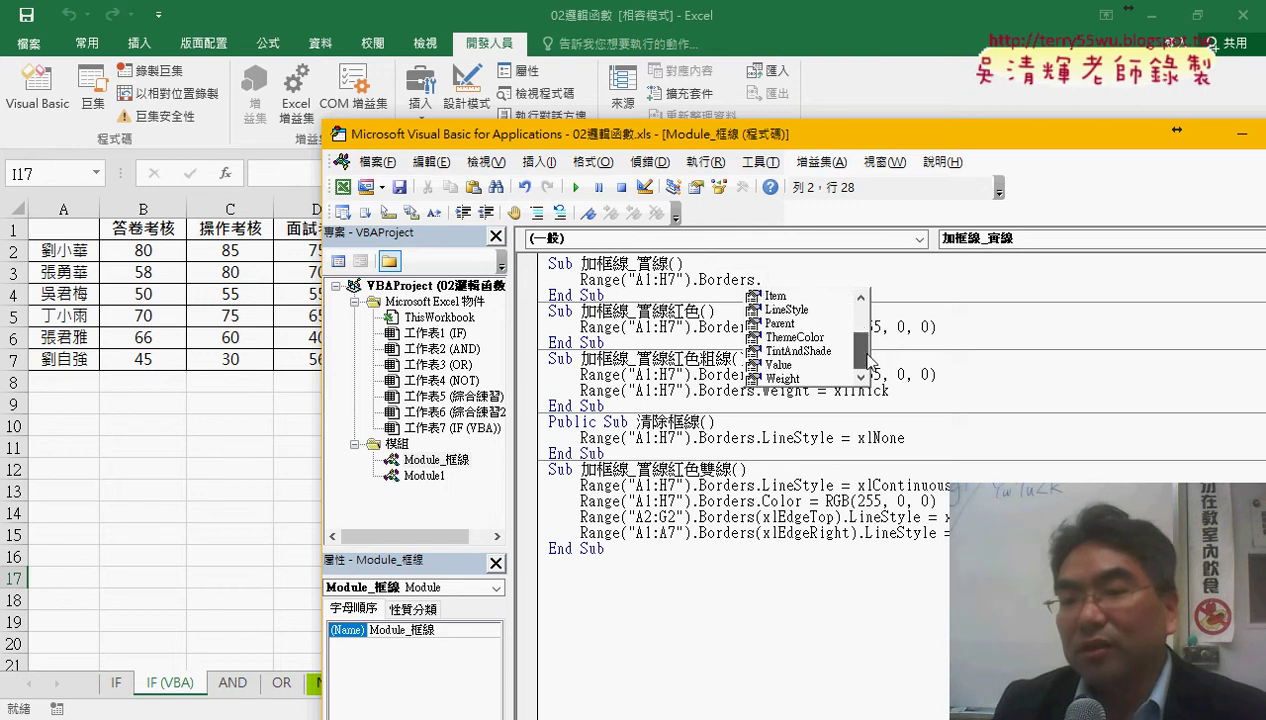
left_click(862, 318)
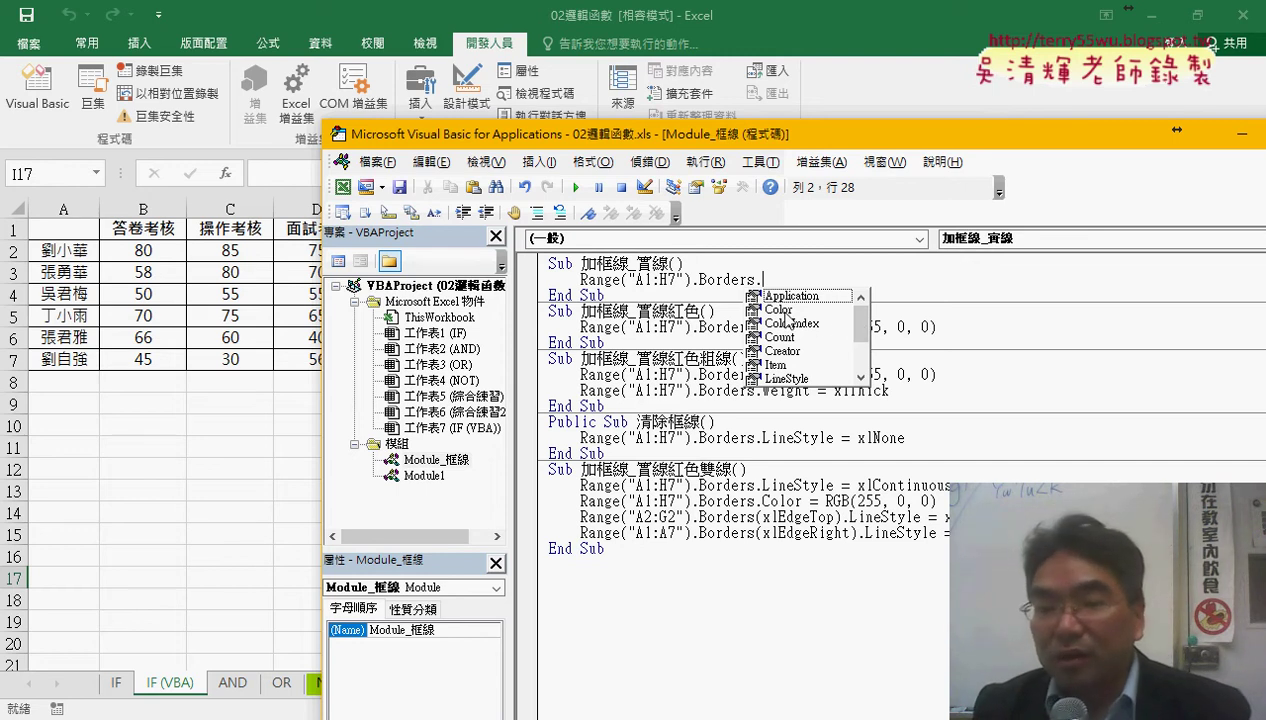
left_click_drag(862, 340, 862, 350)
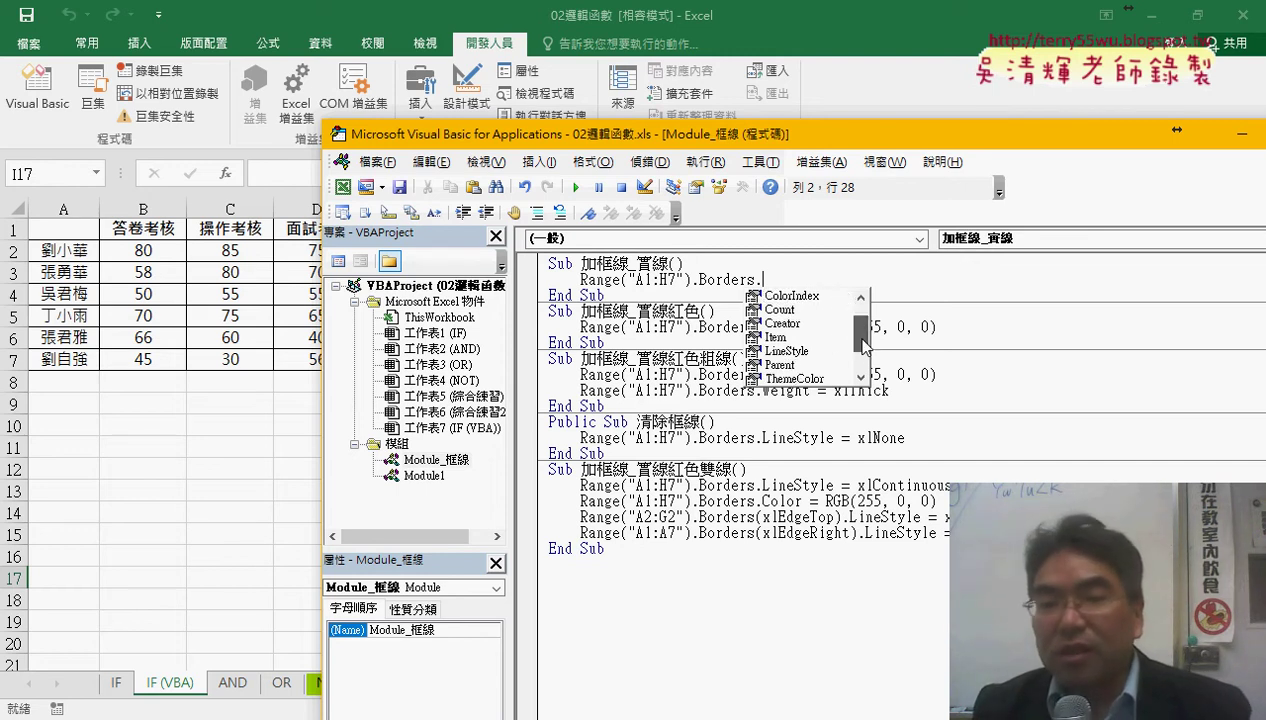
left_click(280, 10)
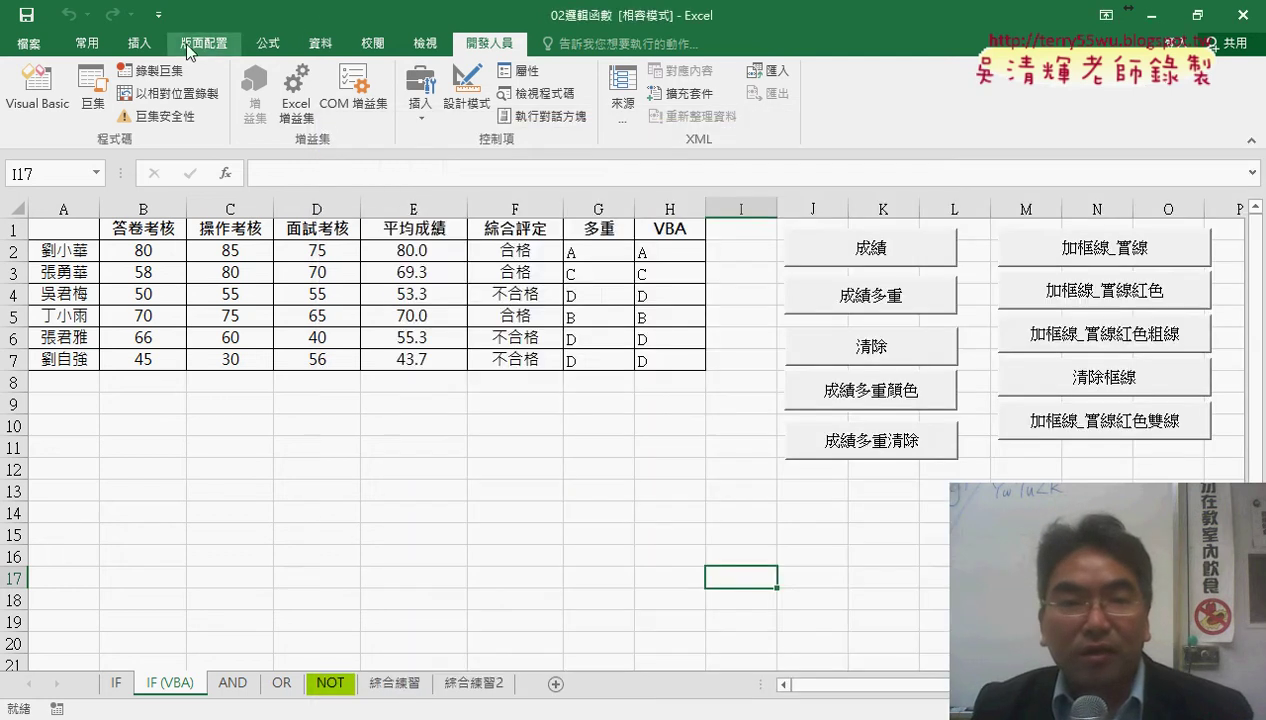
left_click(87, 43)
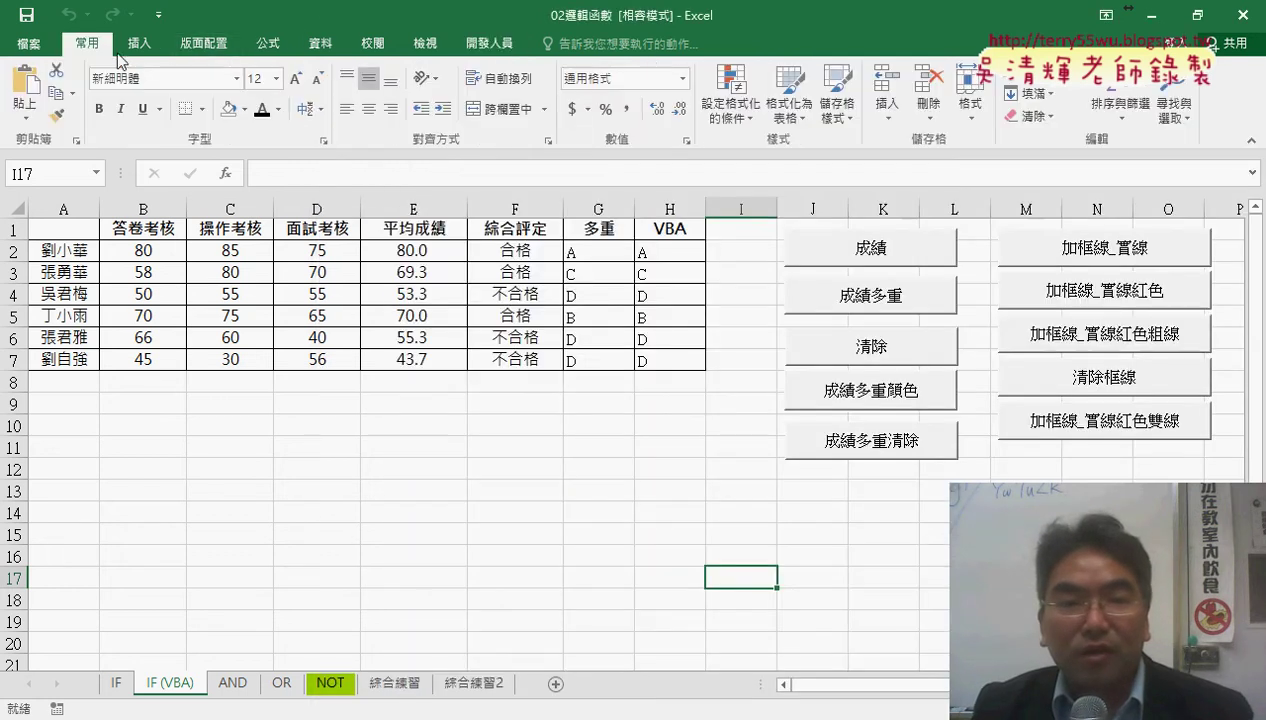
left_click(202, 108)
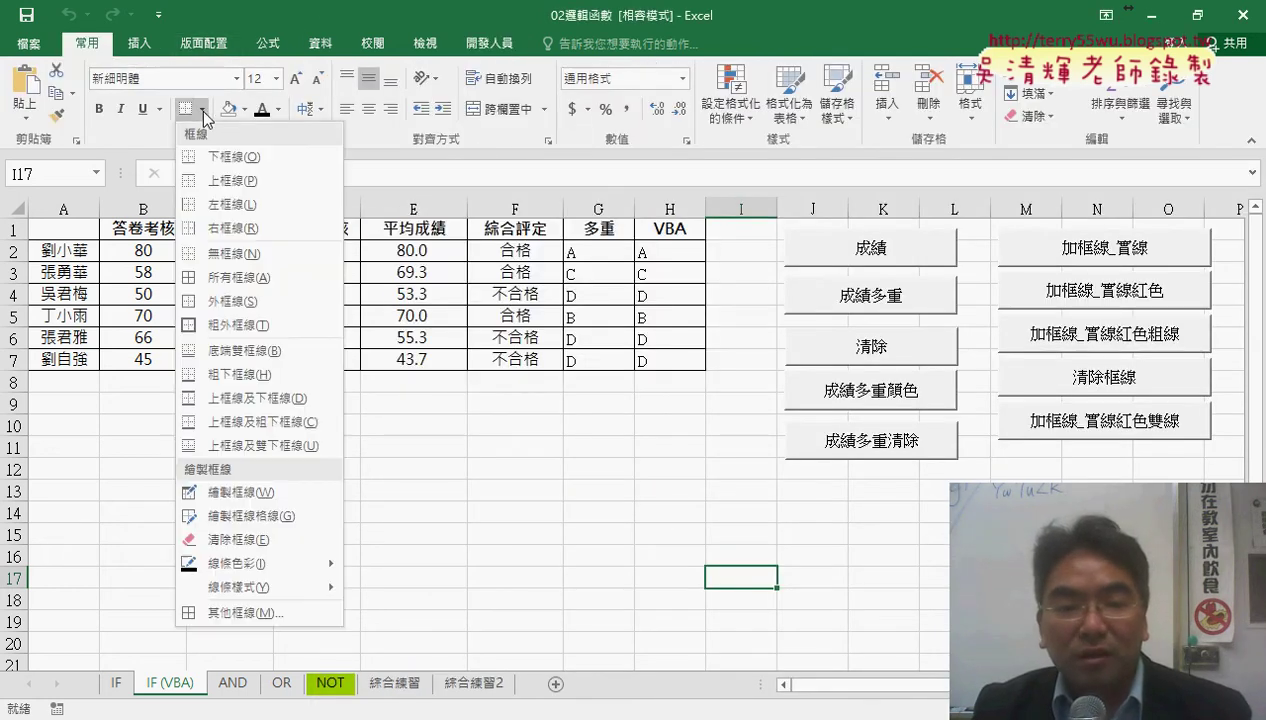
left_click(232, 614)
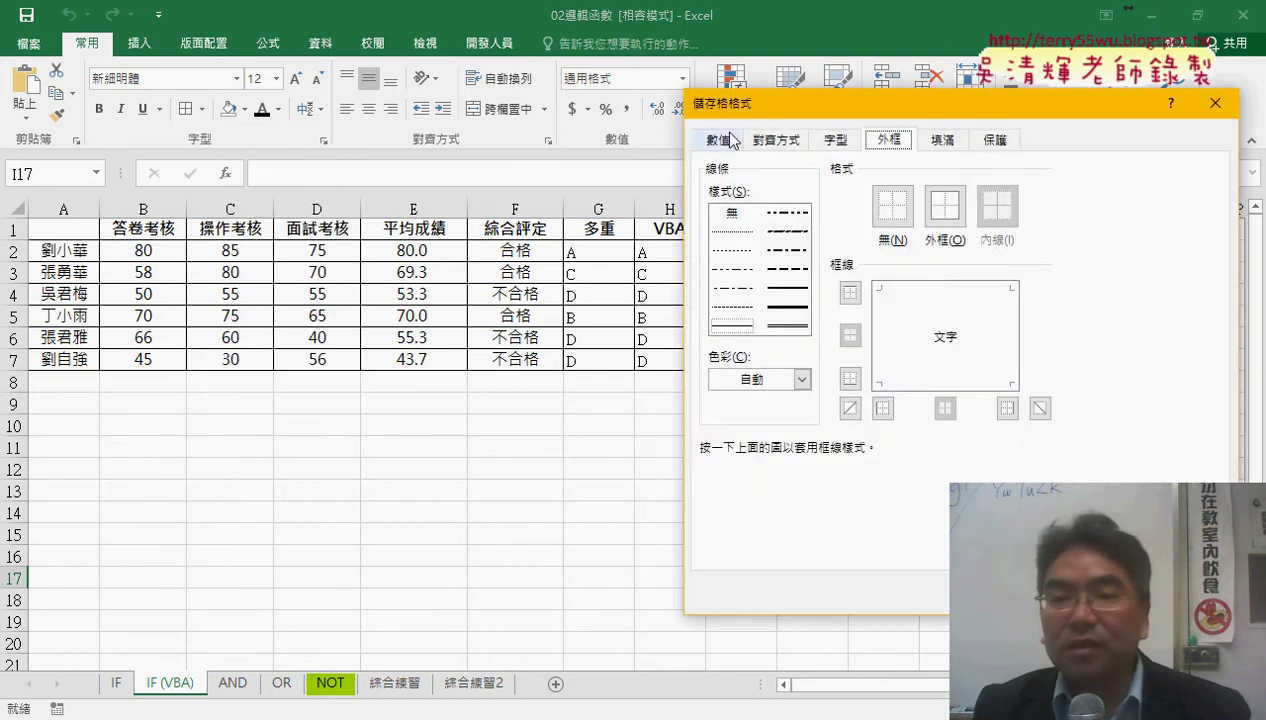
left_click_drag(763, 103, 422, 96)
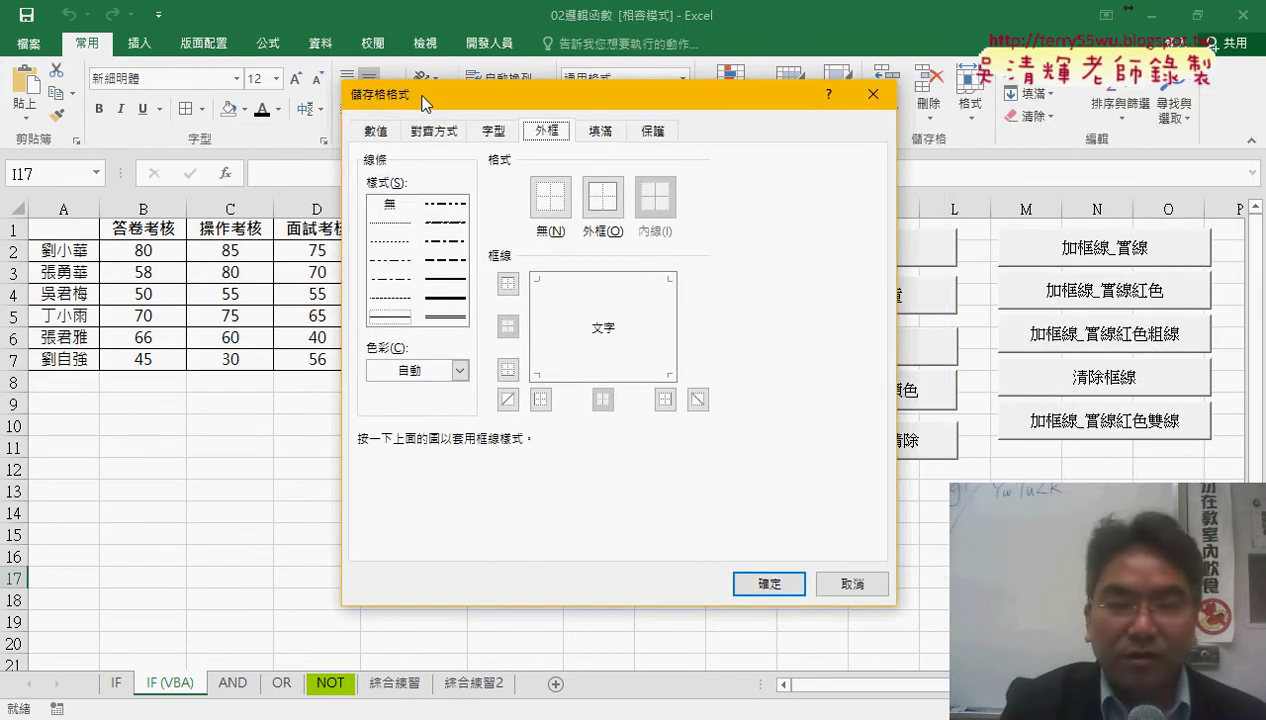
mouse_move(405, 194)
left_mouse_down()
mouse_move(366, 199)
mouse_move(413, 190)
left_mouse_up()
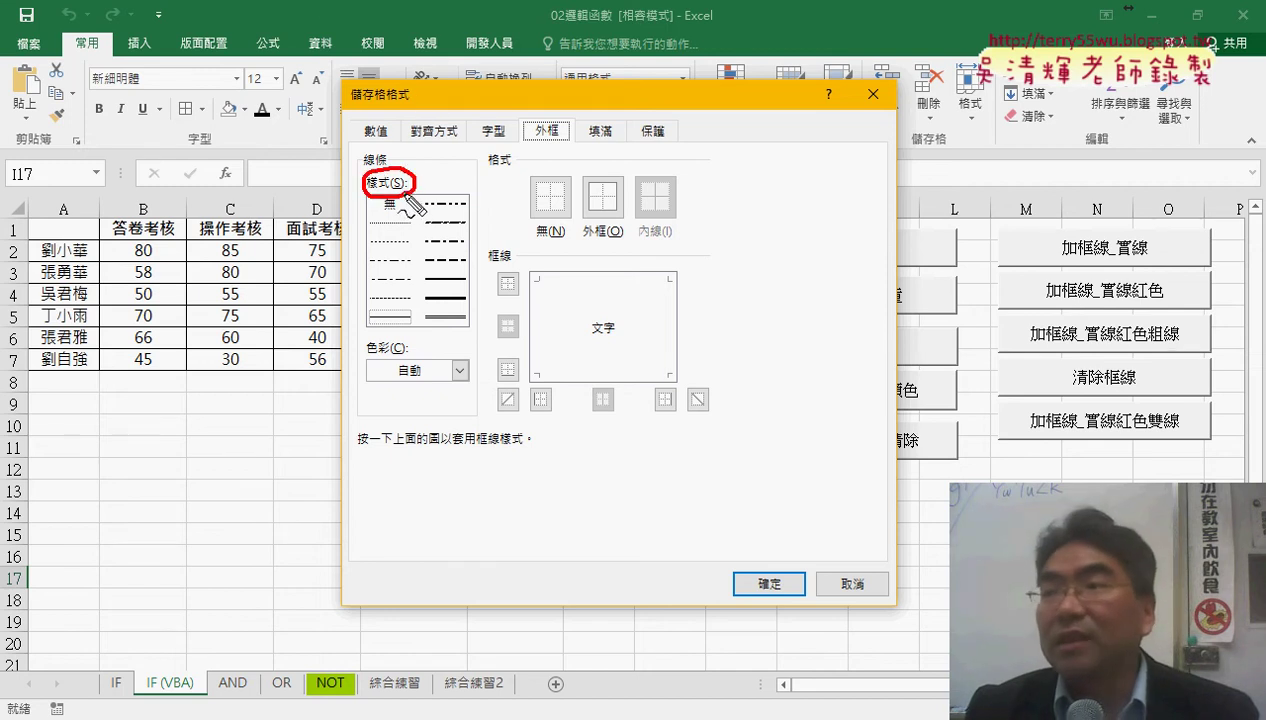
mouse_move(532, 161)
left_mouse_down()
mouse_move(414, 175)
mouse_move(452, 185)
left_mouse_up()
left_click_drag(420, 338, 405, 370)
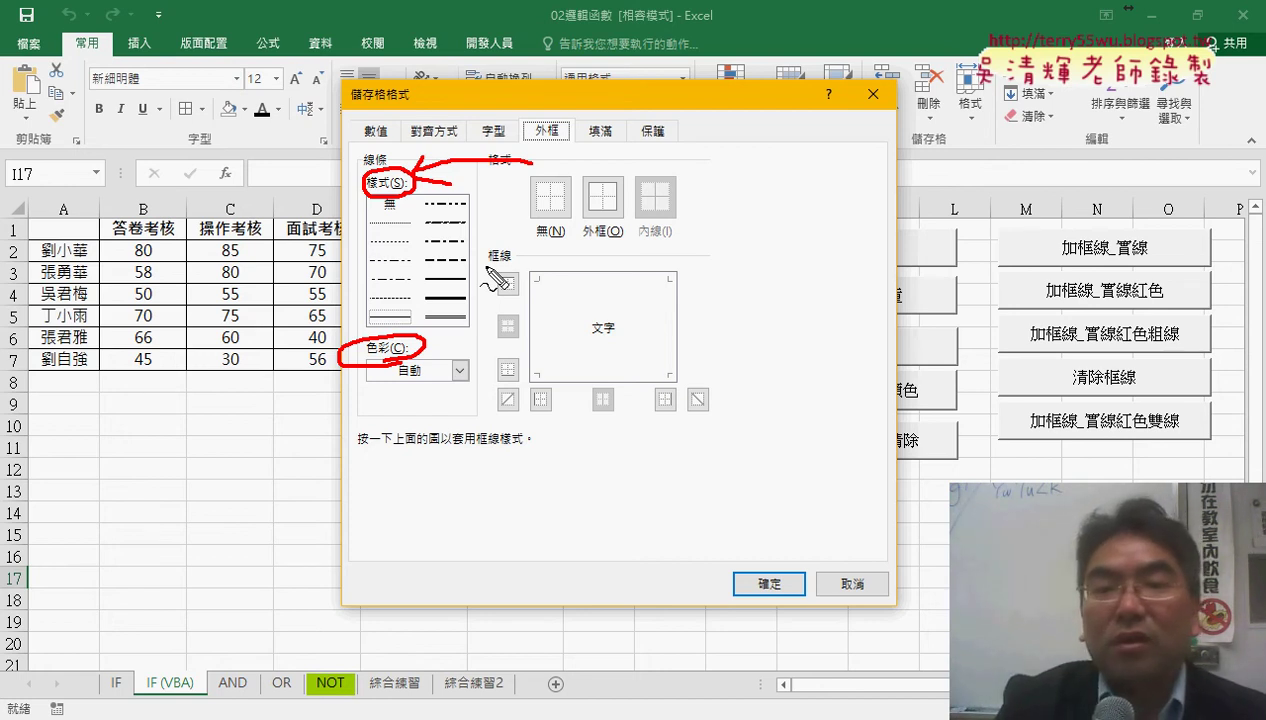
key("Escape")
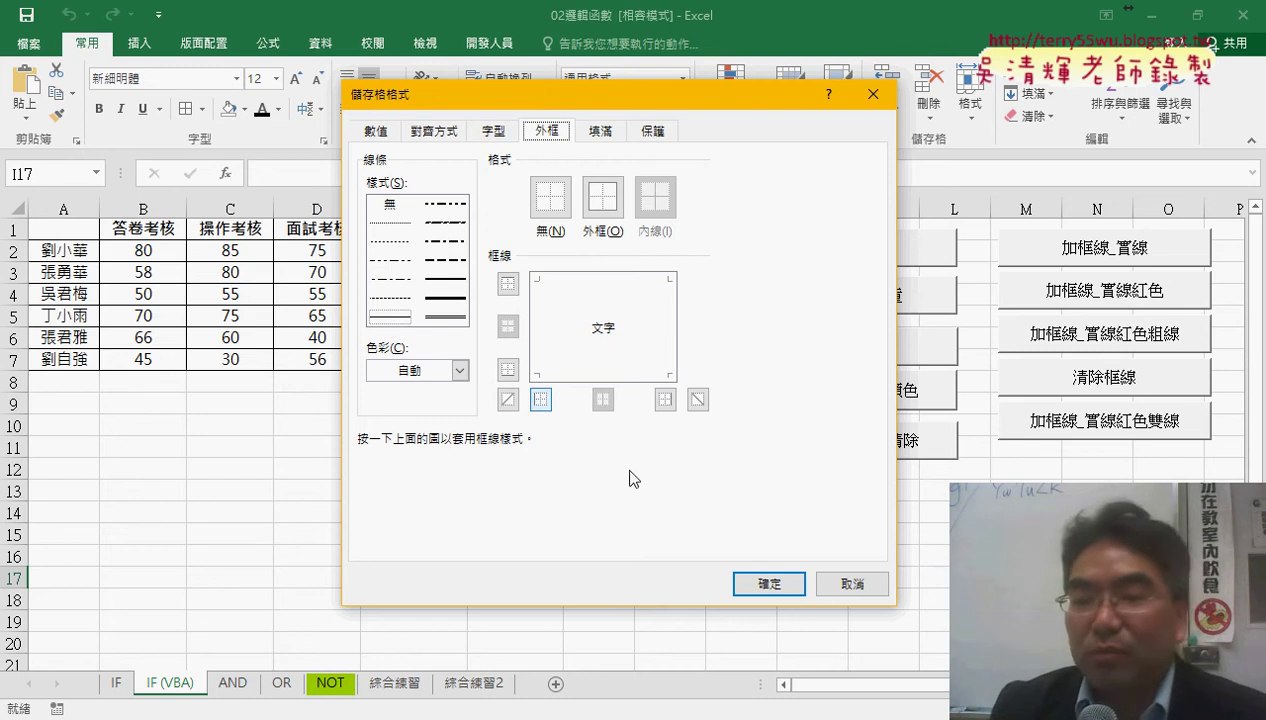
left_click(855, 585)
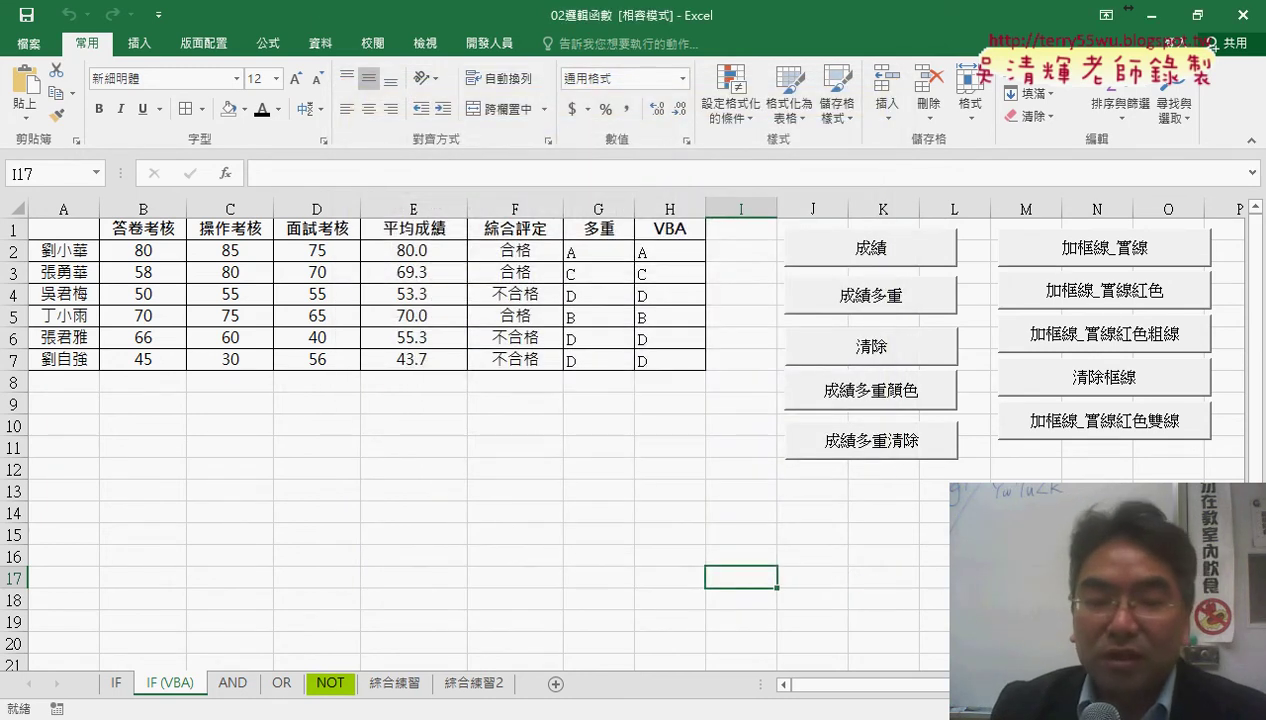
Step: Extend the line to Range("A1:H7").Borders.LineStyle= via IntelliSense and open F1 help for LineStyle
left_click(467, 648)
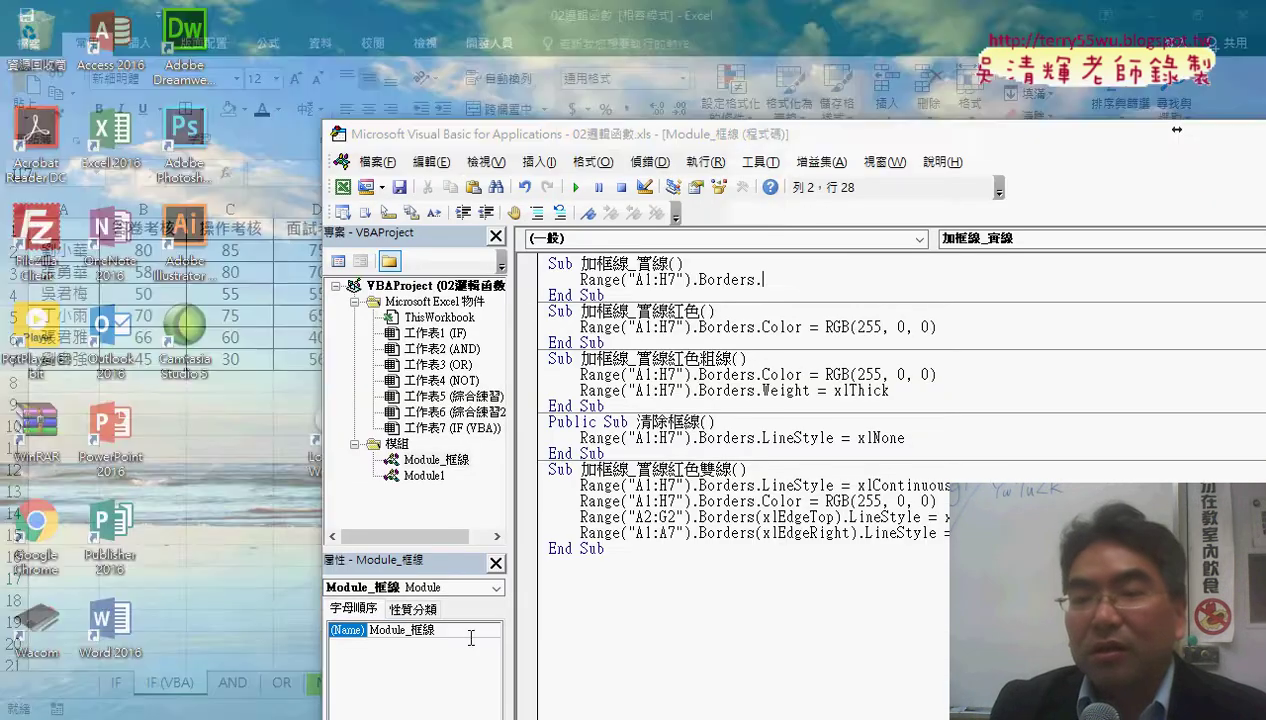
left_click_drag(784, 285, 758, 283)
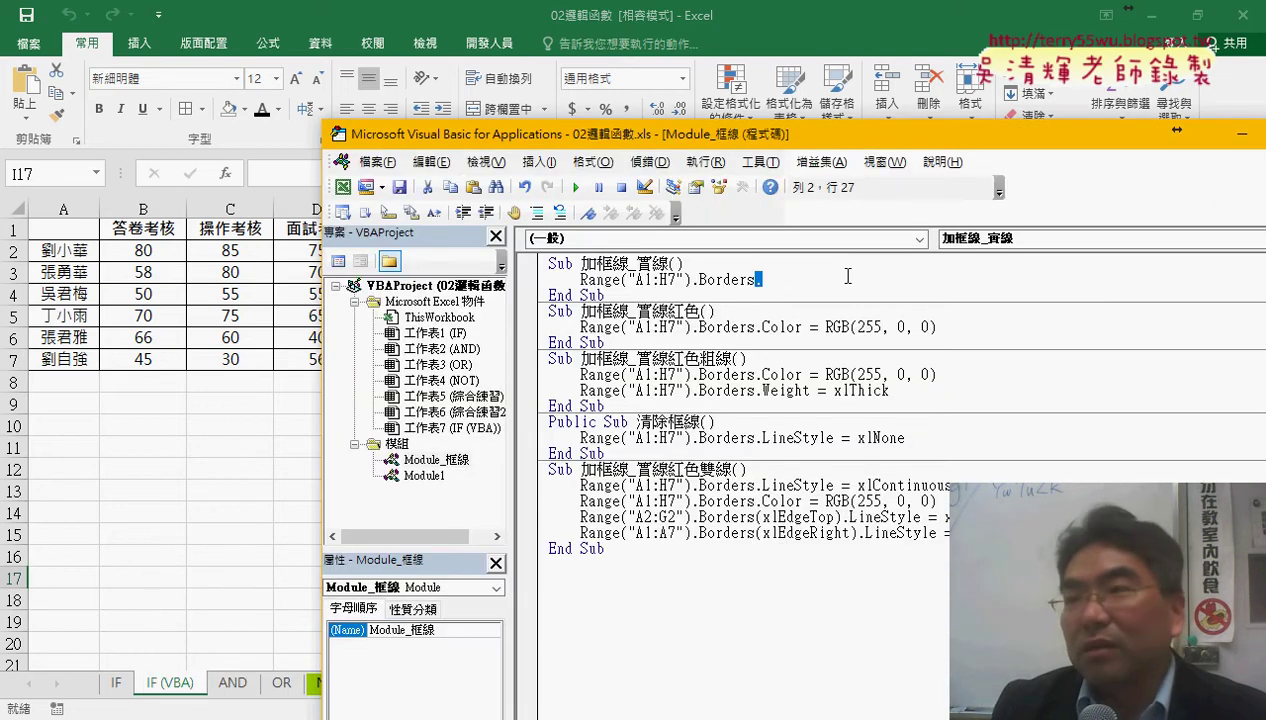
type(".")
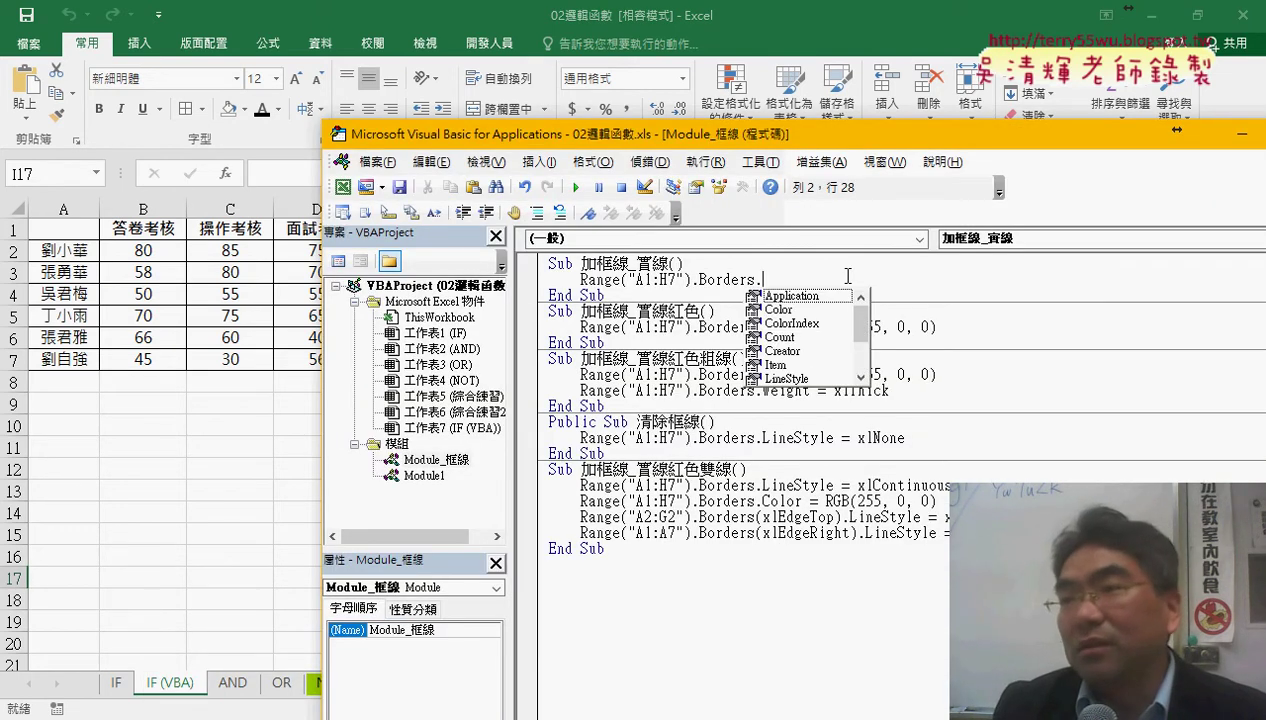
left_click(795, 381)
type("=")
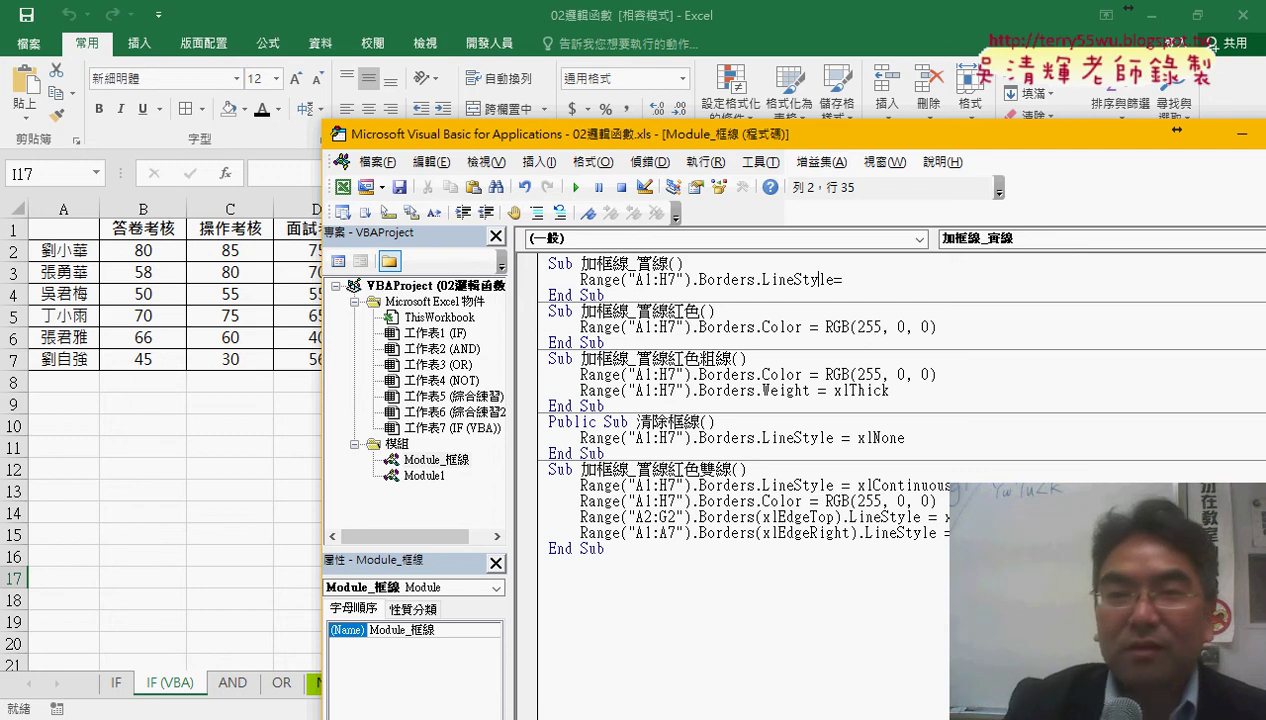
key("F1")
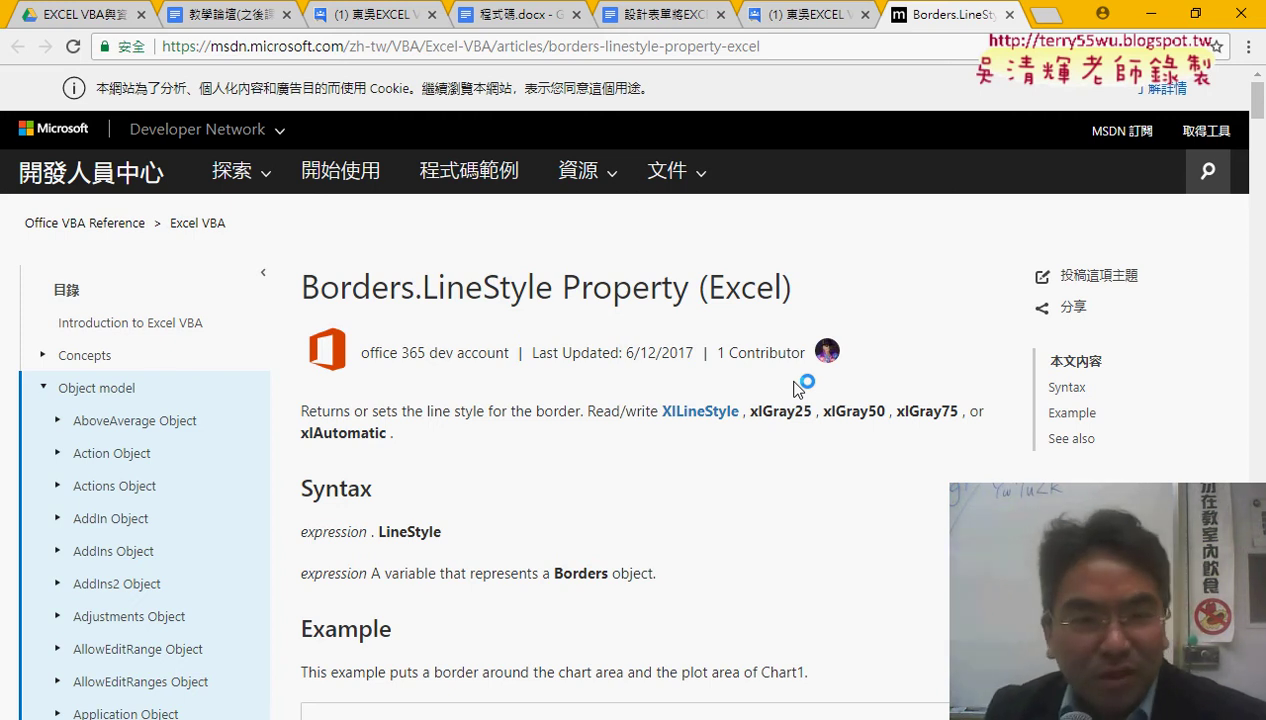
Step: Scroll the LineStyle help page and open the XlLineStyle enumeration page
scroll(670, 496, "down", 1)
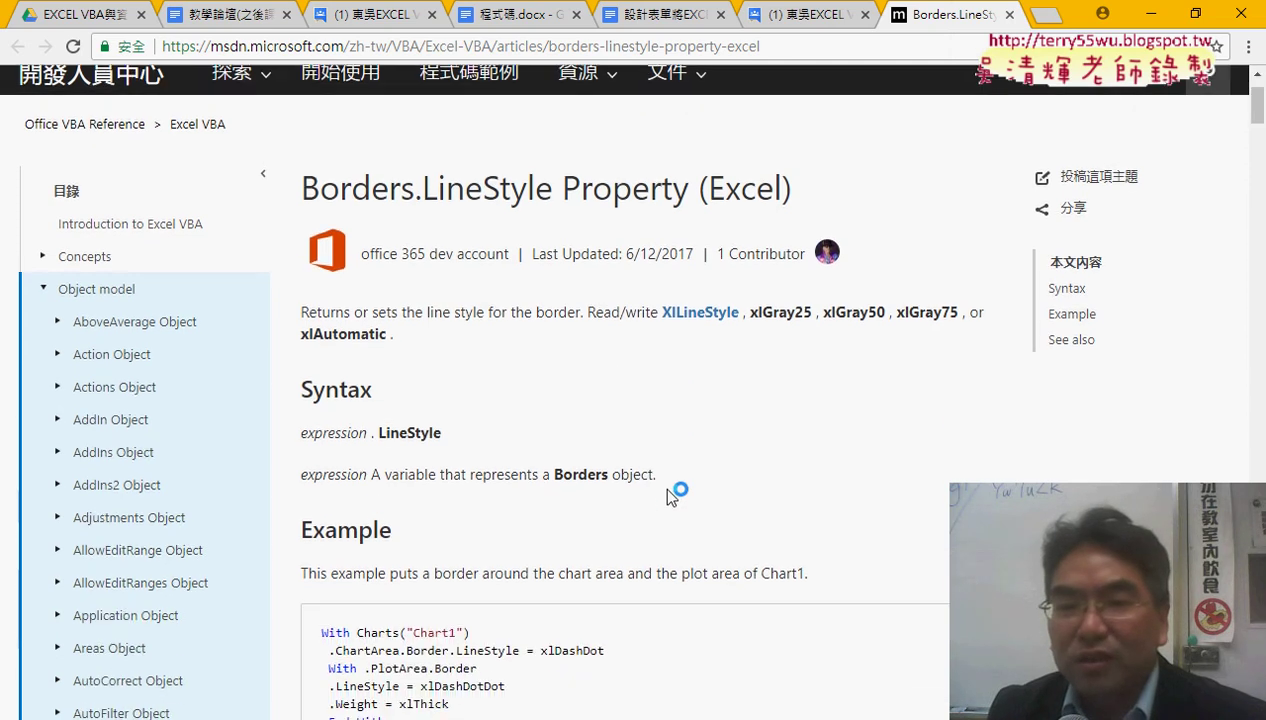
left_click(718, 314)
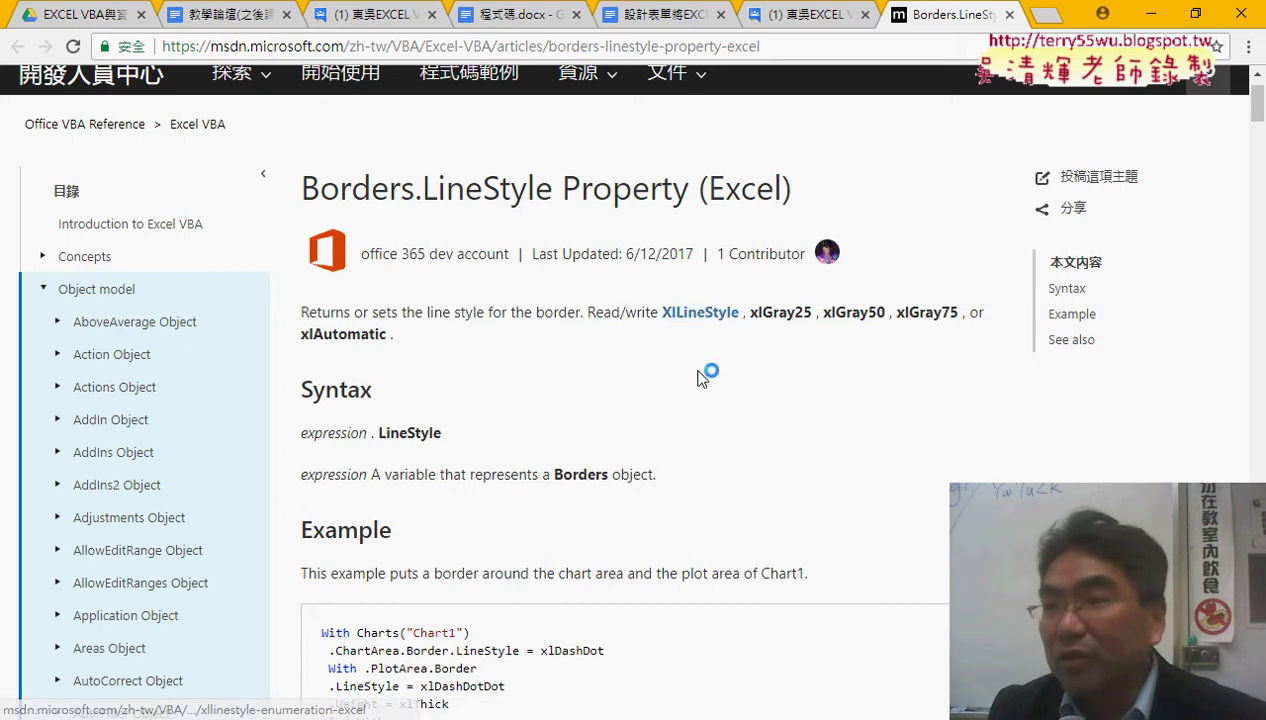
left_click(693, 316)
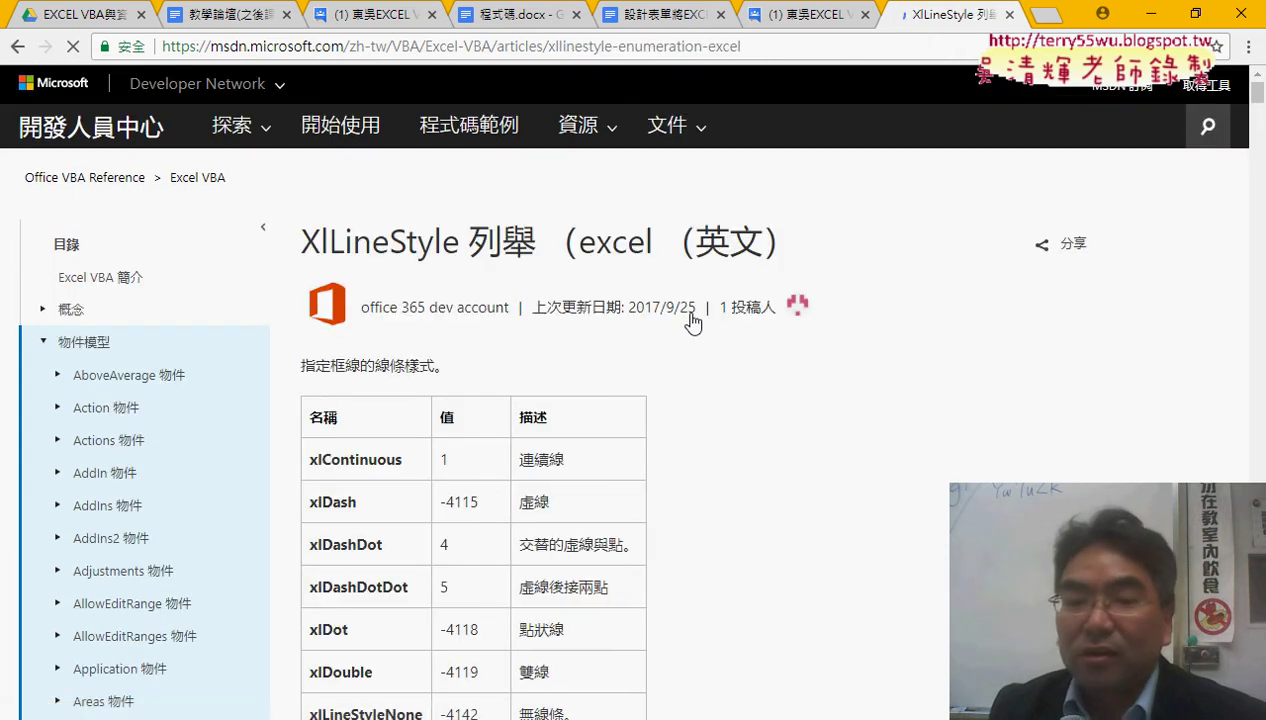
Step: Select the xlContinuous and xlDash entries, then return to the 02邏輯函數 workbook
scroll(743, 418, "down", 2)
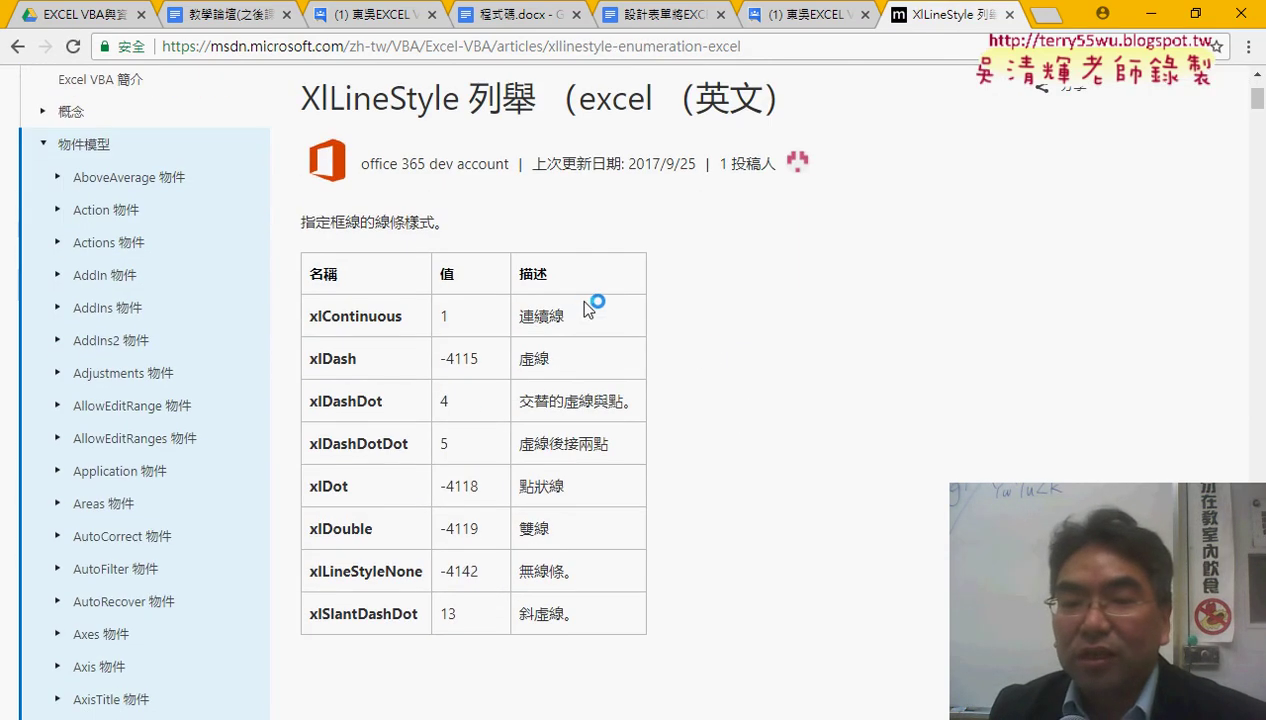
double_click(380, 316)
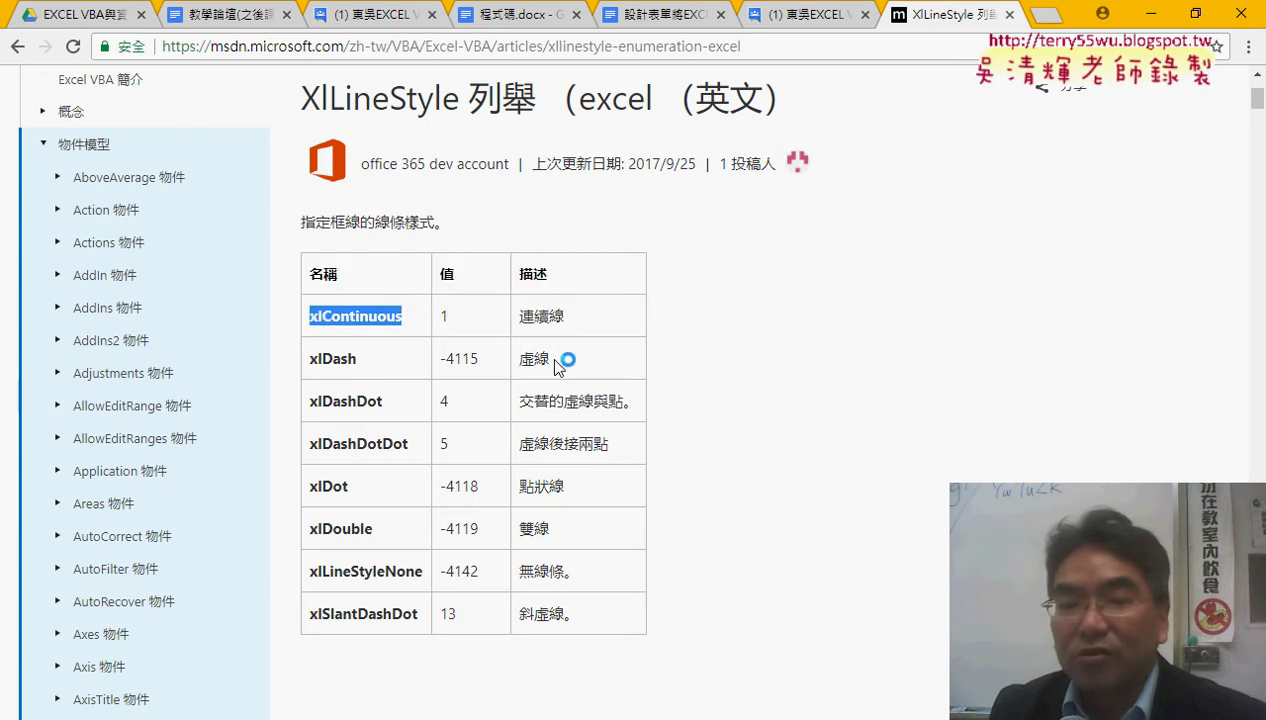
double_click(330, 358)
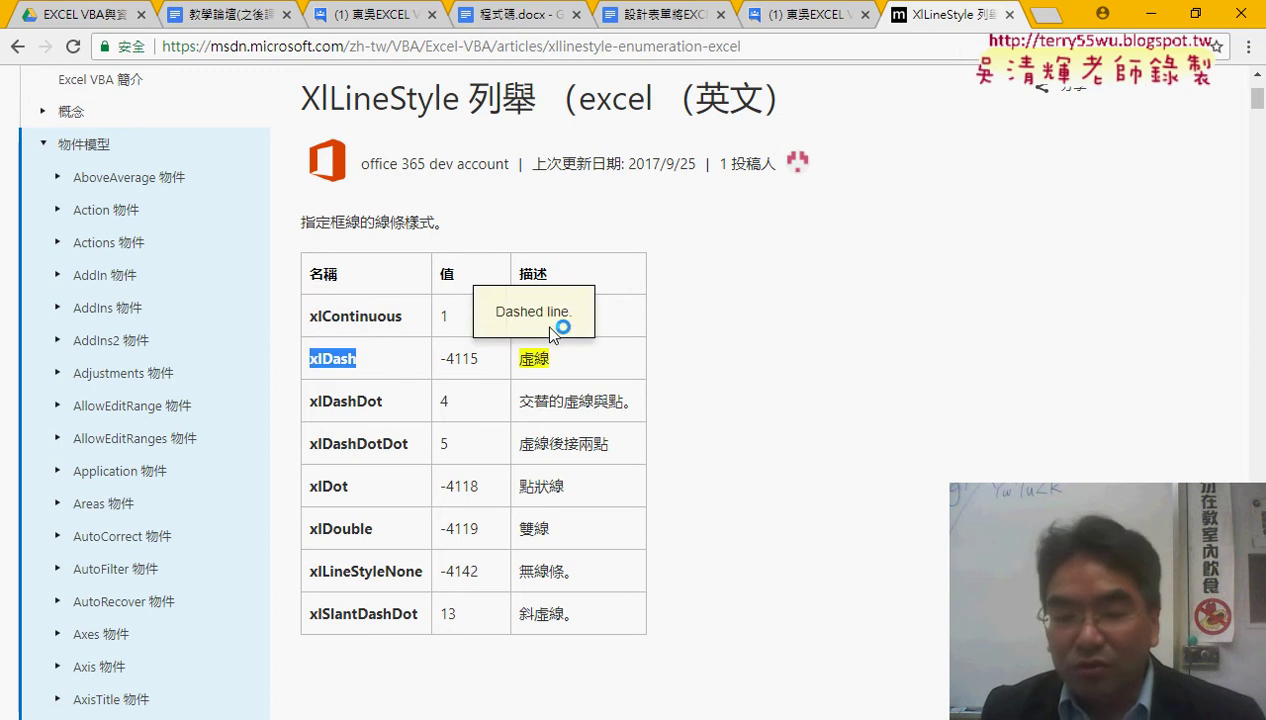
mouse_move(429, 668)
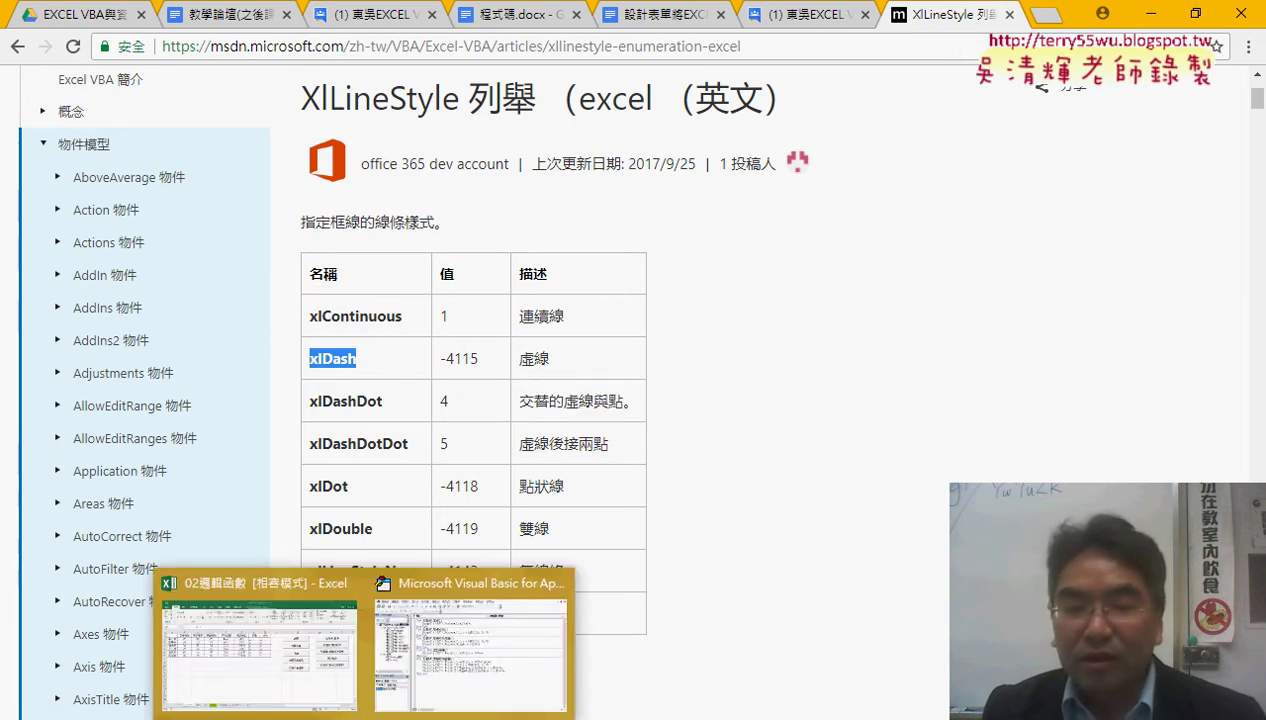
left_click(292, 652)
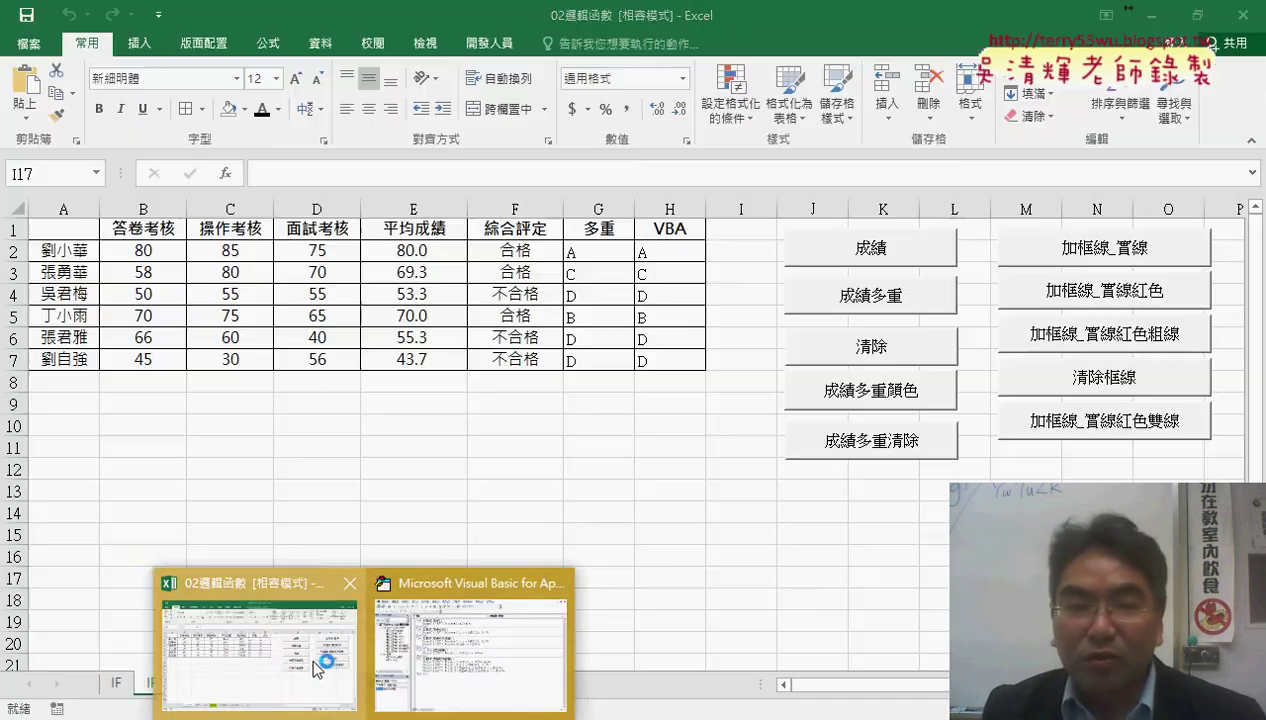
left_click(202, 109)
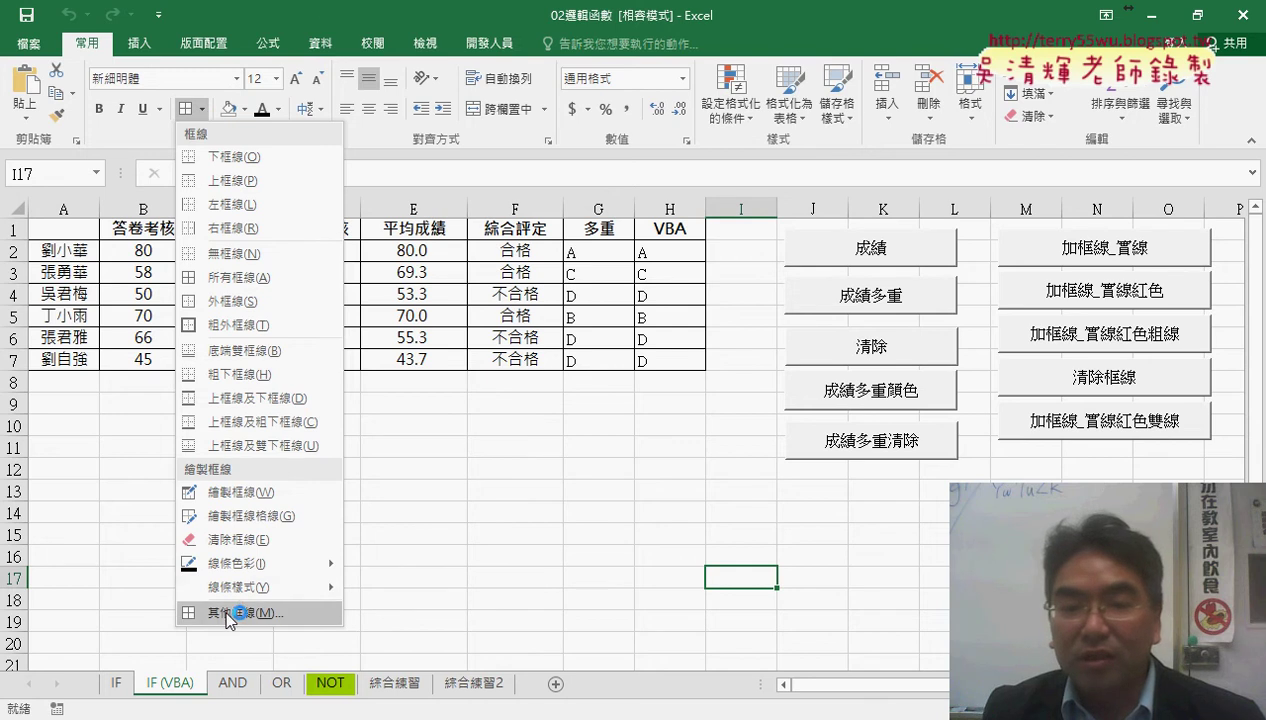
left_click(232, 612)
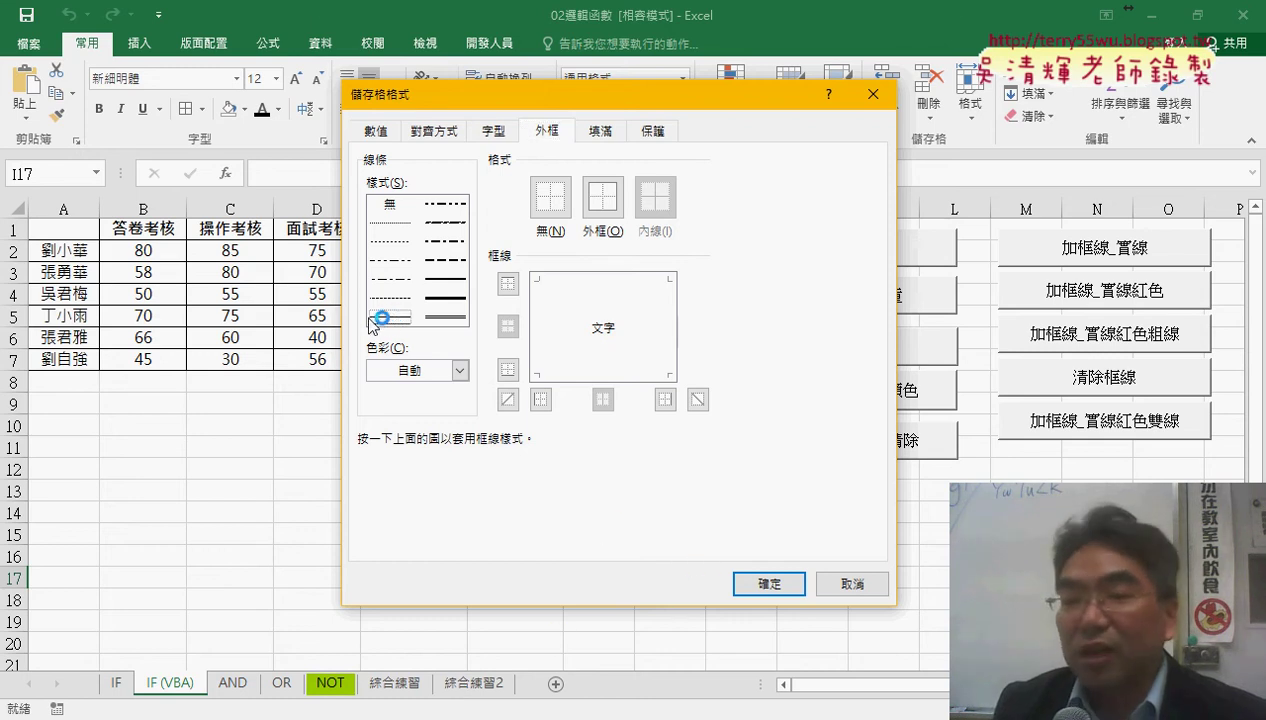
left_click(852, 583)
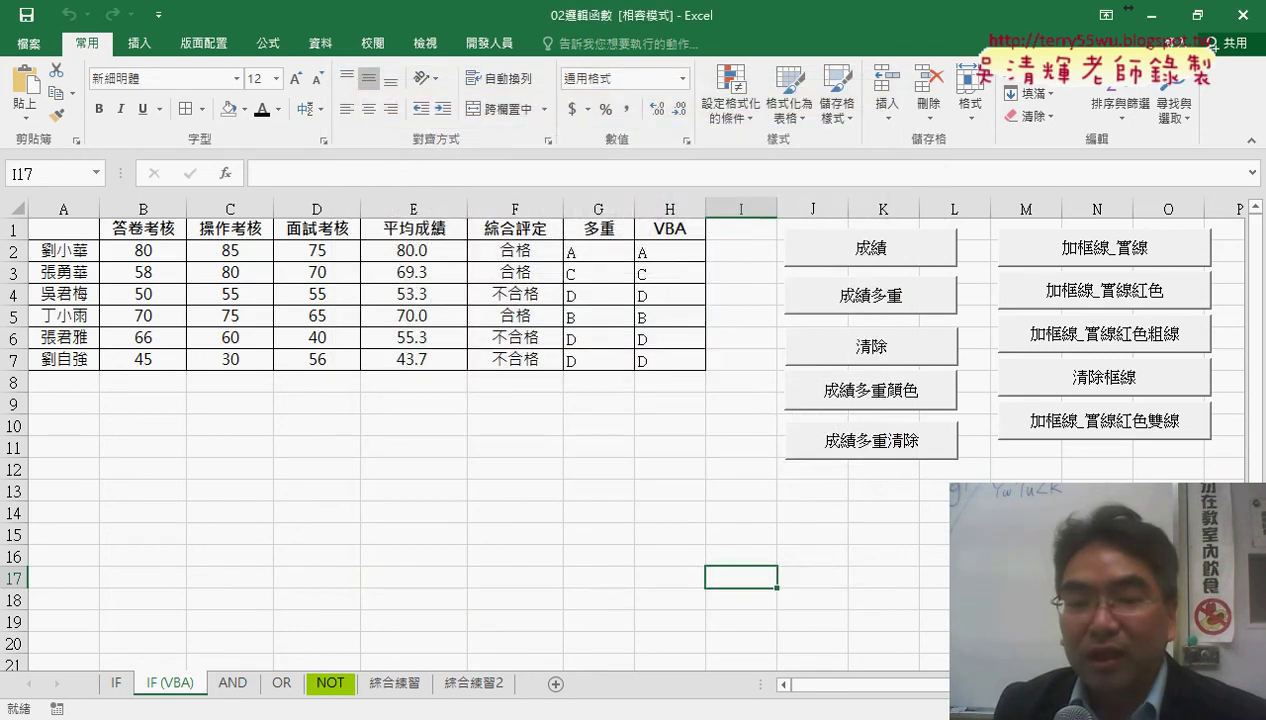
Step: Copy xlContinuous from the XlLineStyle page, close the documentation tab and minimize Chrome
mouse_move(406, 715)
left_click(358, 640)
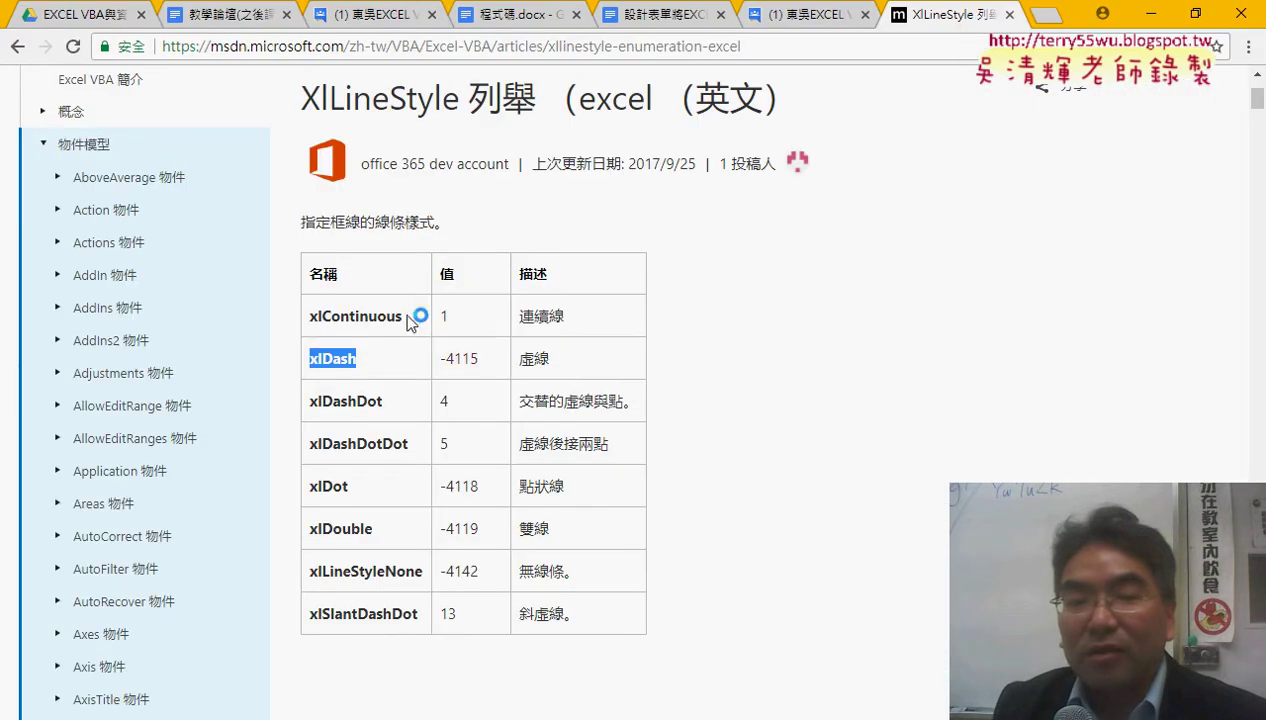
left_click_drag(412, 316, 316, 316)
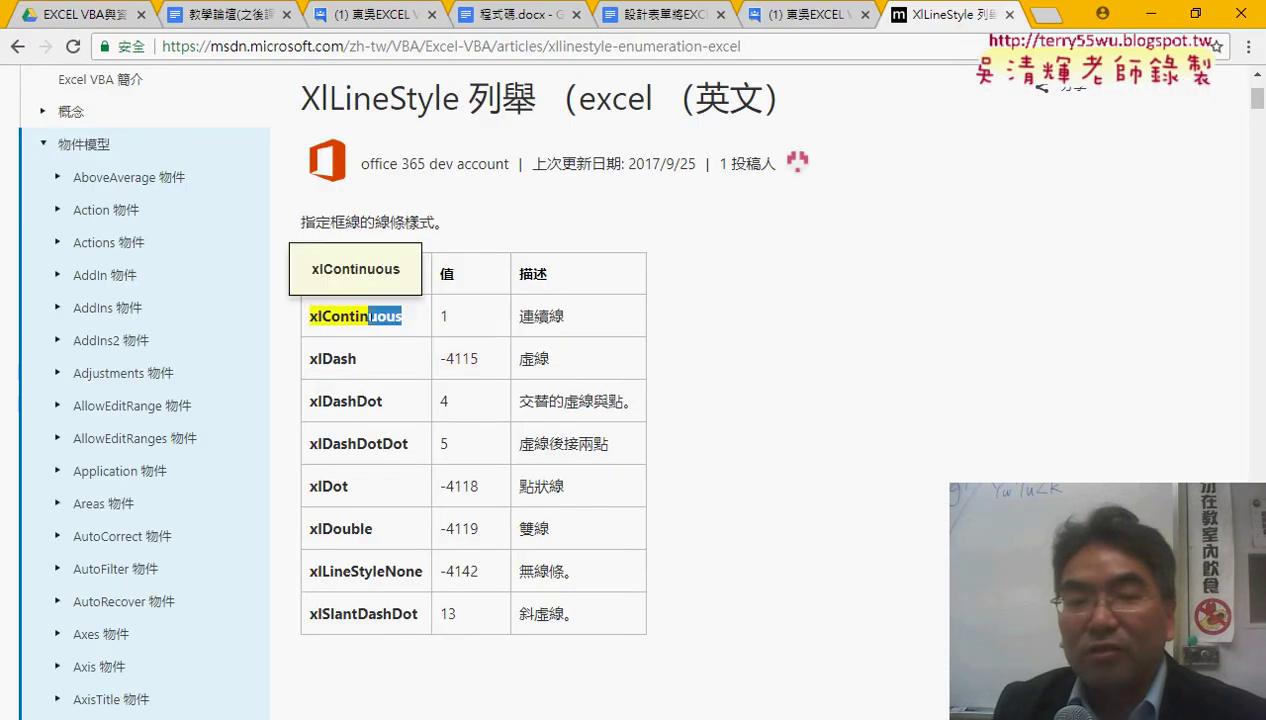
right_click(357, 320)
left_click(386, 333)
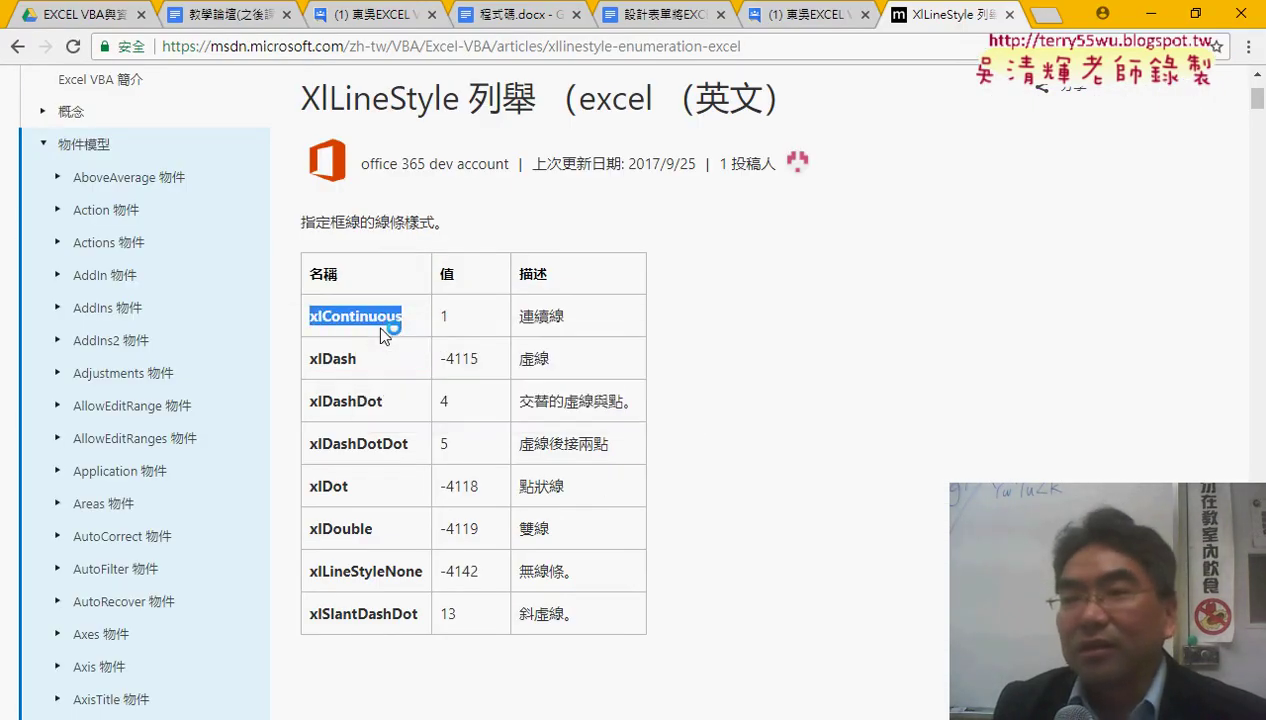
left_click(1010, 17)
left_click(1150, 14)
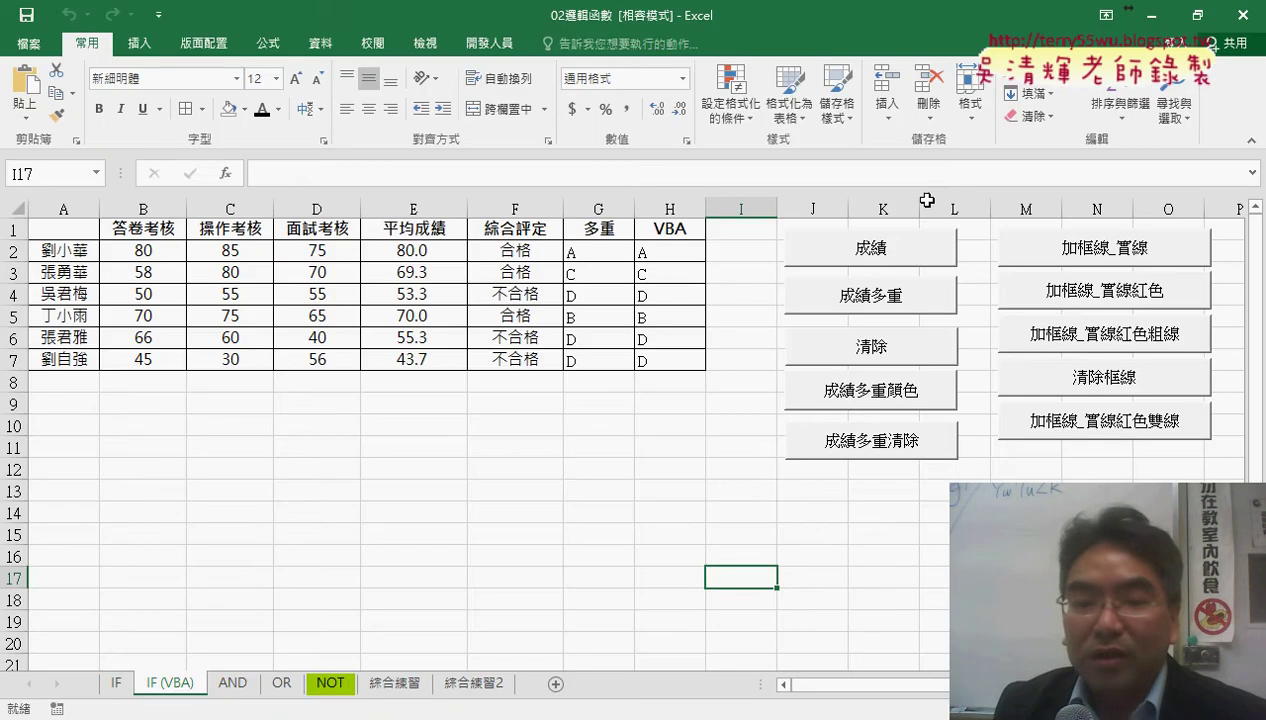
Step: Paste xlContinuous after LineStyle= so the line reads Range("A1:H7").Borders.LineStyle = xlContinuous
left_click(476, 664)
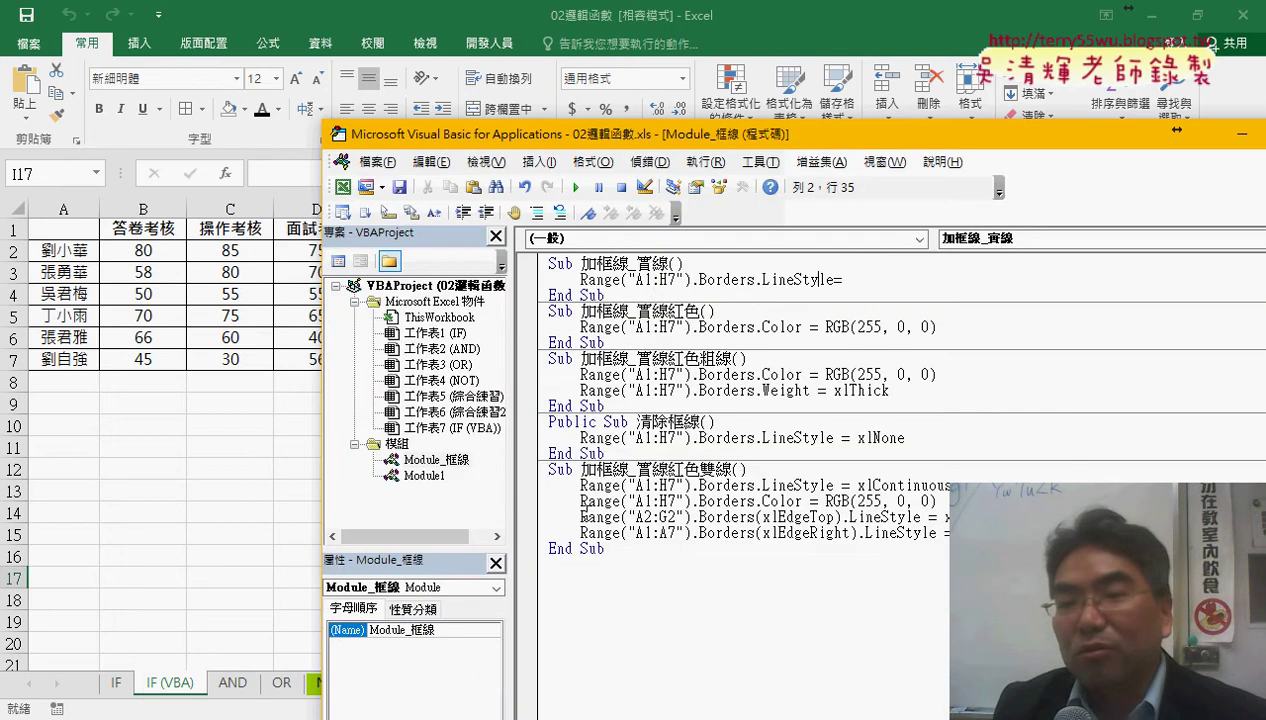
right_click(880, 277)
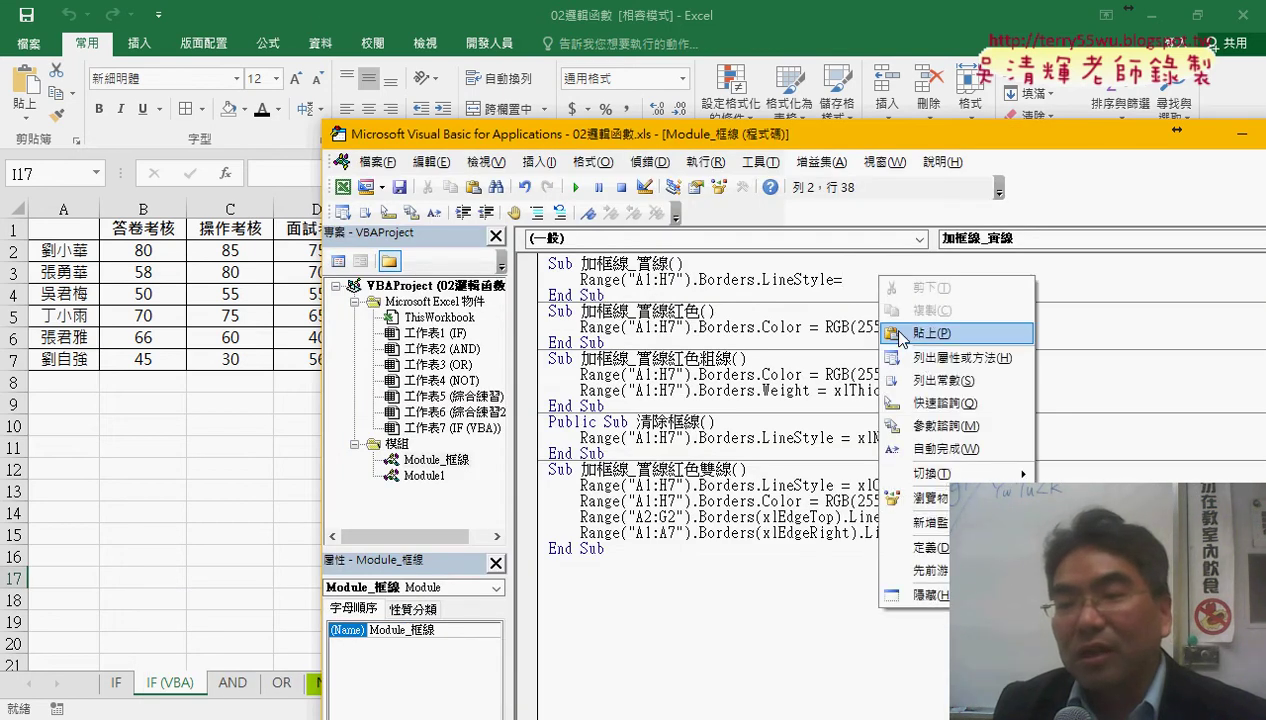
left_click(902, 334)
left_click_drag(947, 280, 843, 280)
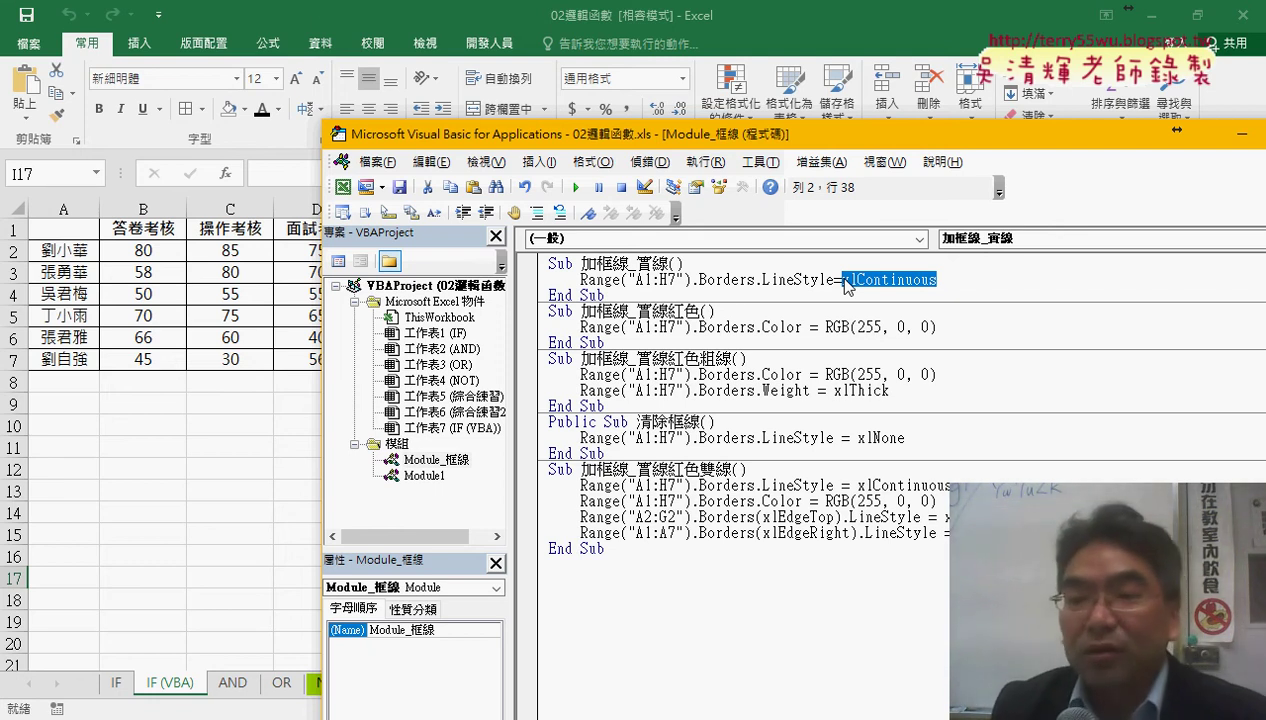
left_click(848, 338)
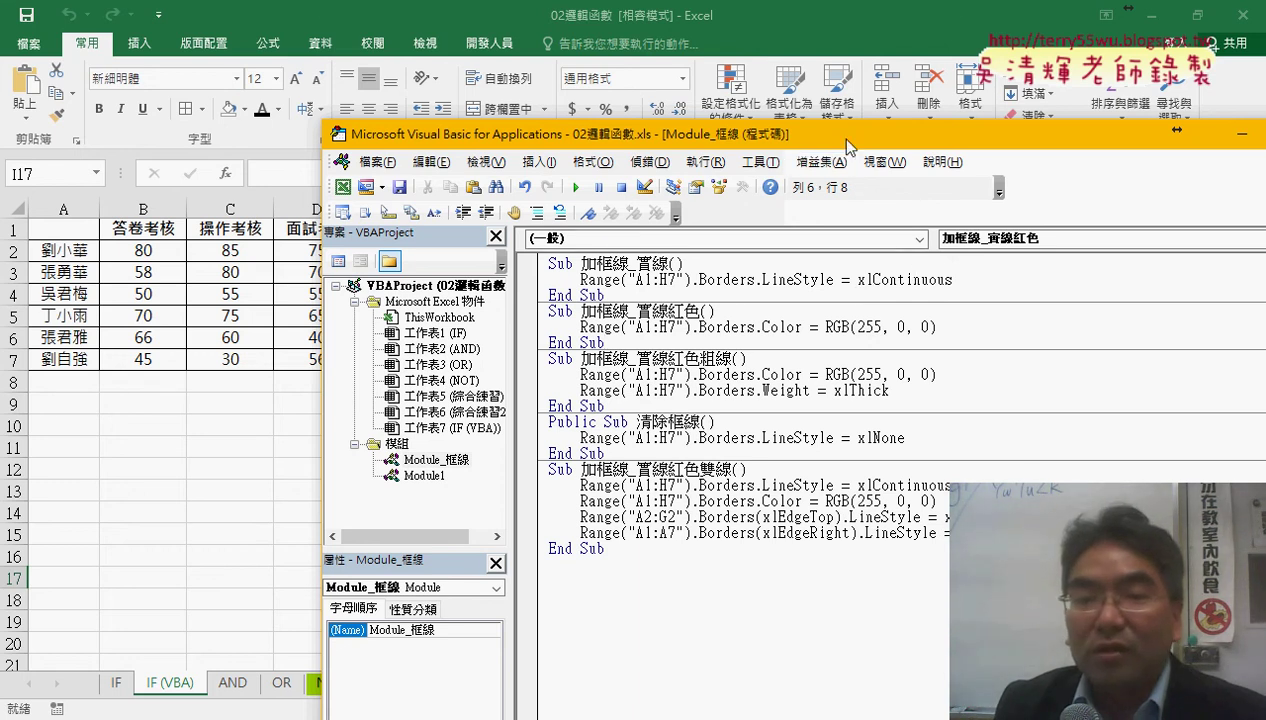
left_click_drag(848, 149, 889, 183)
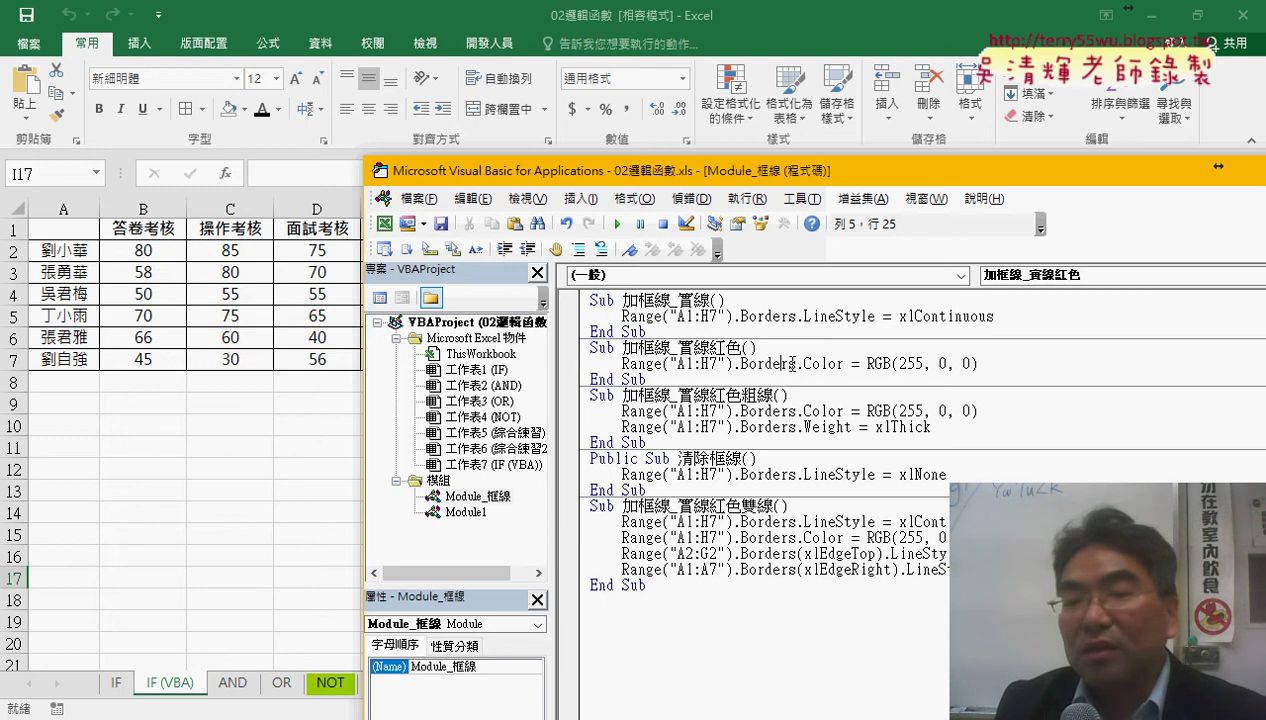
Step: Retype line 5 as .Borders.Color = RGB(255,0,0) and run 加框線_實線紅色
left_click_drag(735, 364, 975, 364)
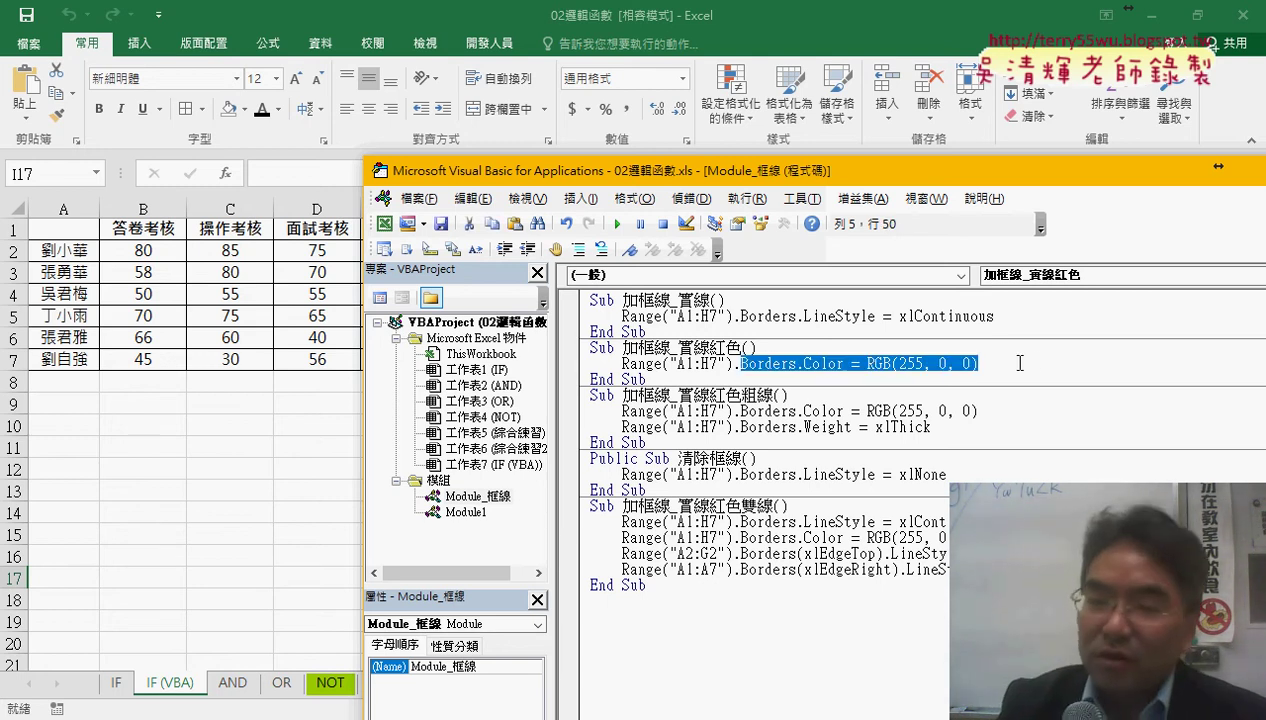
key("Delete")
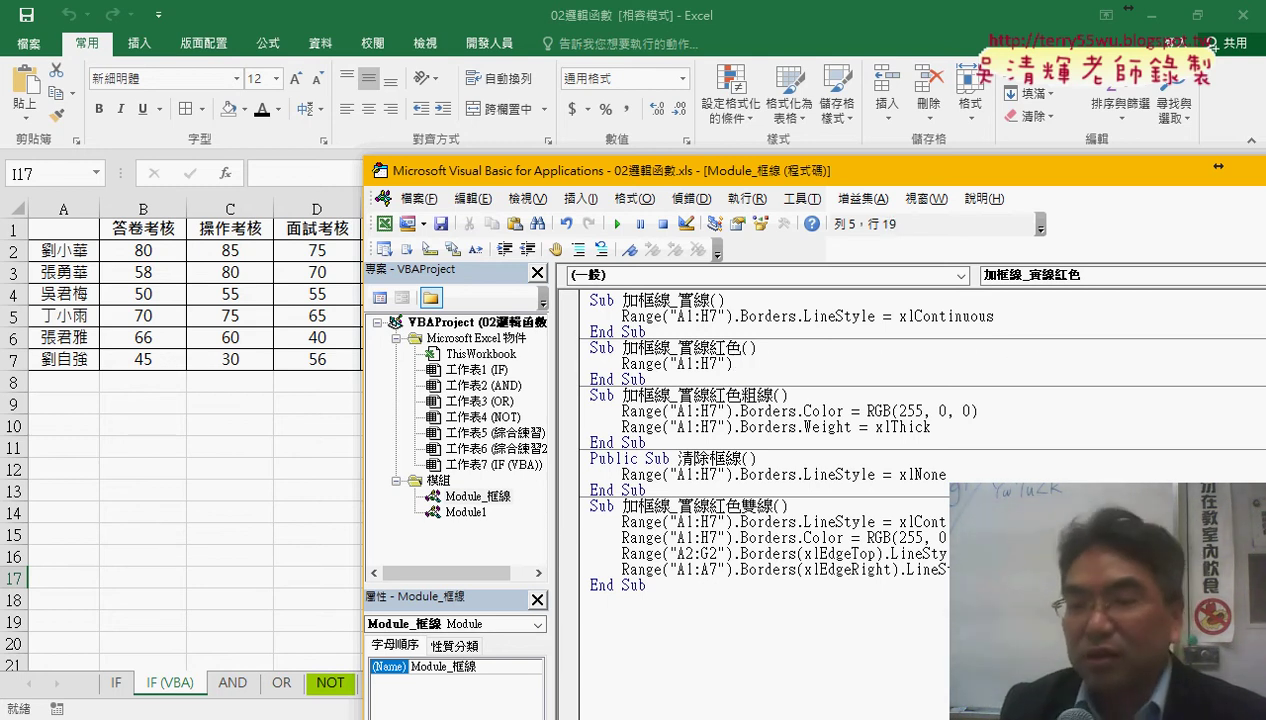
type(".")
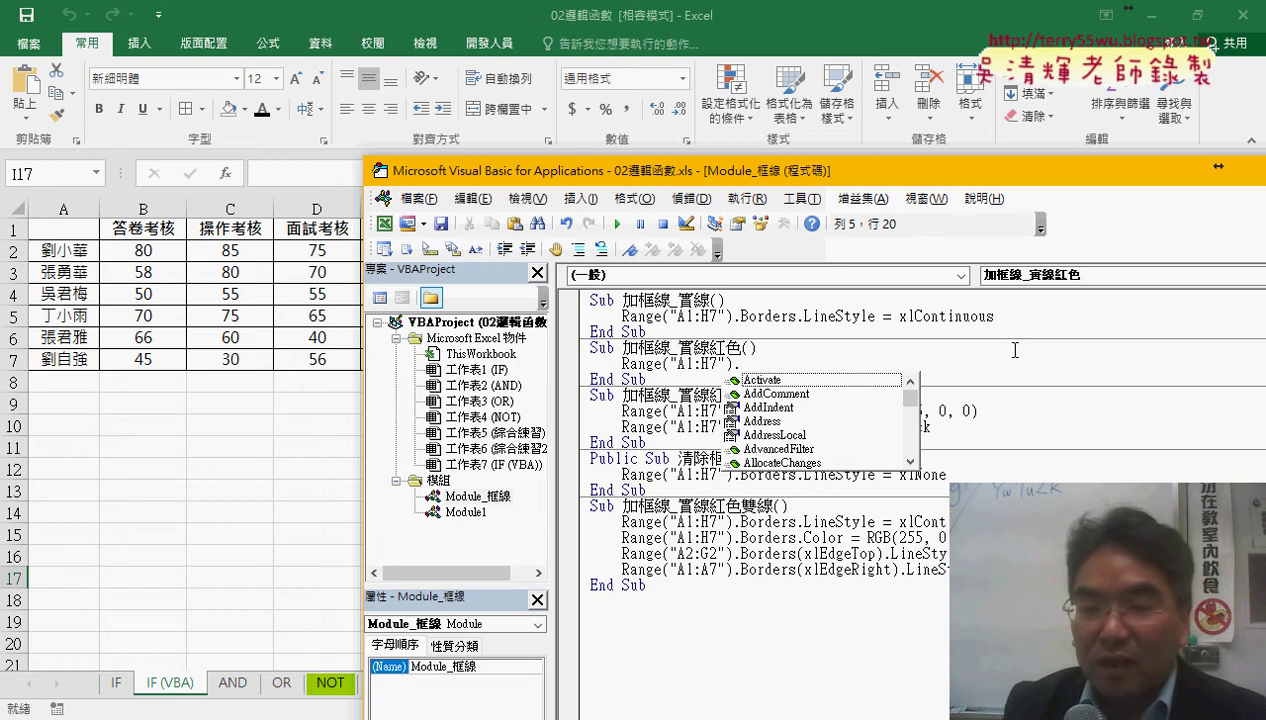
type("borders ")
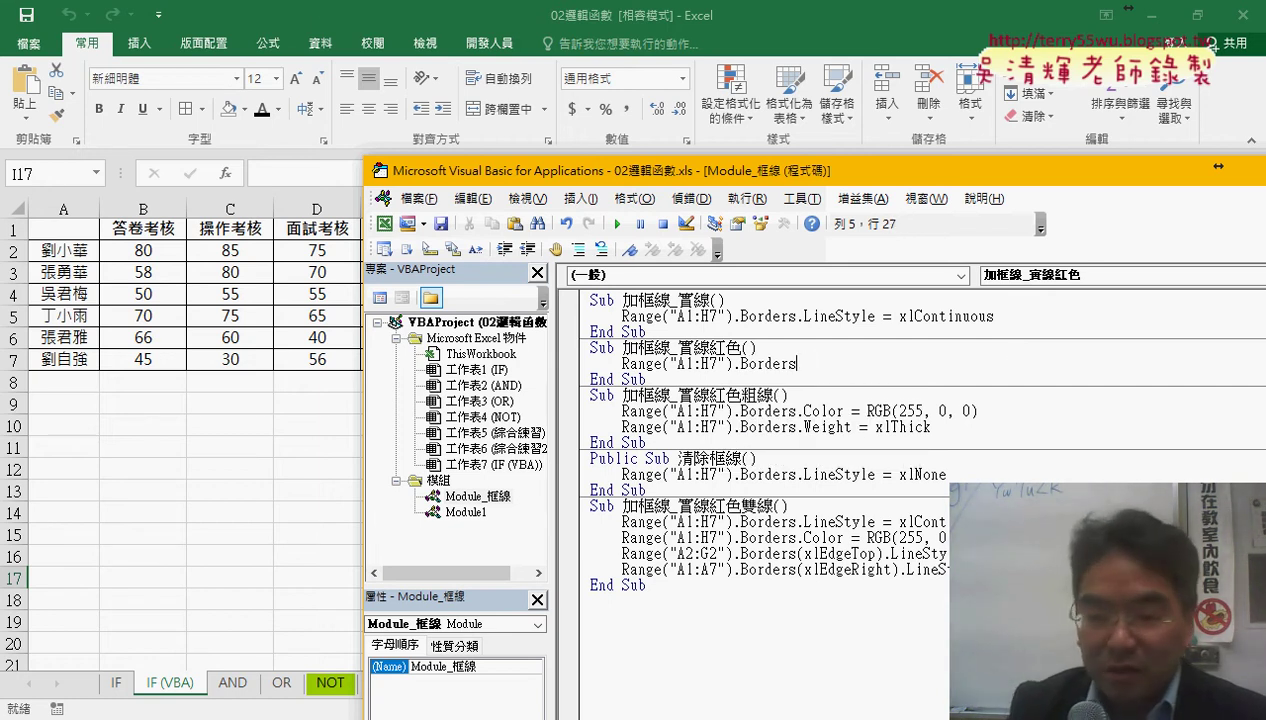
type(".")
type("Color")
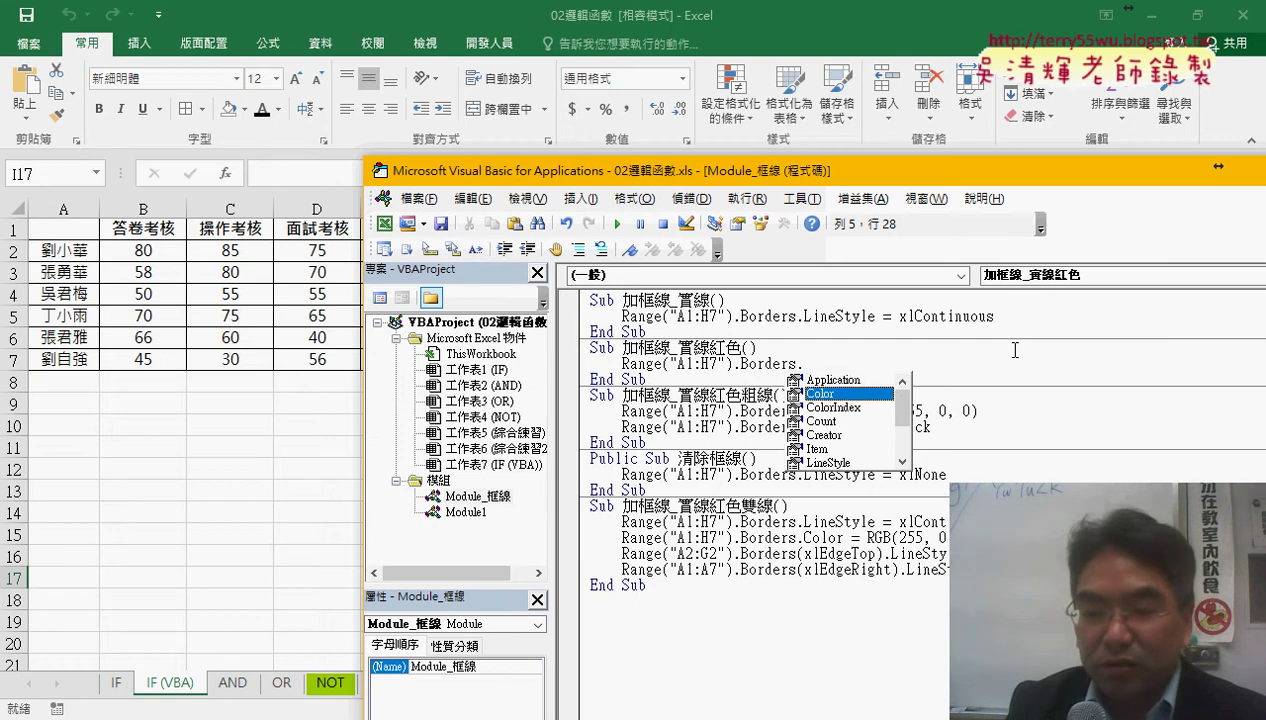
type(" =")
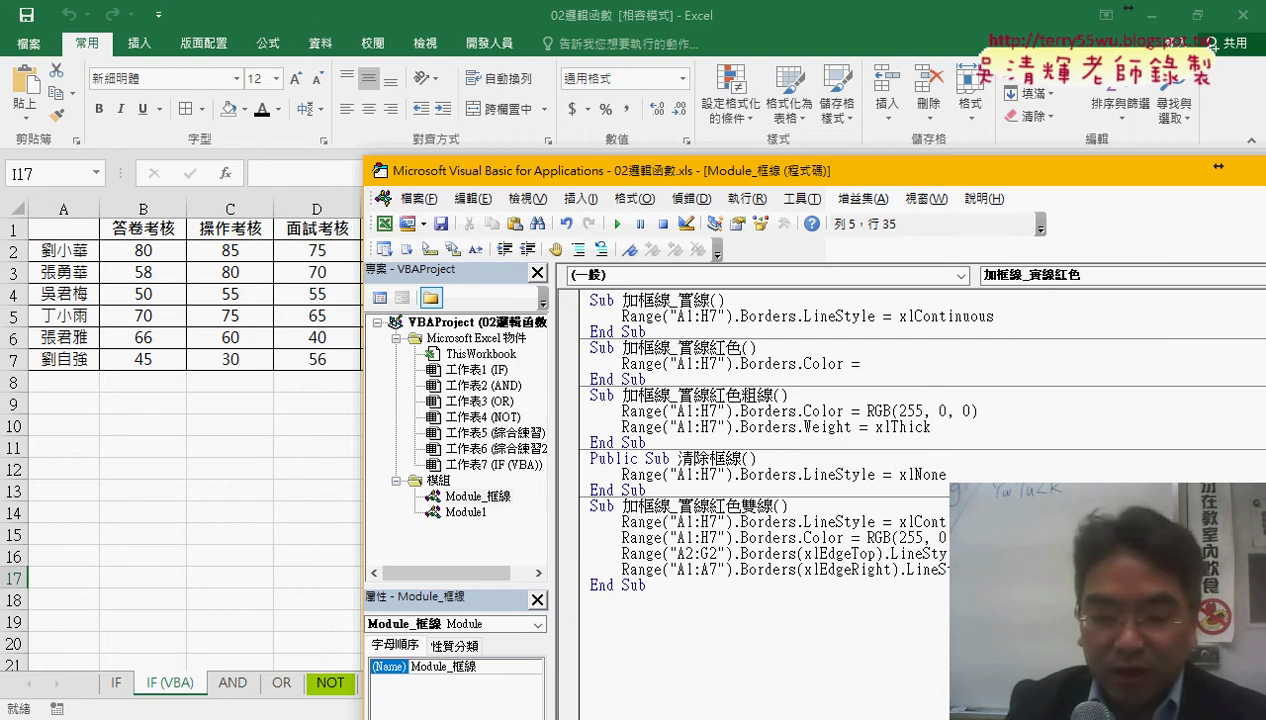
type("rgb")
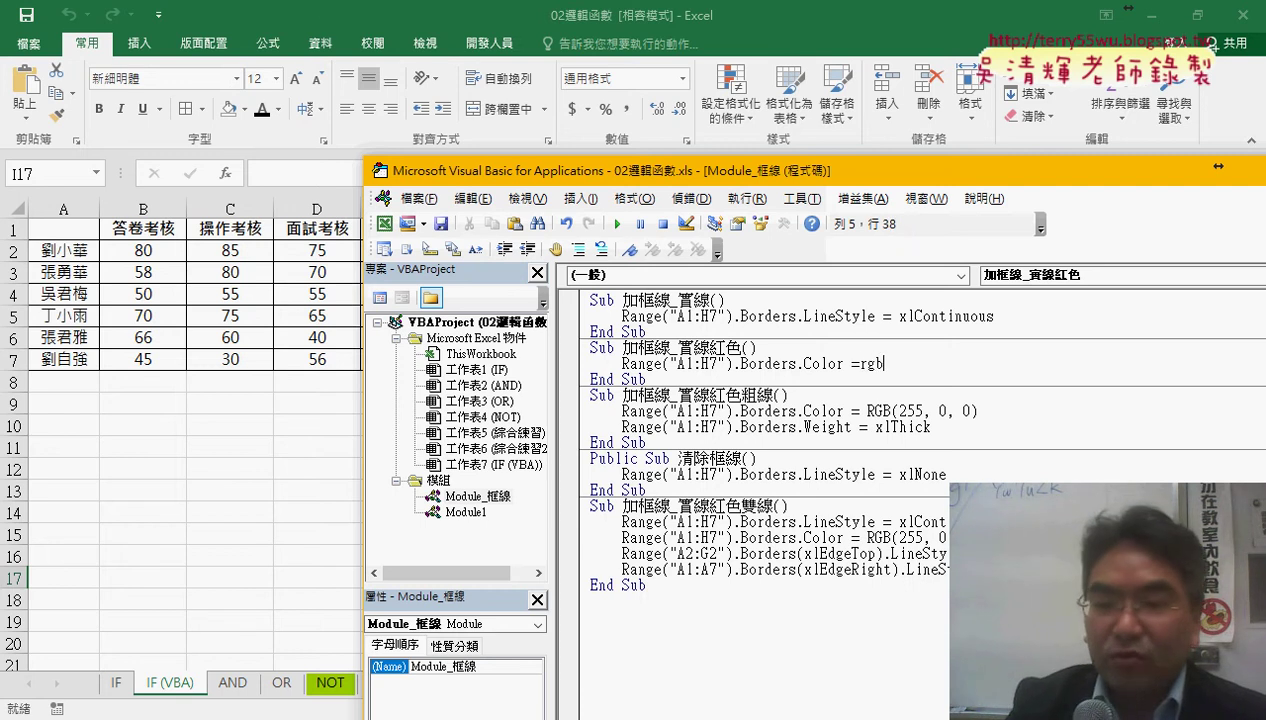
type("(")
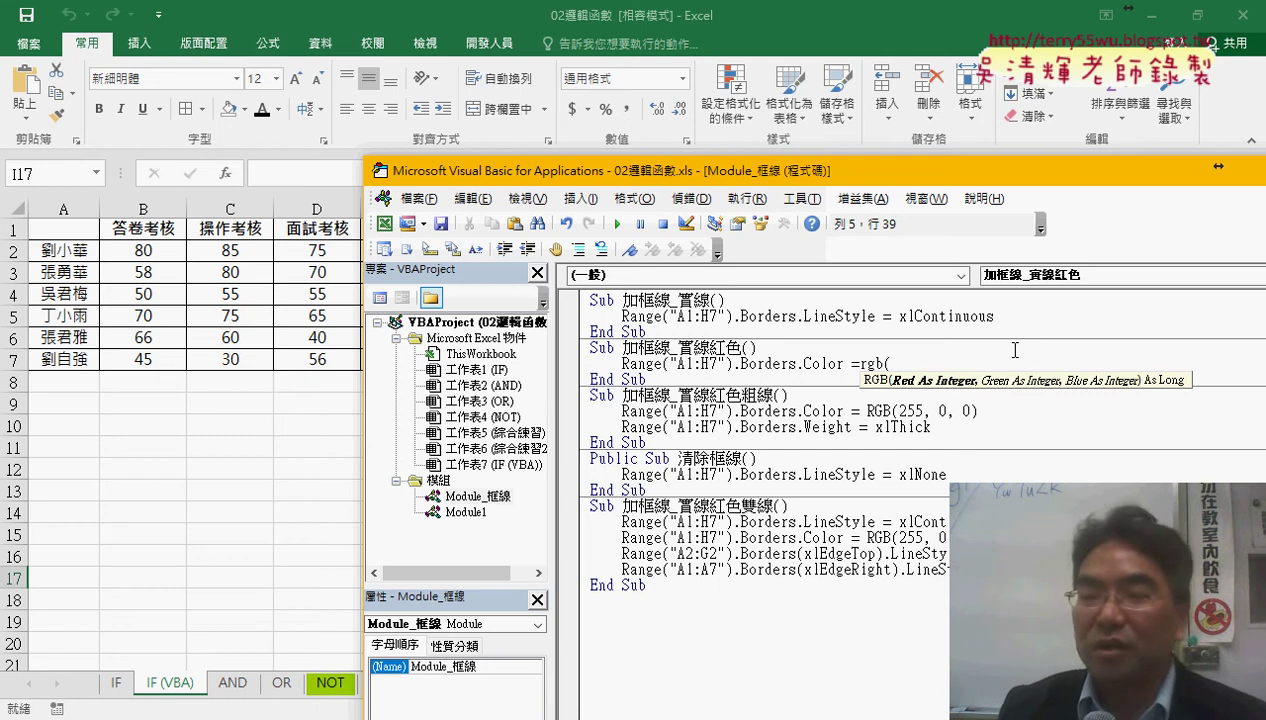
type("255,0")
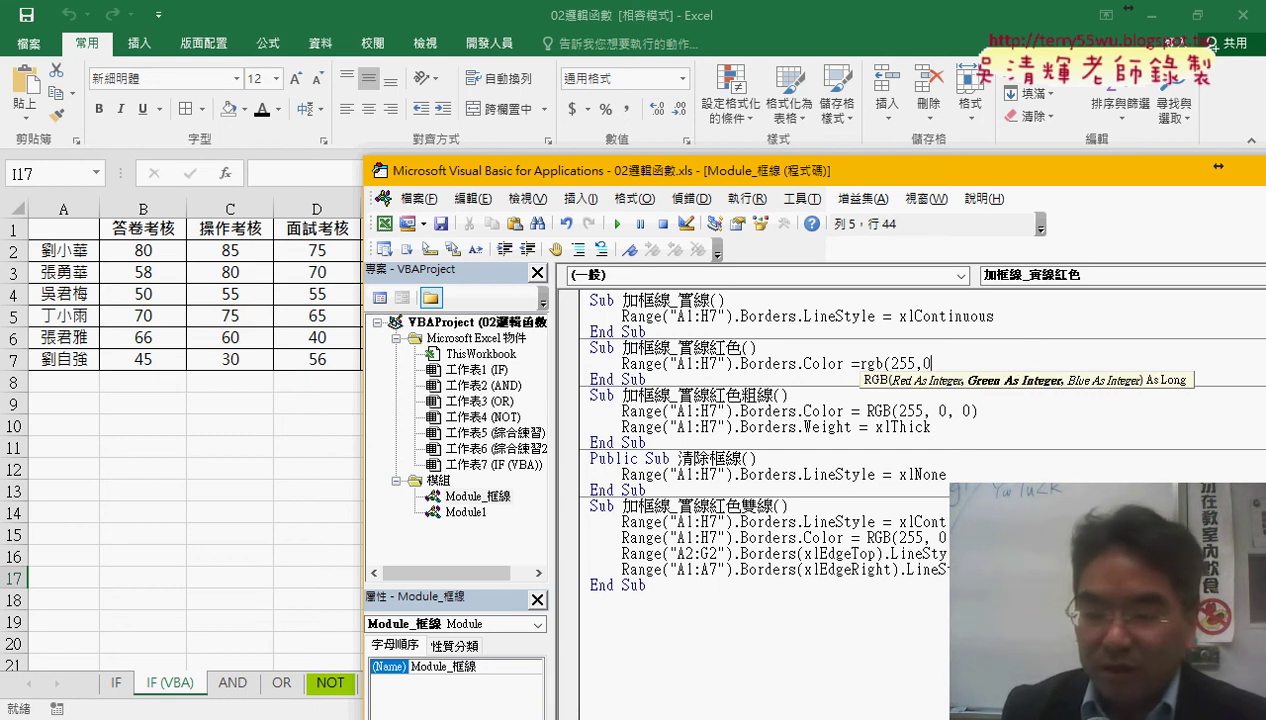
type(",0)")
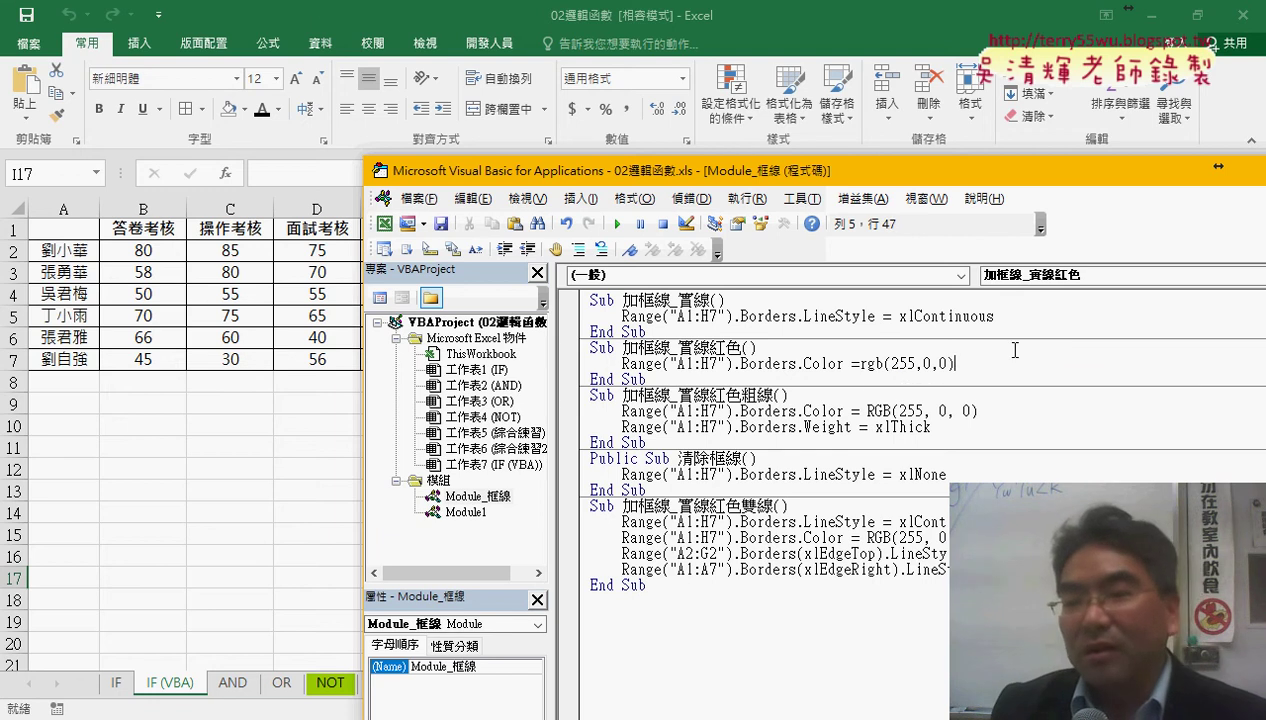
left_click(1013, 459)
left_click(919, 366)
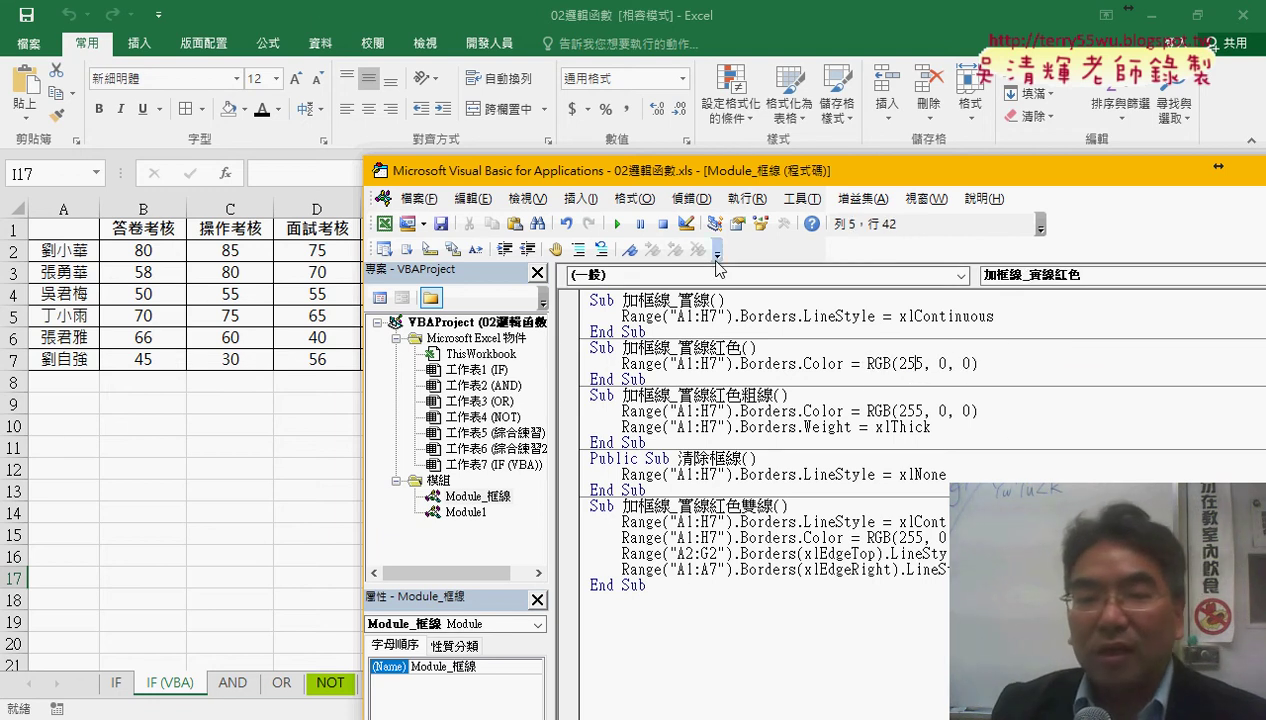
left_click(617, 223)
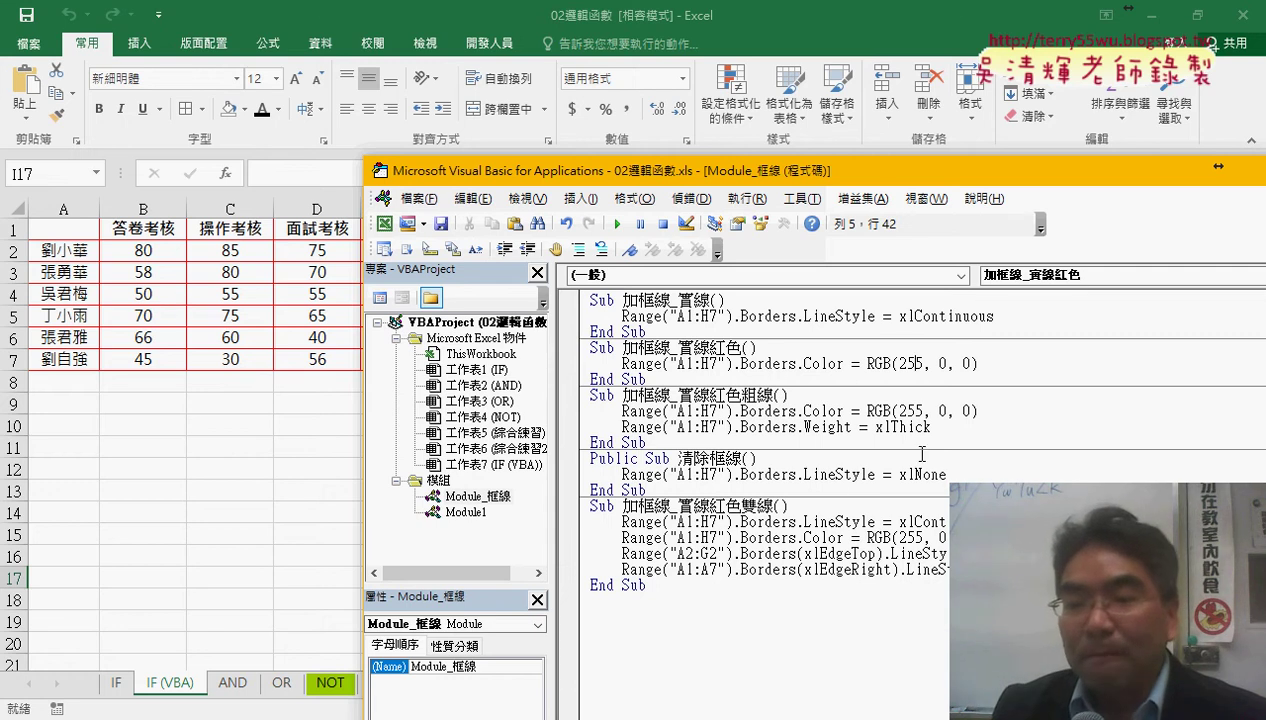
Step: Run 加框線_實線紅色粗線 for thick red A1:H7 borders, then select its weight setting
left_click_drag(771, 411, 844, 411)
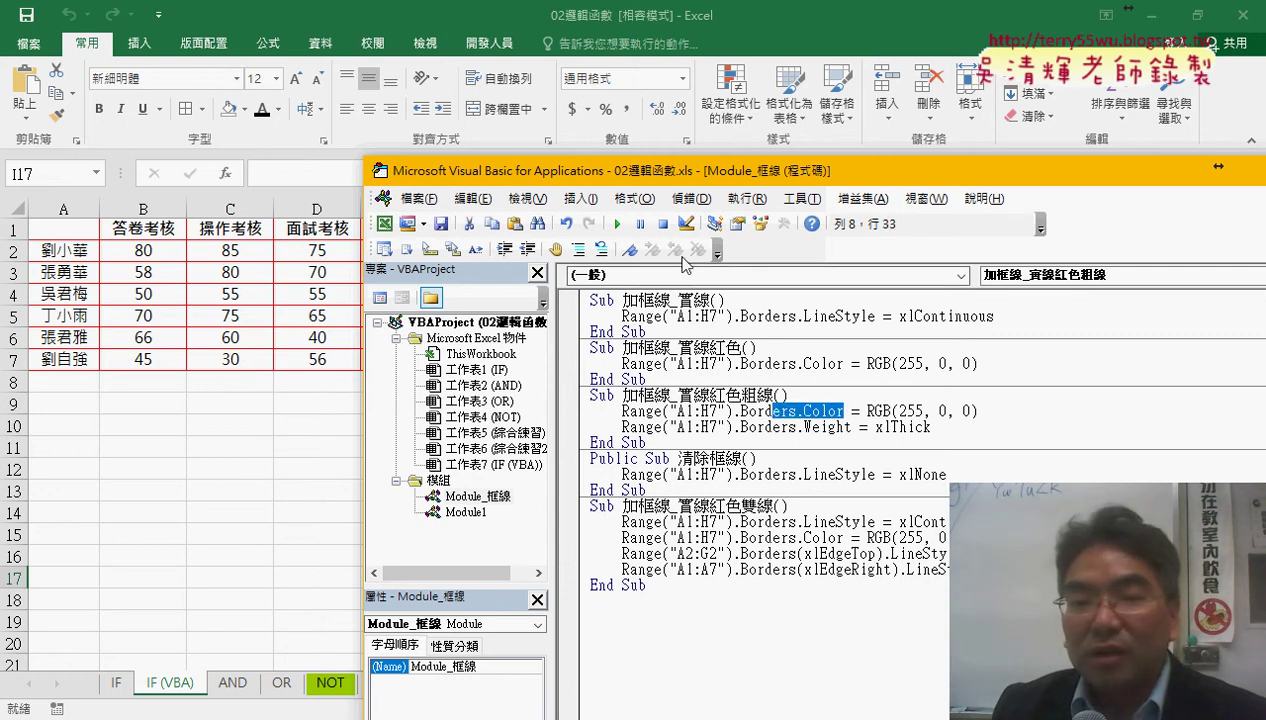
left_click(617, 223)
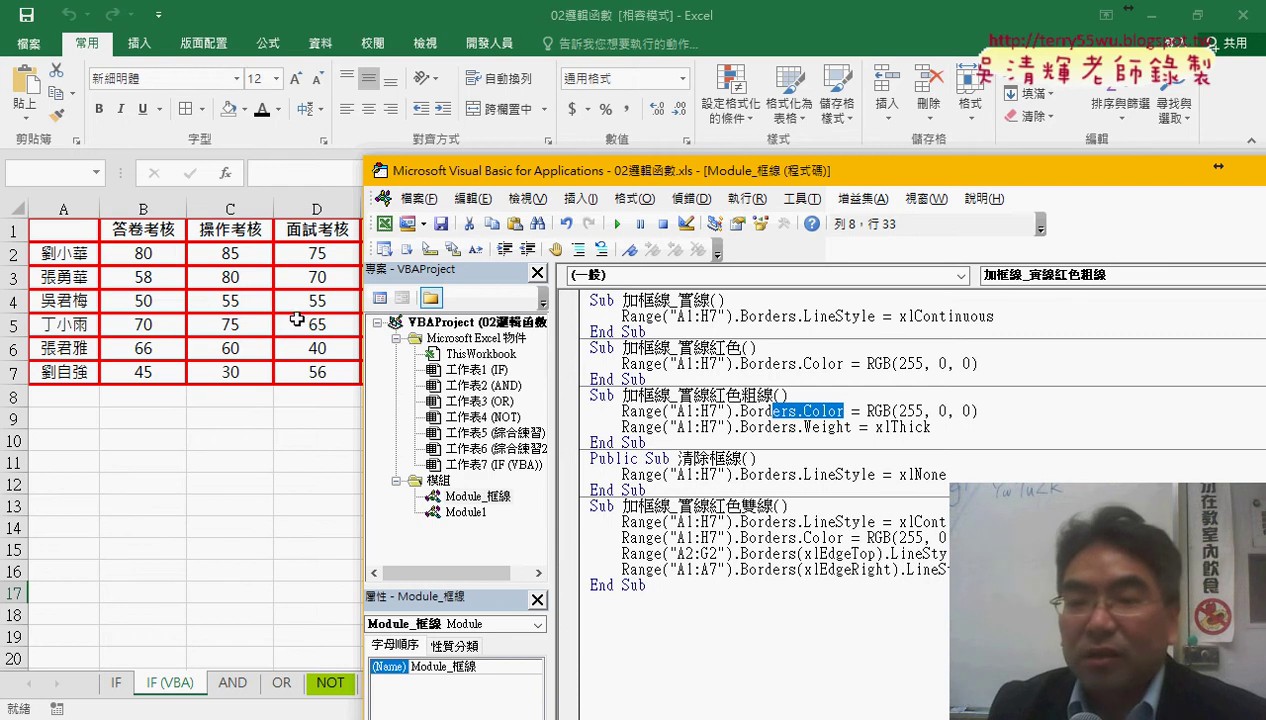
left_click_drag(935, 427, 797, 427)
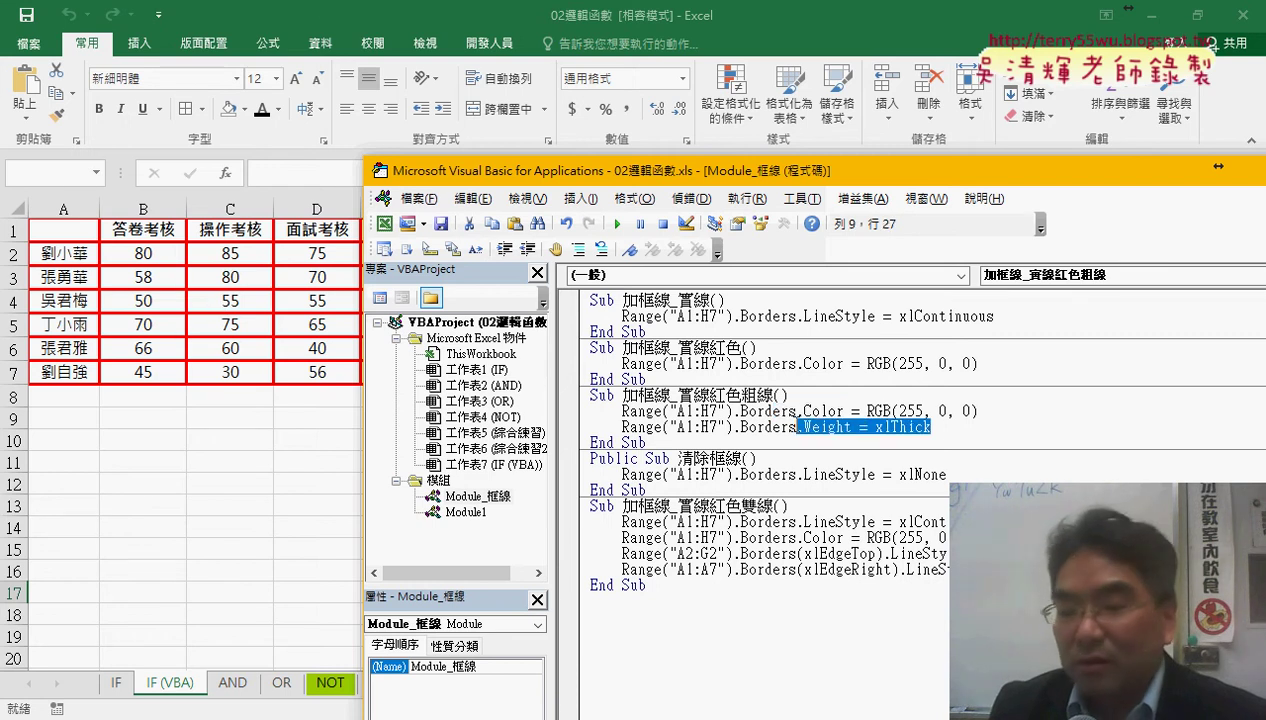
Step: Change the thick red macro's second line to Range("A1:H7").Borders.Weight= so it awaits a weight value
type(".")
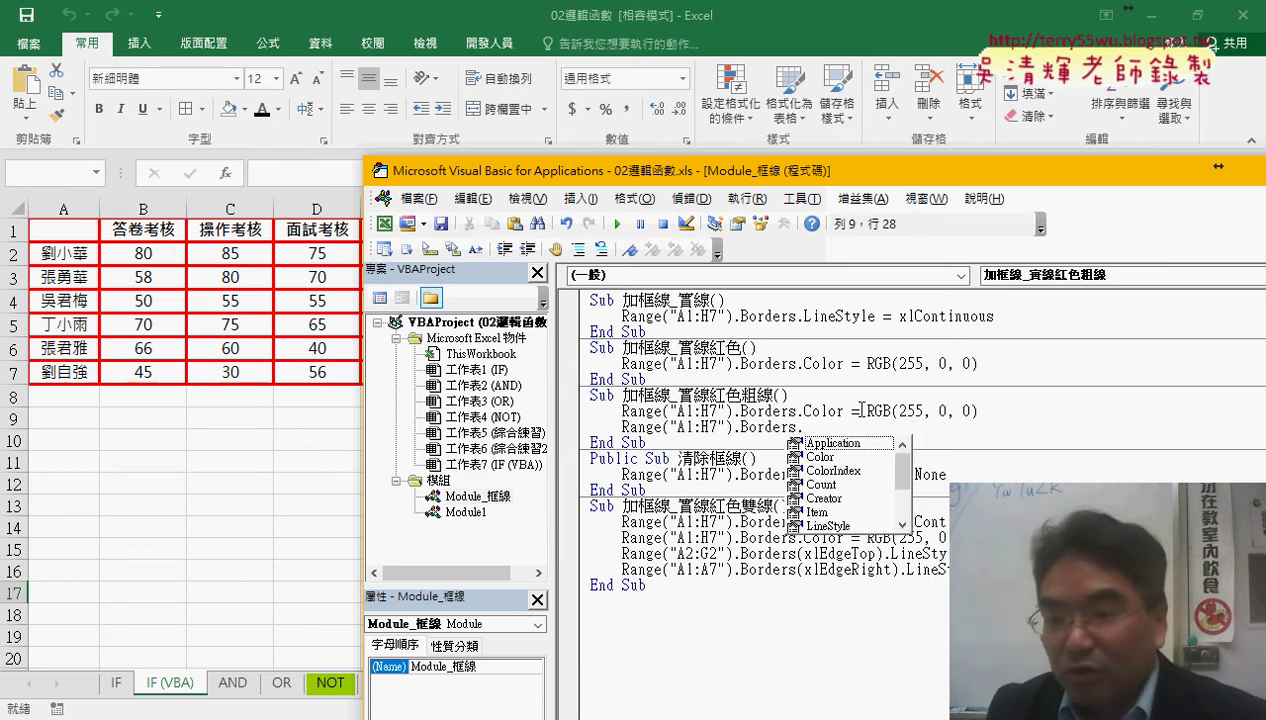
scroll(904, 510, "down", 2)
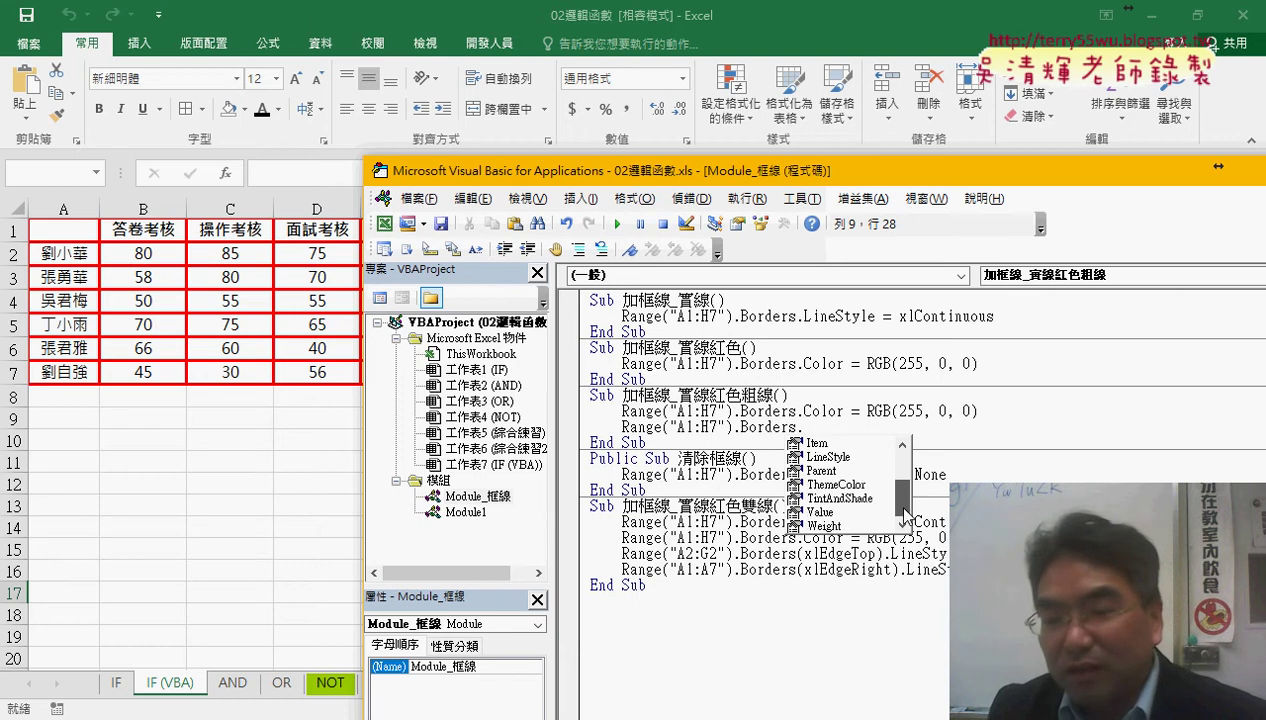
scroll(906, 516, "up", 1)
scroll(906, 516, "up", 2)
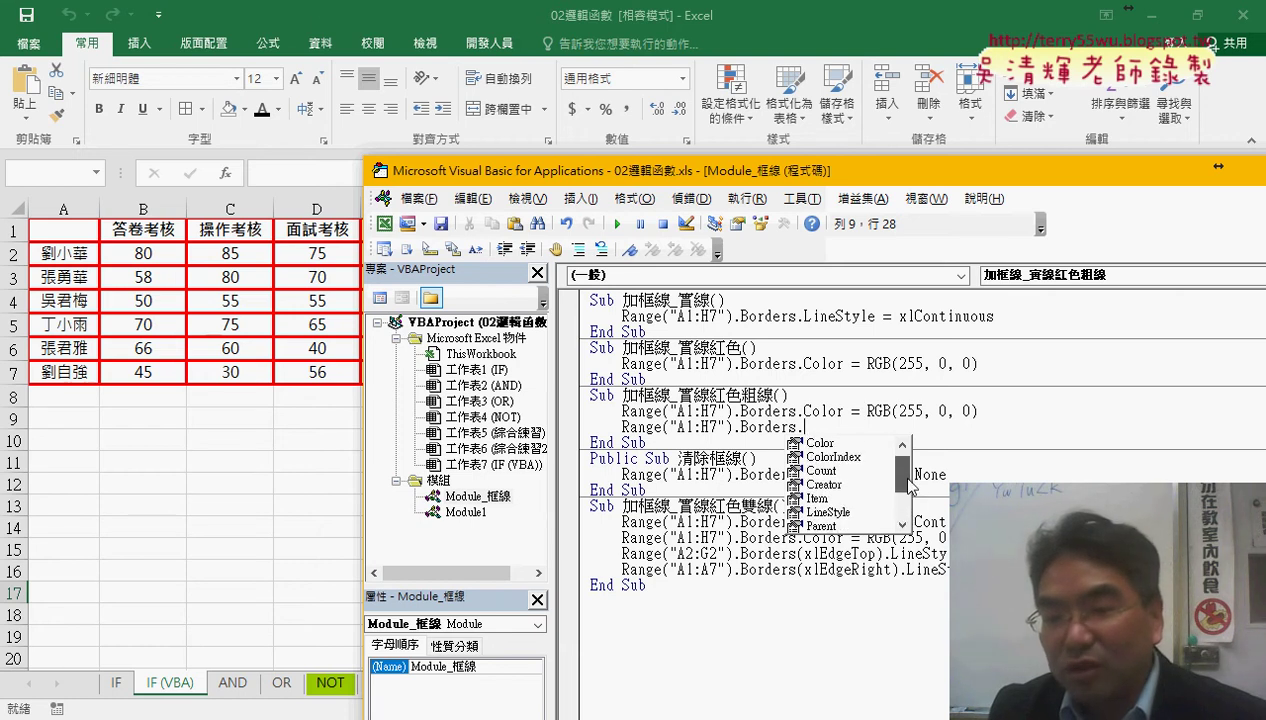
scroll(906, 516, "up", 2)
scroll(908, 518, "down", 5)
left_click(815, 526)
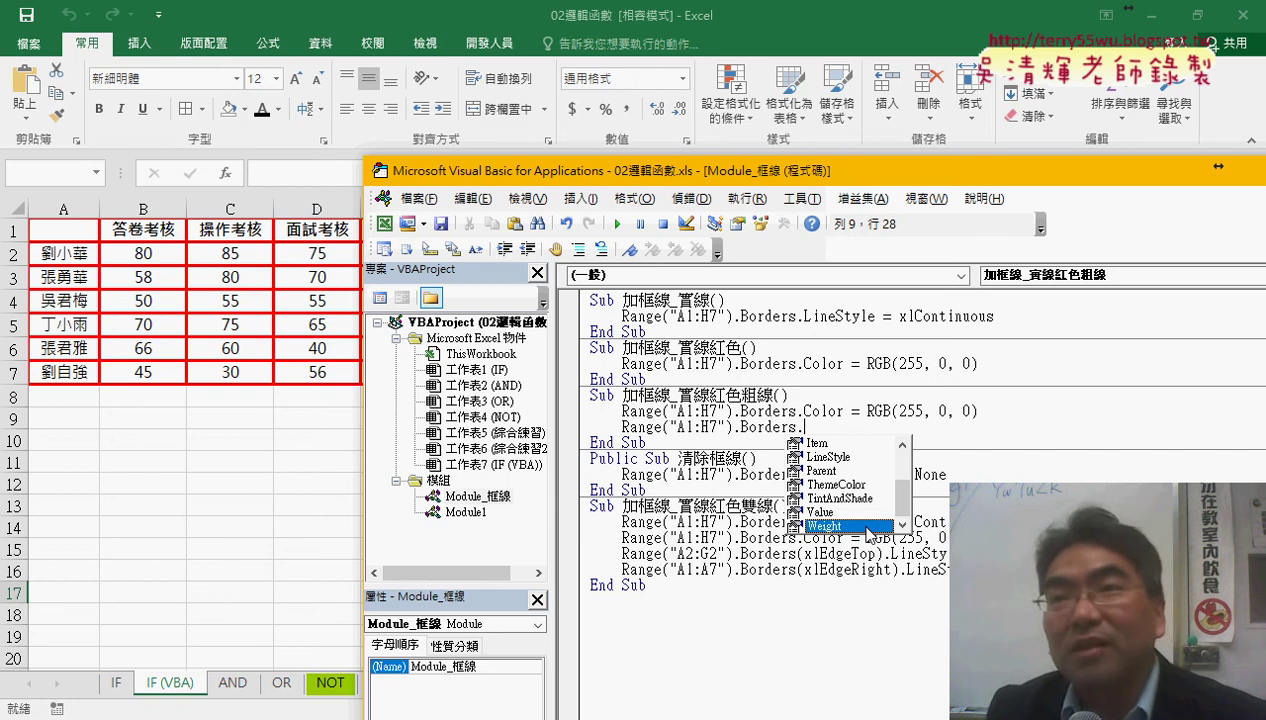
double_click(864, 526)
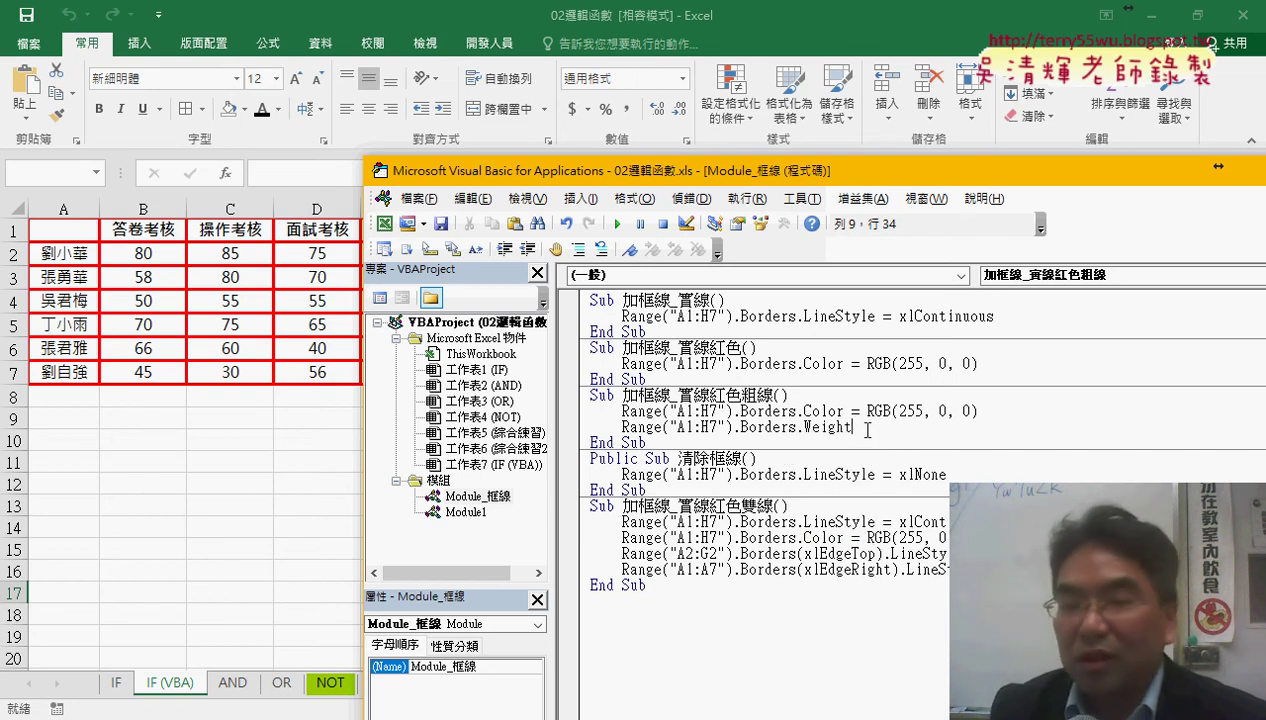
type("=")
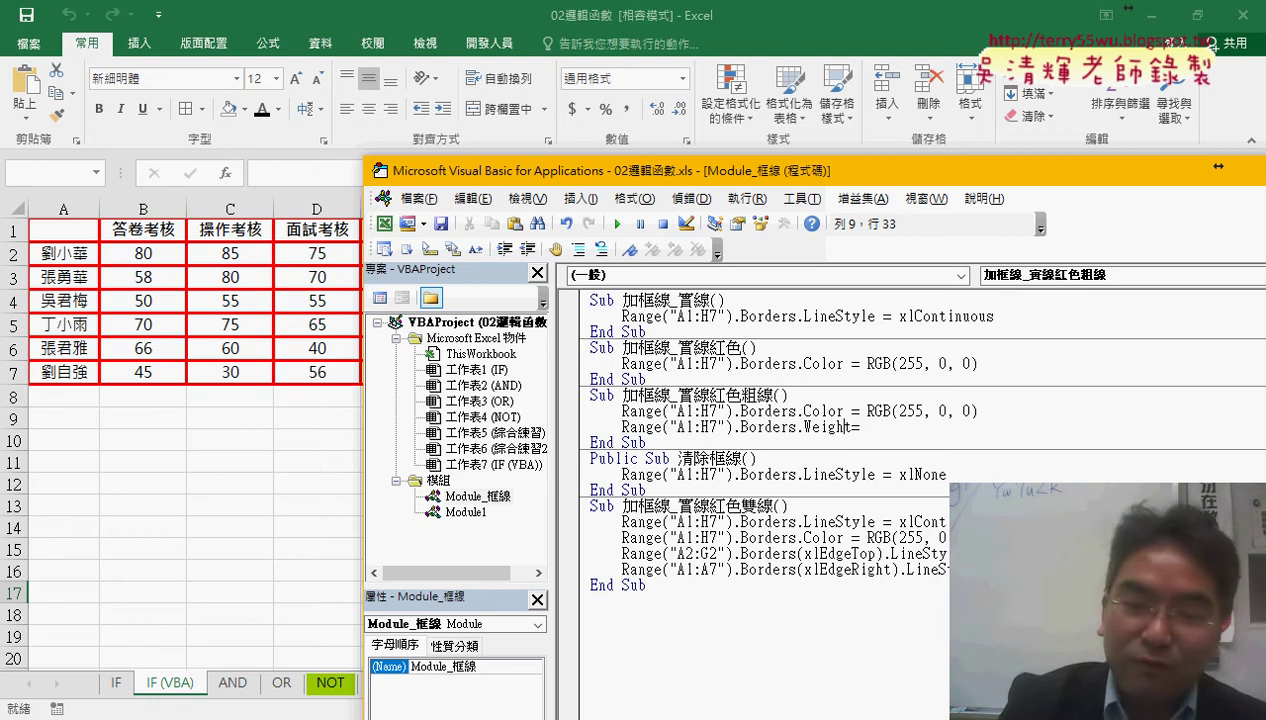
Step: Look up the XlBorderWeight constants in Microsoft Docs to confirm xlThick (4) is the widest weight
key("F1")
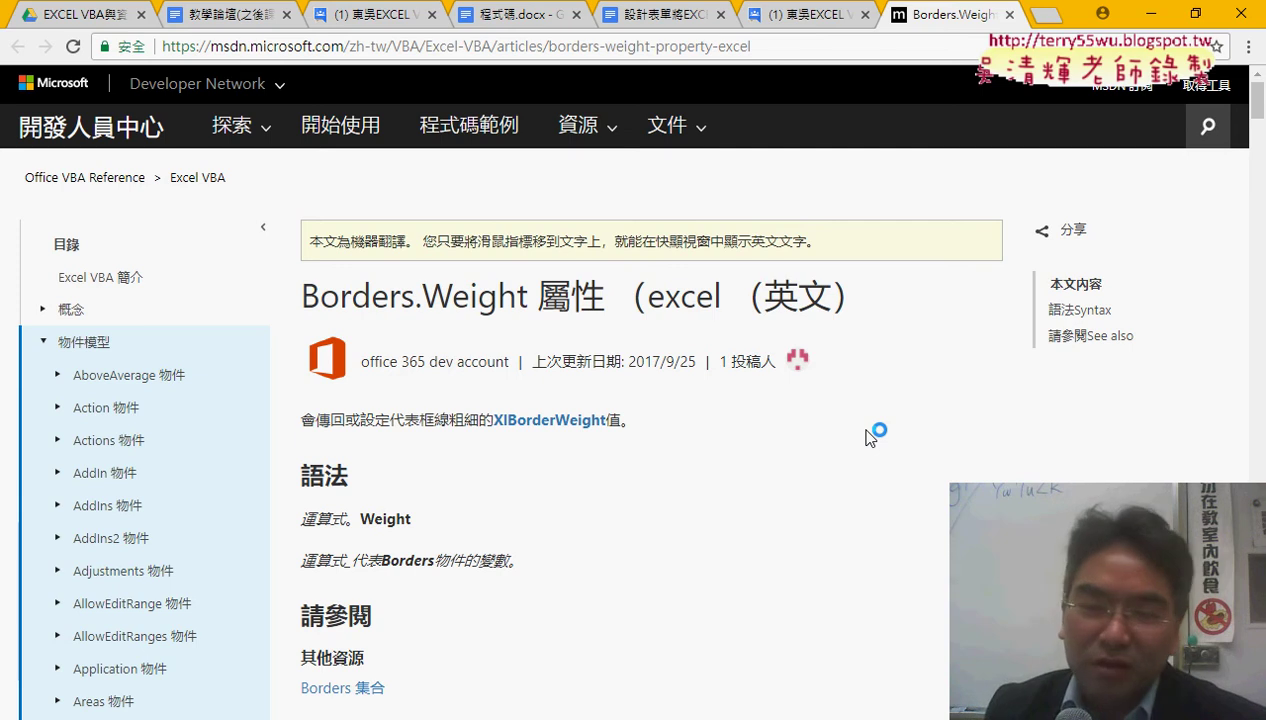
scroll(868, 437, "down", 2)
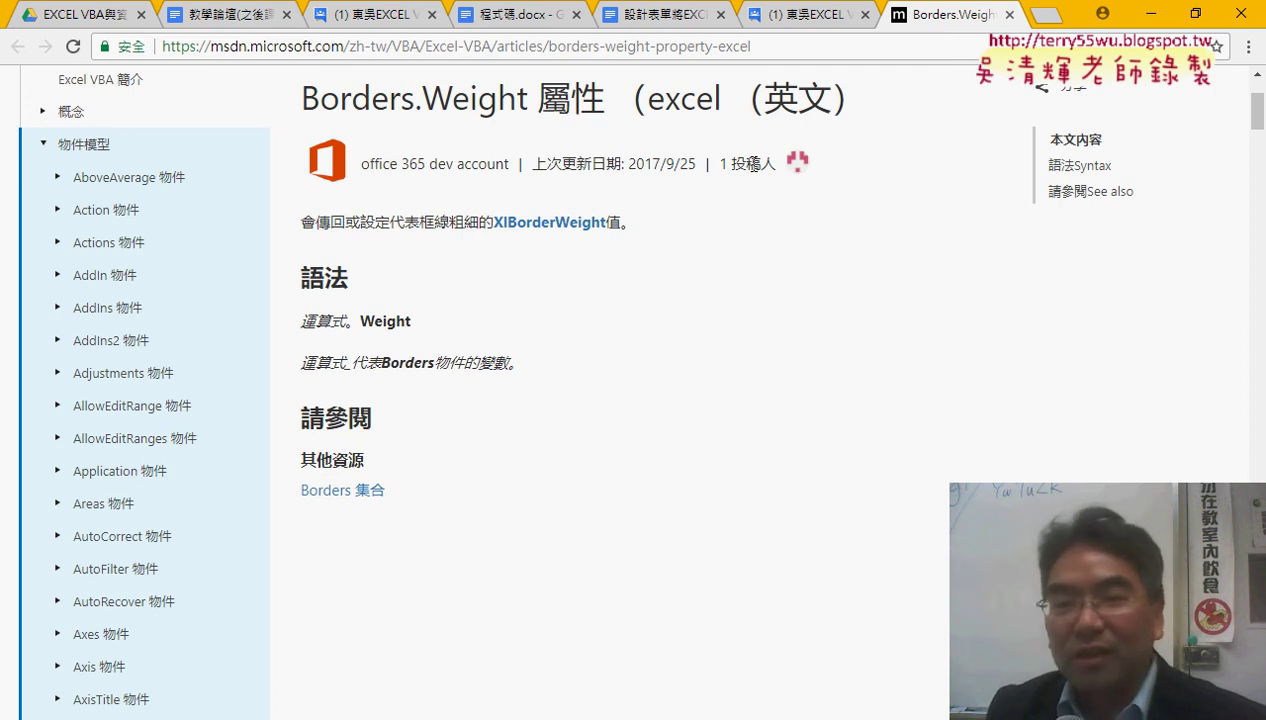
mouse_move(577, 231)
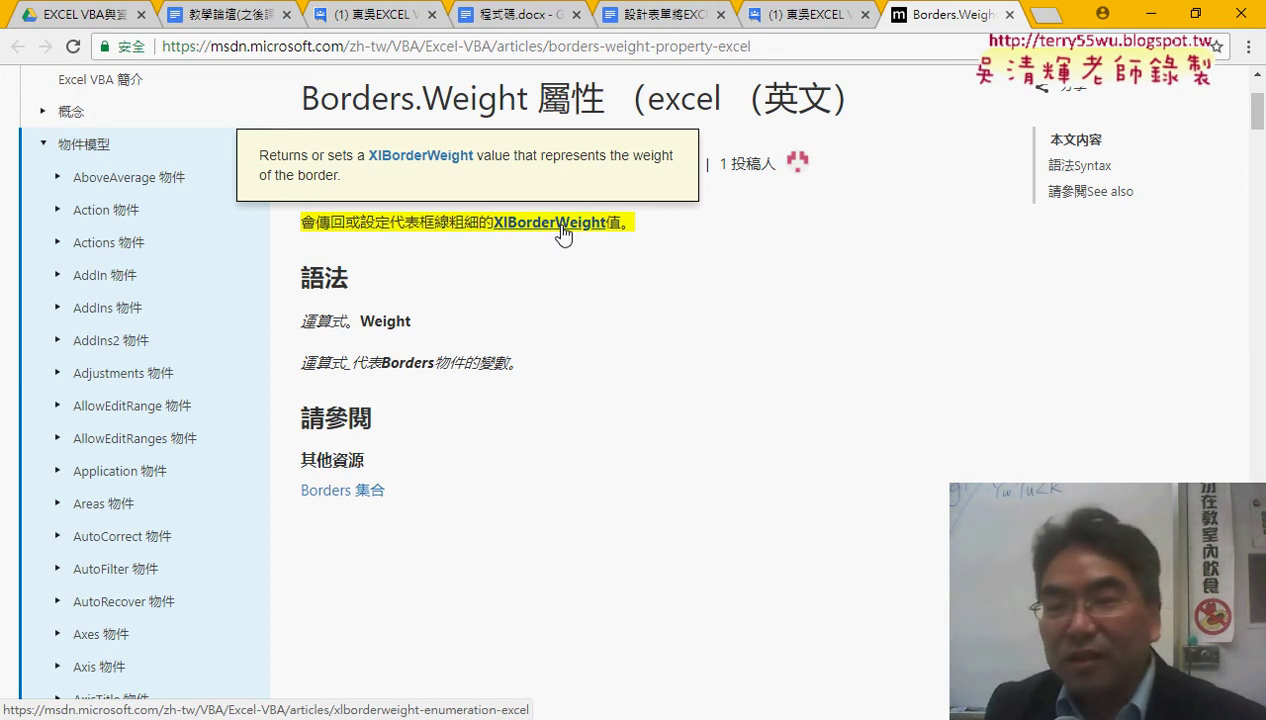
left_click(563, 233)
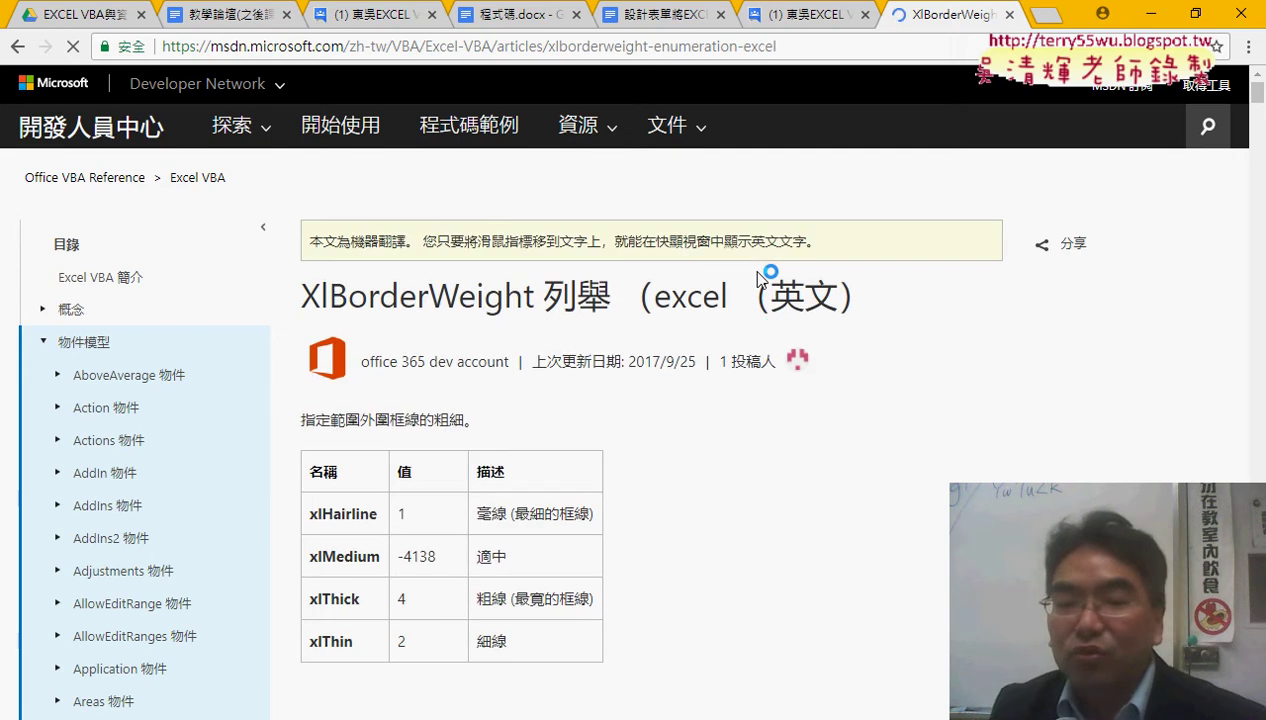
scroll(729, 458, "down", 2)
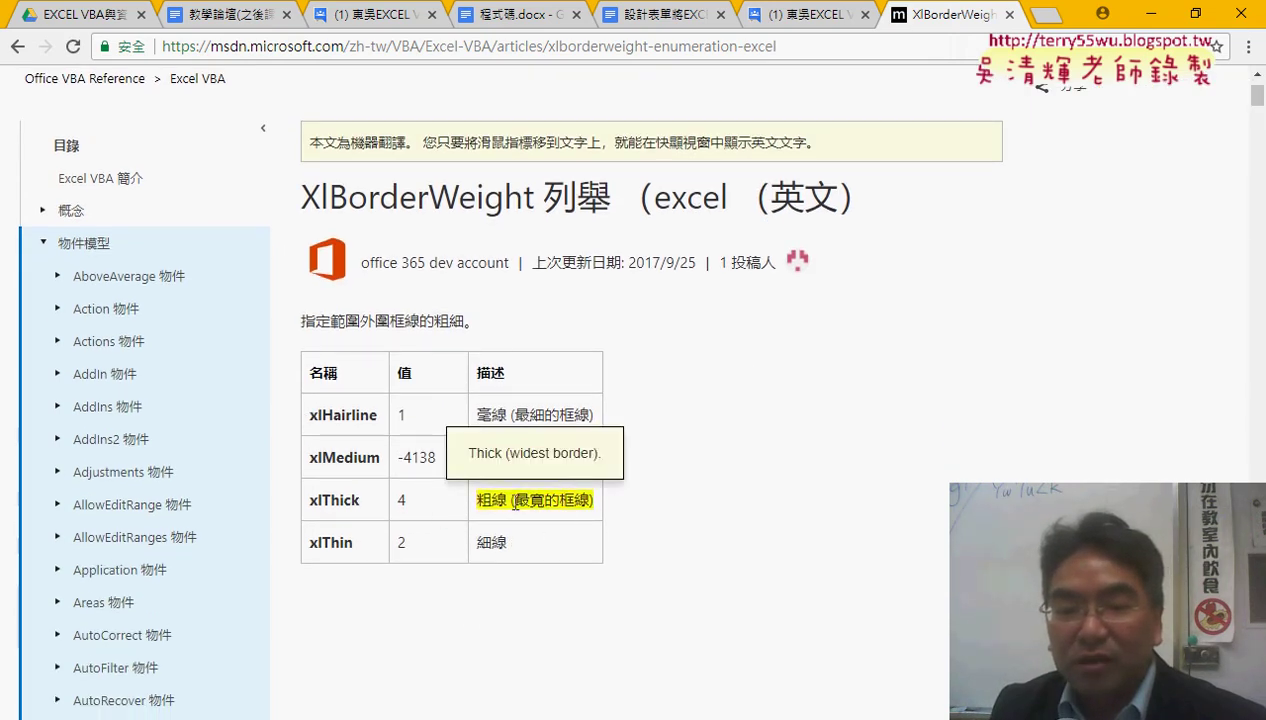
left_click_drag(365, 503, 308, 500)
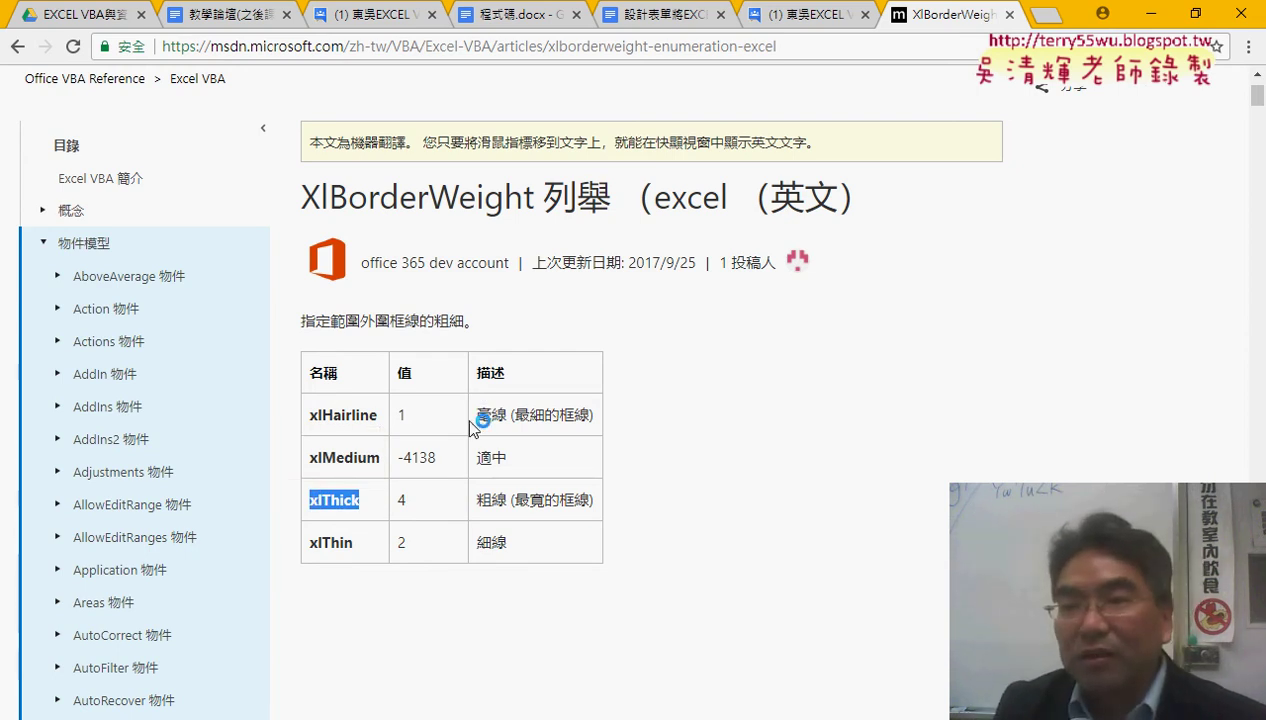
left_click(1148, 13)
Step: Complete the thick red macro's line as Borders.Weight = xlThick
left_click(1148, 13)
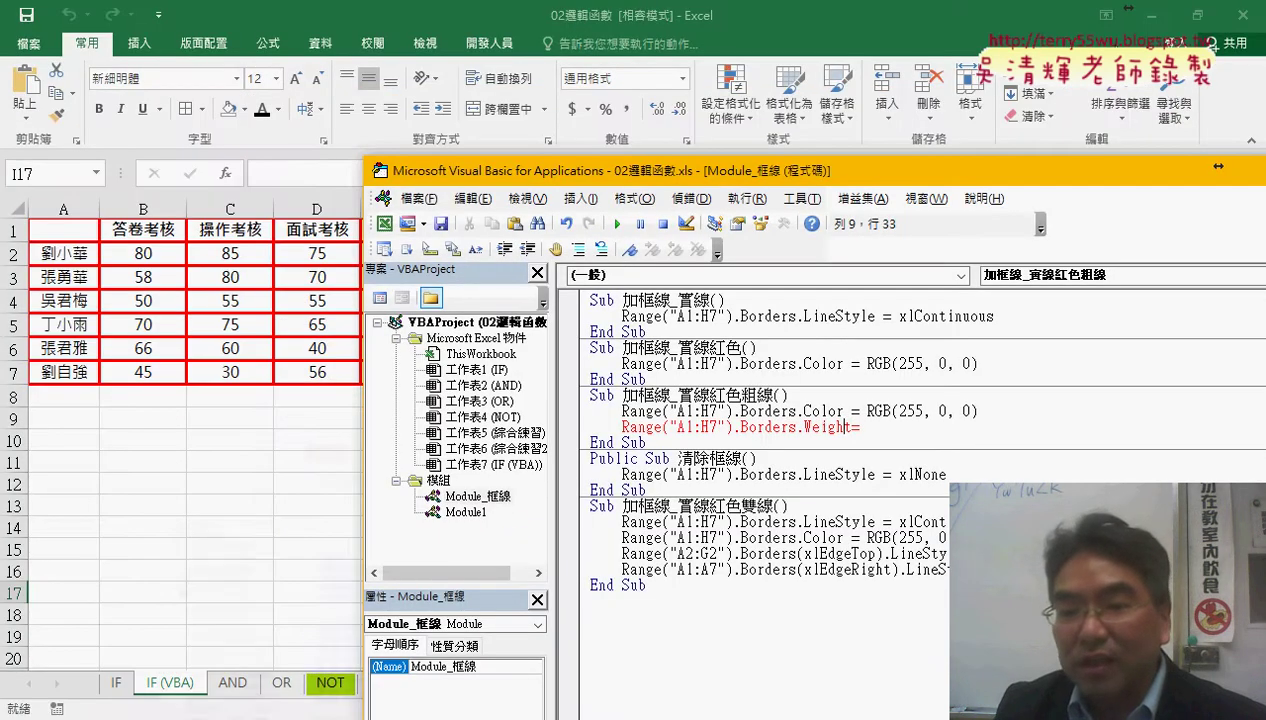
left_click(896, 425)
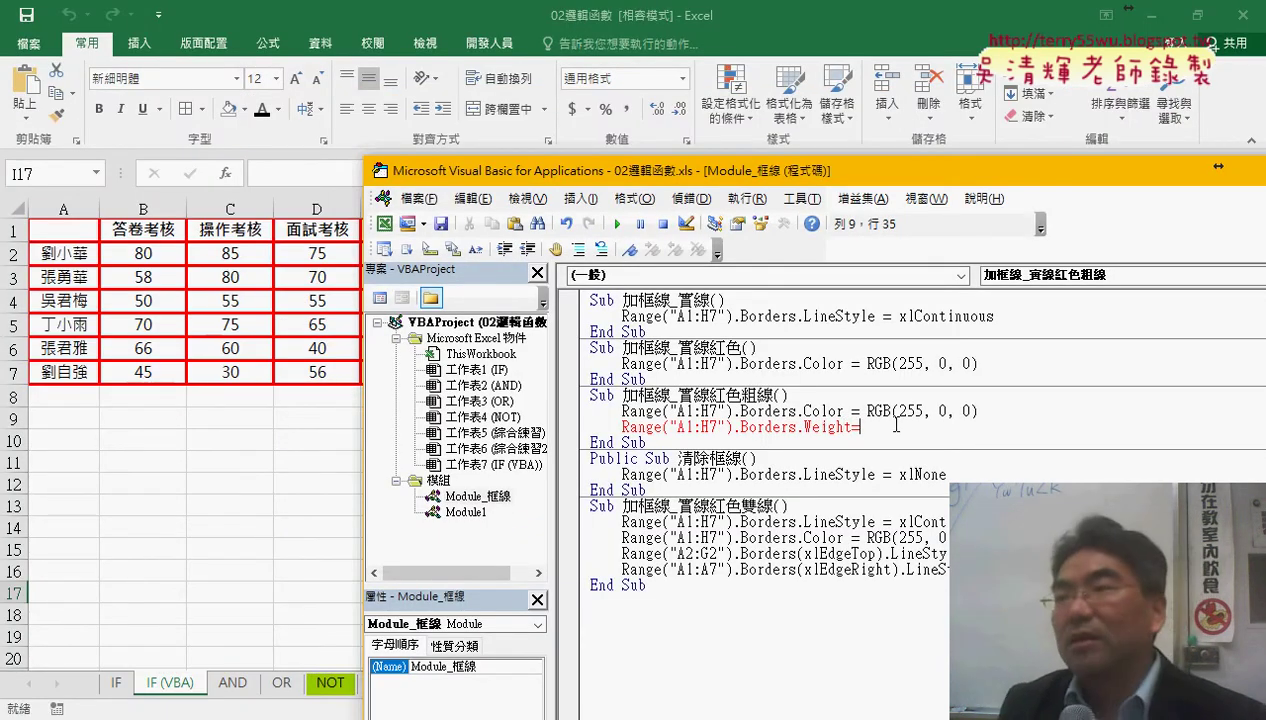
type("xlThick")
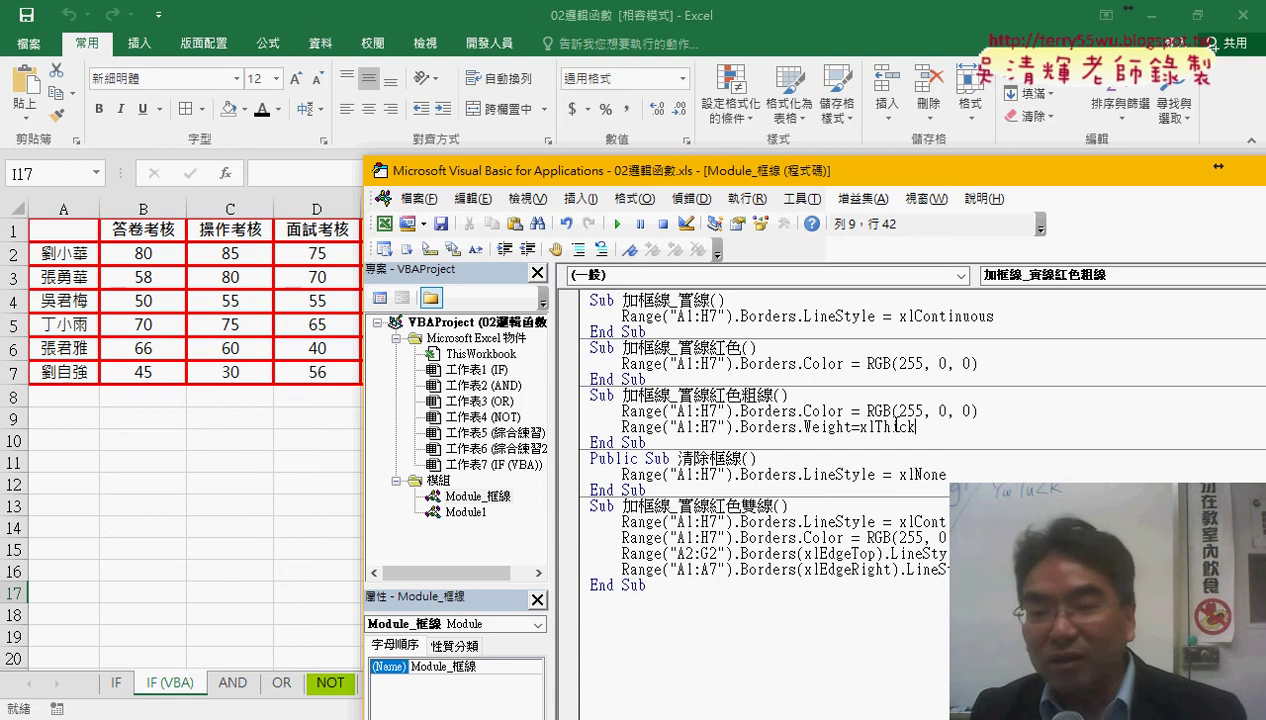
left_click_drag(935, 427, 687, 427)
left_click(687, 427)
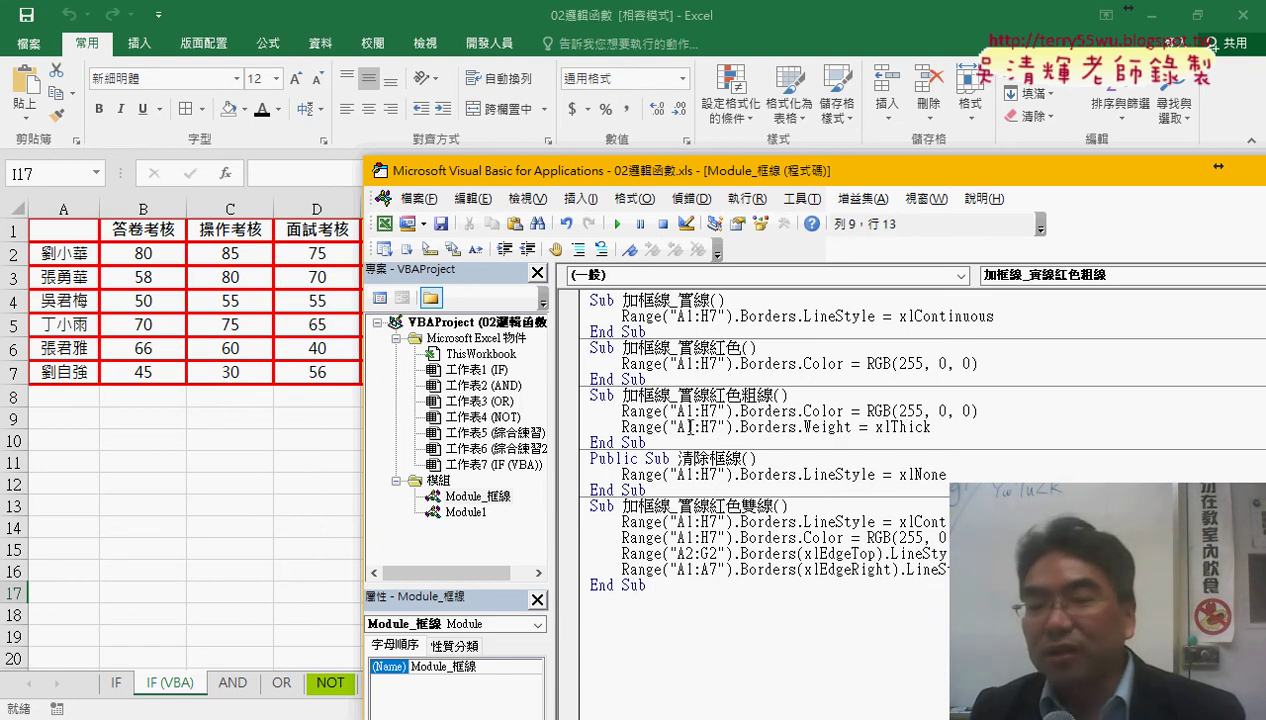
Step: Rewrite 清除框線's line as Borders.LineStyle = xlNone, fixing its typo, and run it to strip the borders
left_click(838, 475)
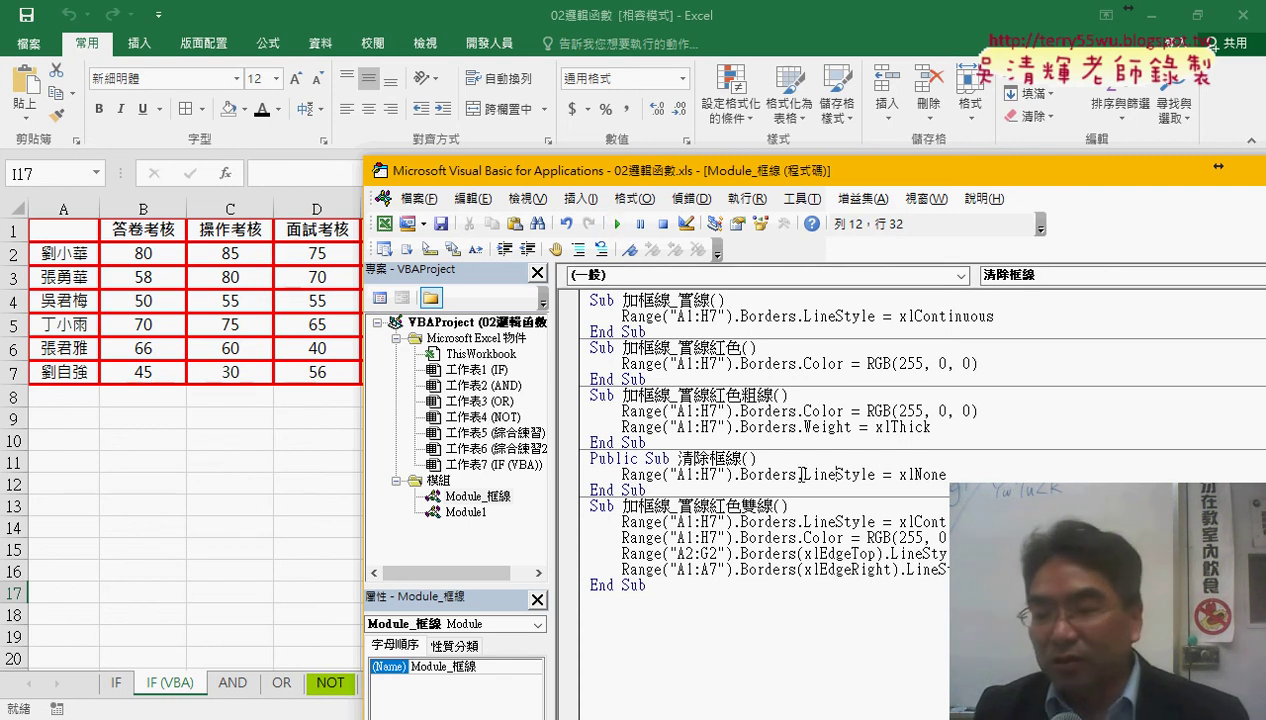
left_click_drag(800, 475, 946, 475)
type(".")
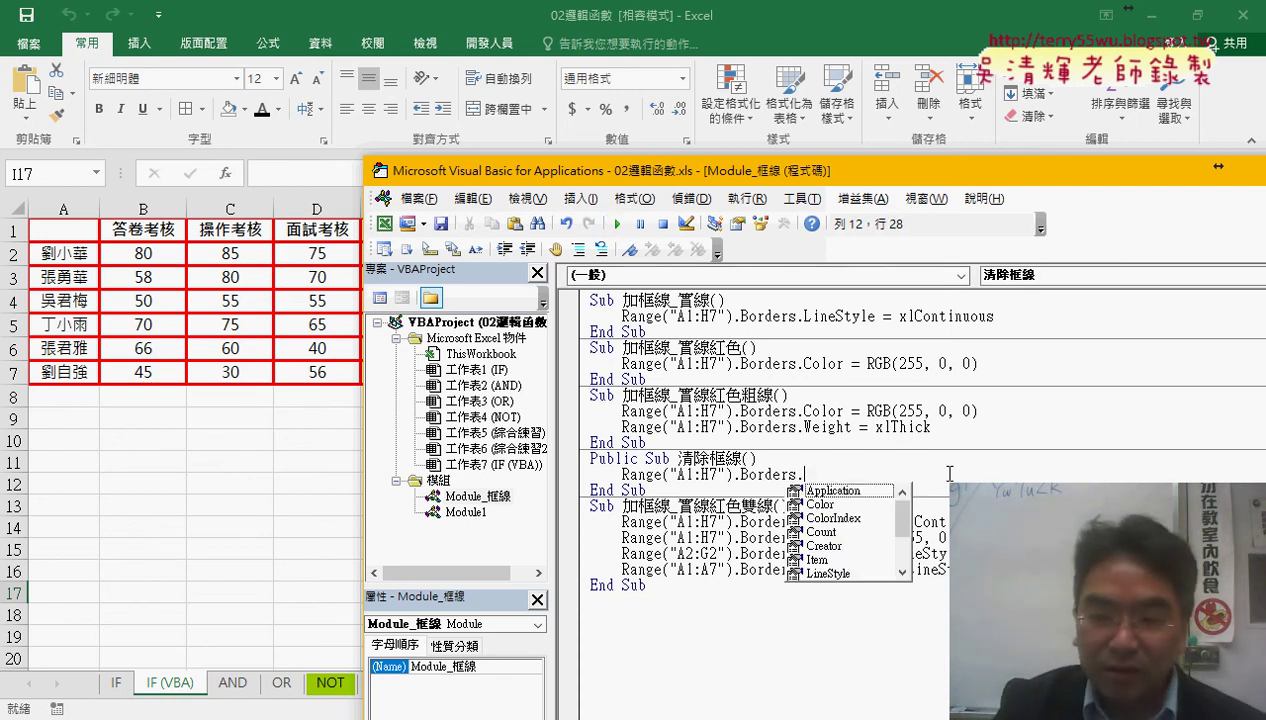
type("LineStyl")
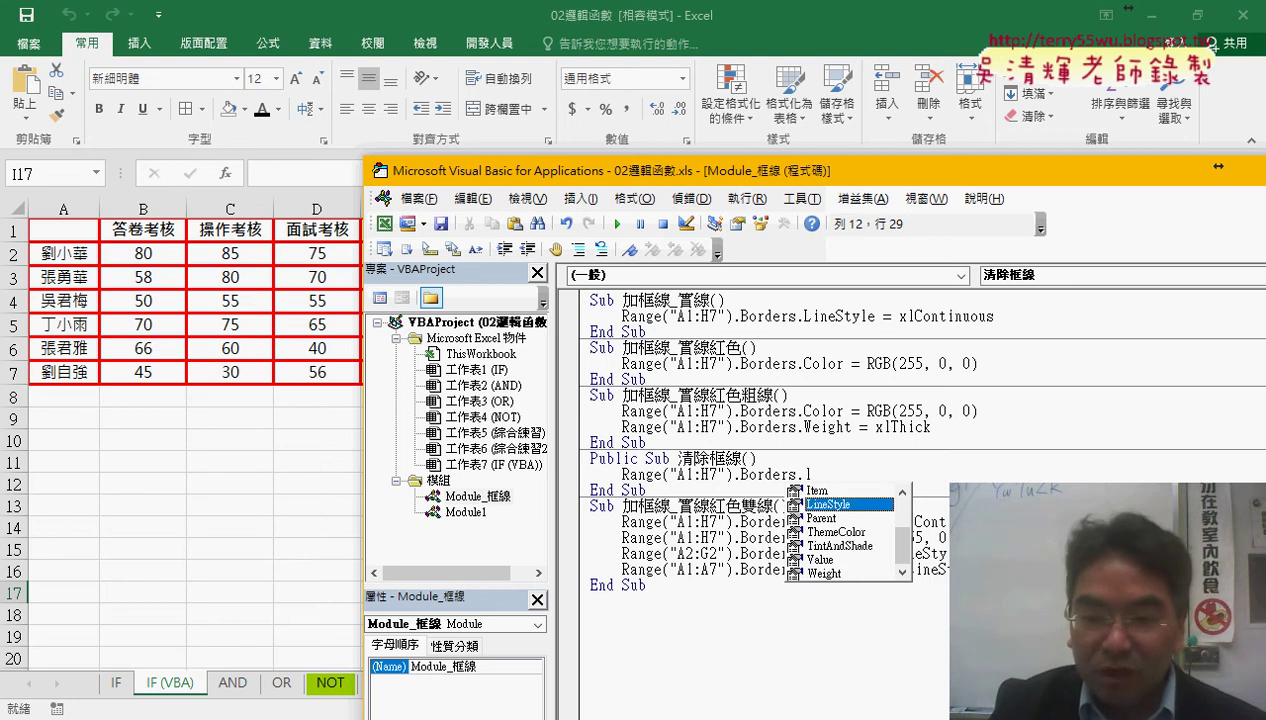
type("e =")
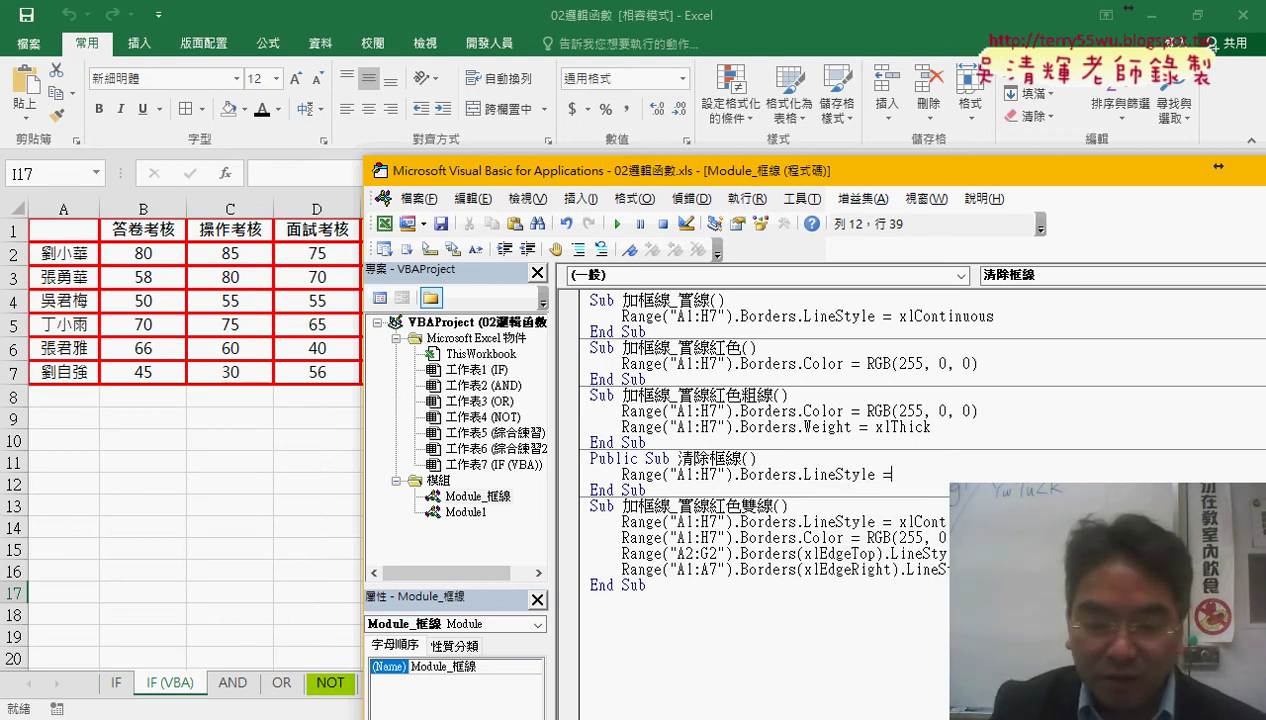
type("xlno")
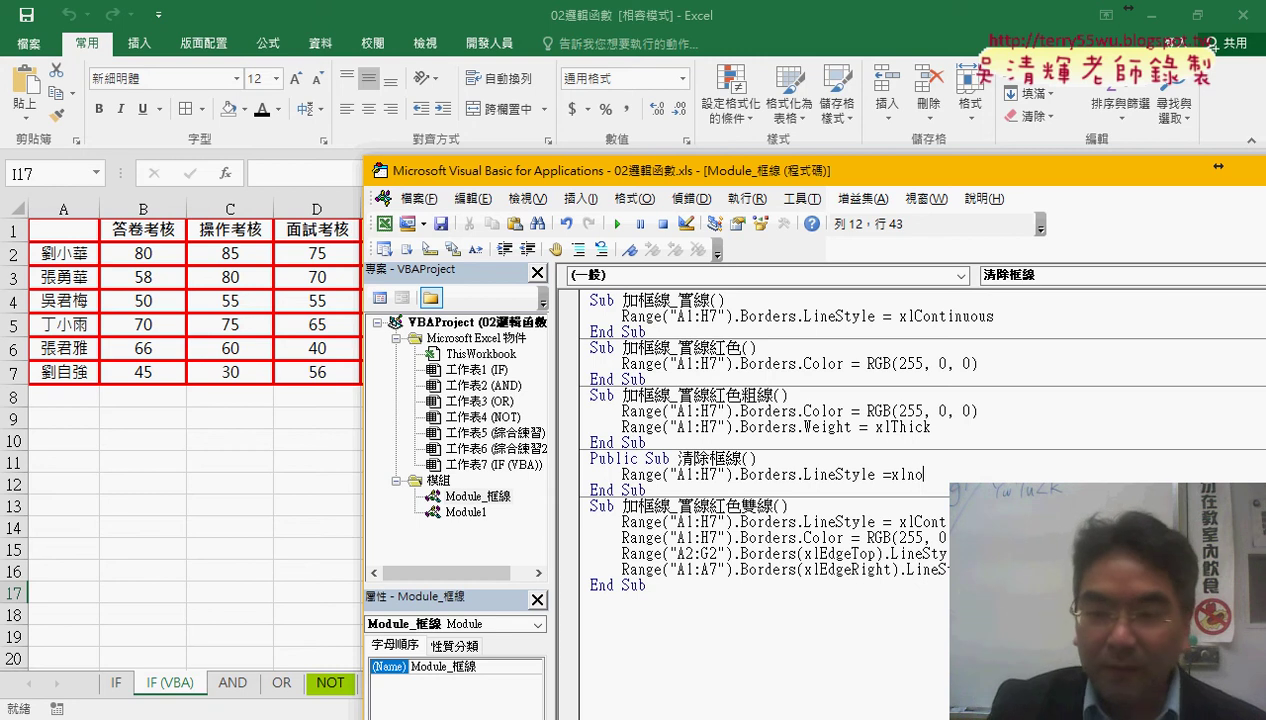
type("e")
left_click(982, 569)
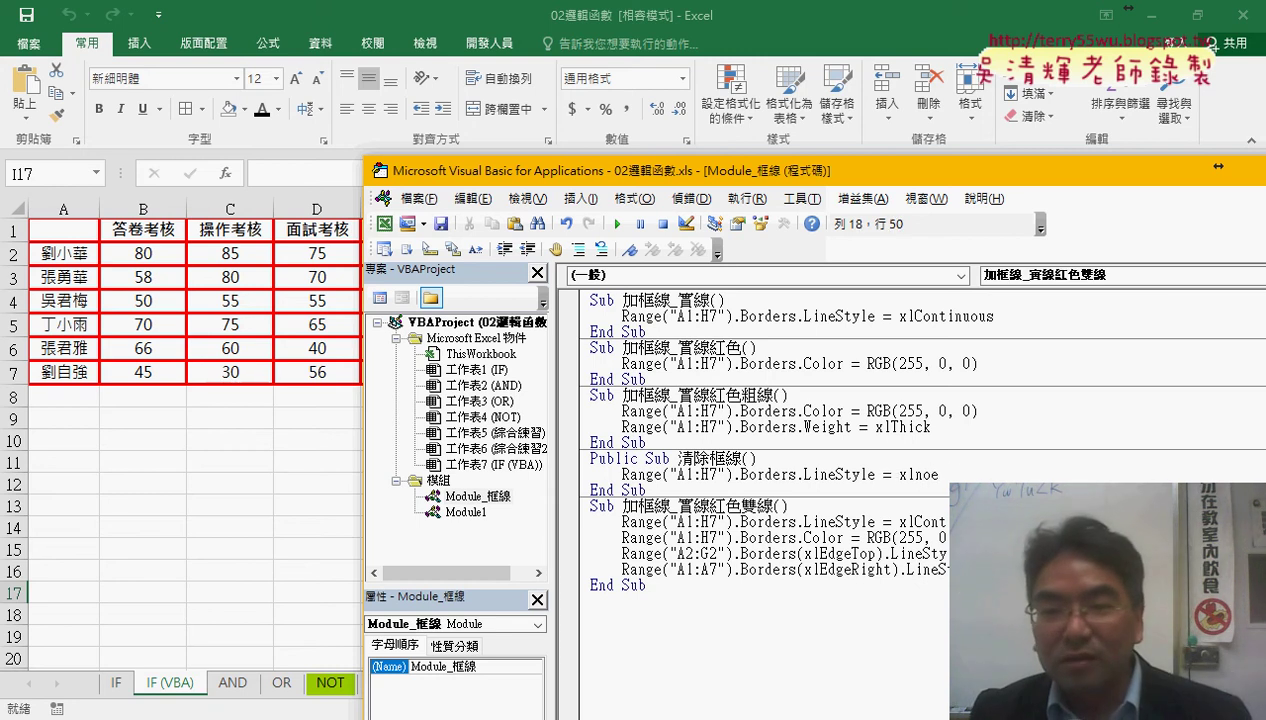
left_click(851, 477)
left_click(620, 224)
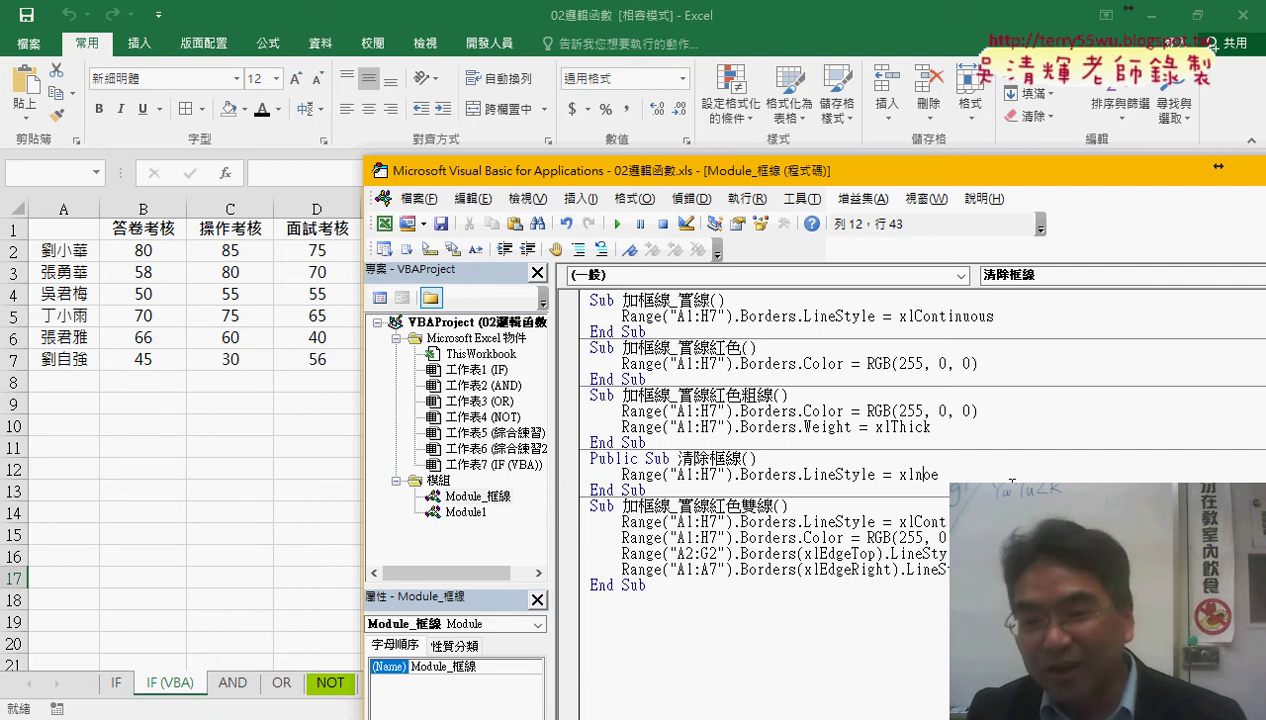
key("Delete")
type("o")
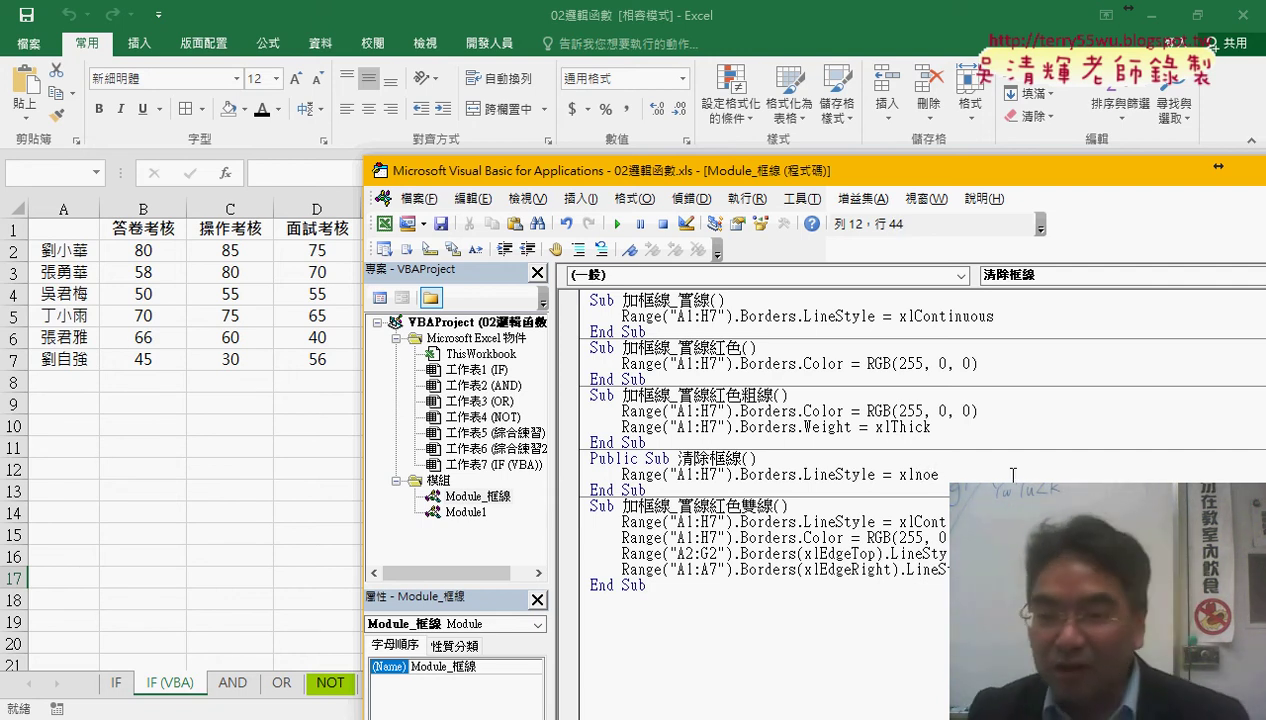
type("n")
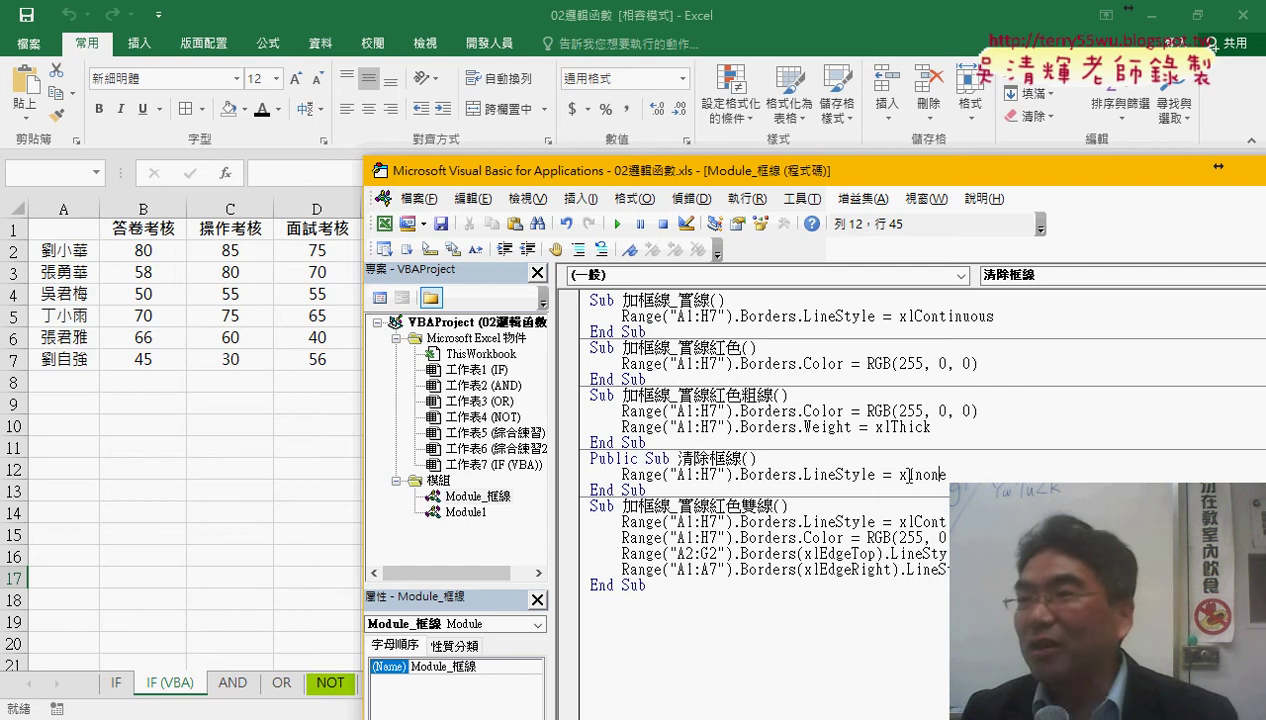
left_click(925, 520)
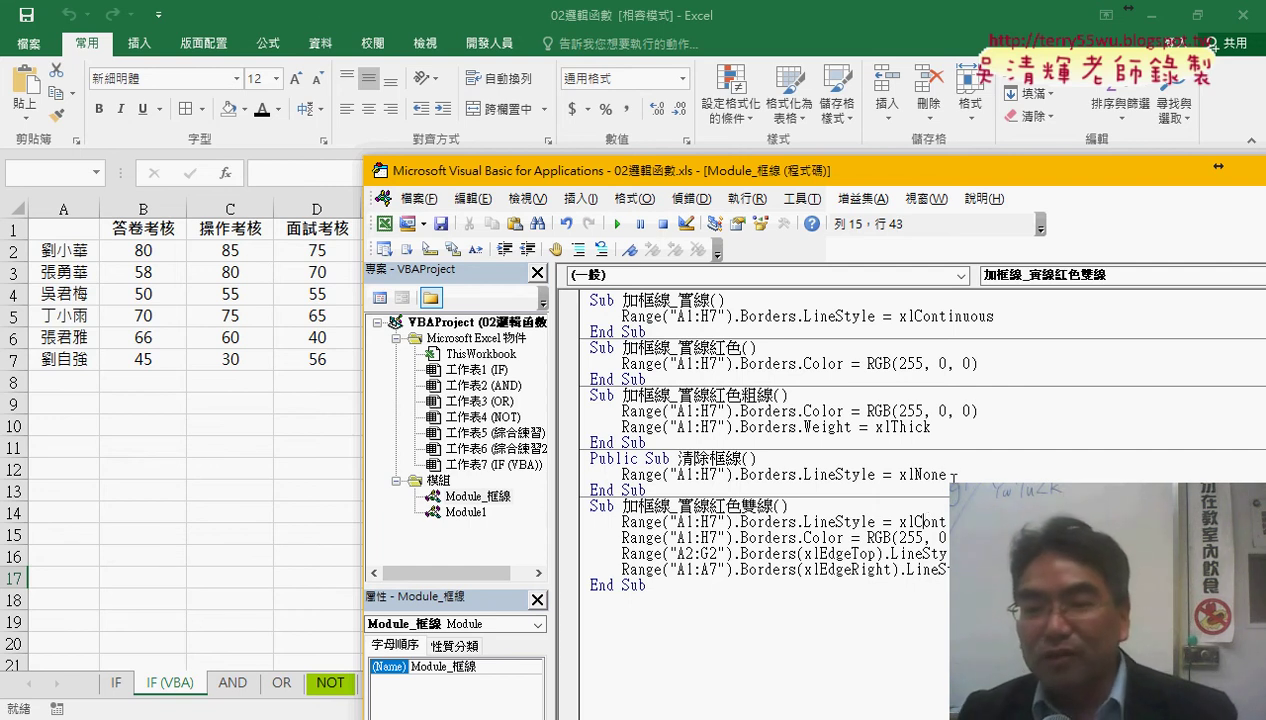
left_click(953, 479)
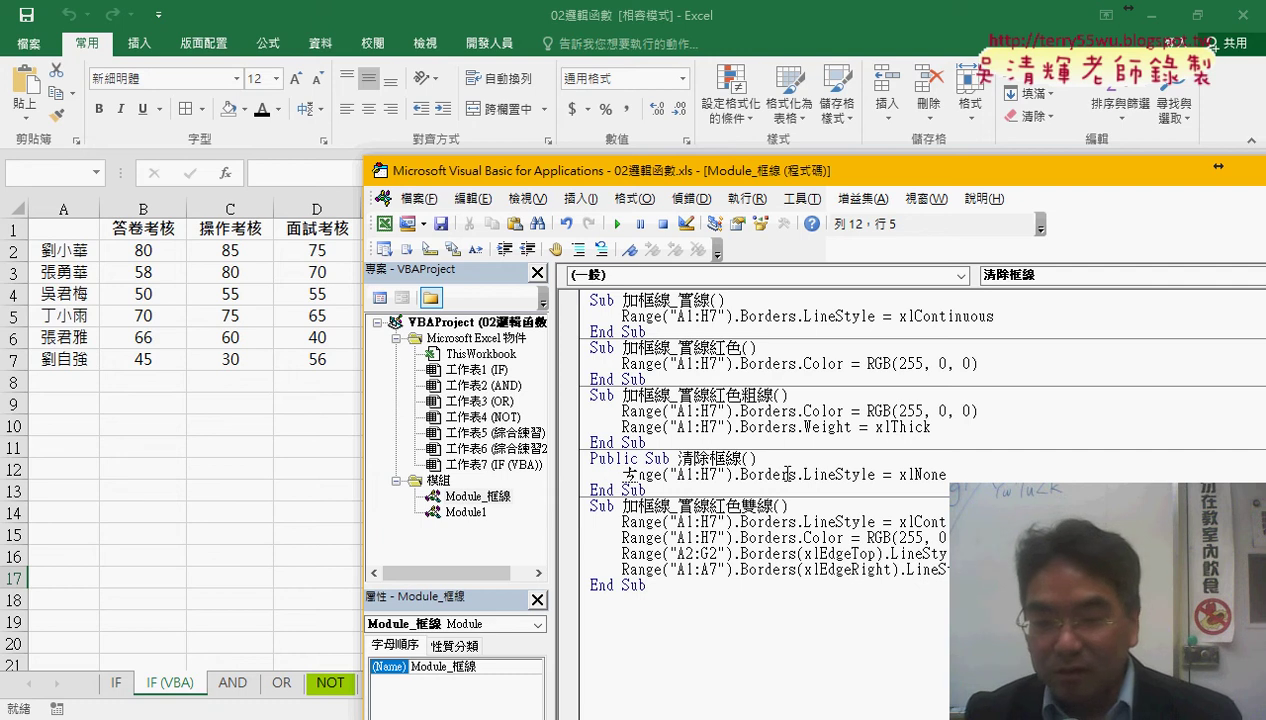
Step: Comment out 清除框線's LineStyle line and add Borders.ColorIndex = xlNone beneath it
type("'")
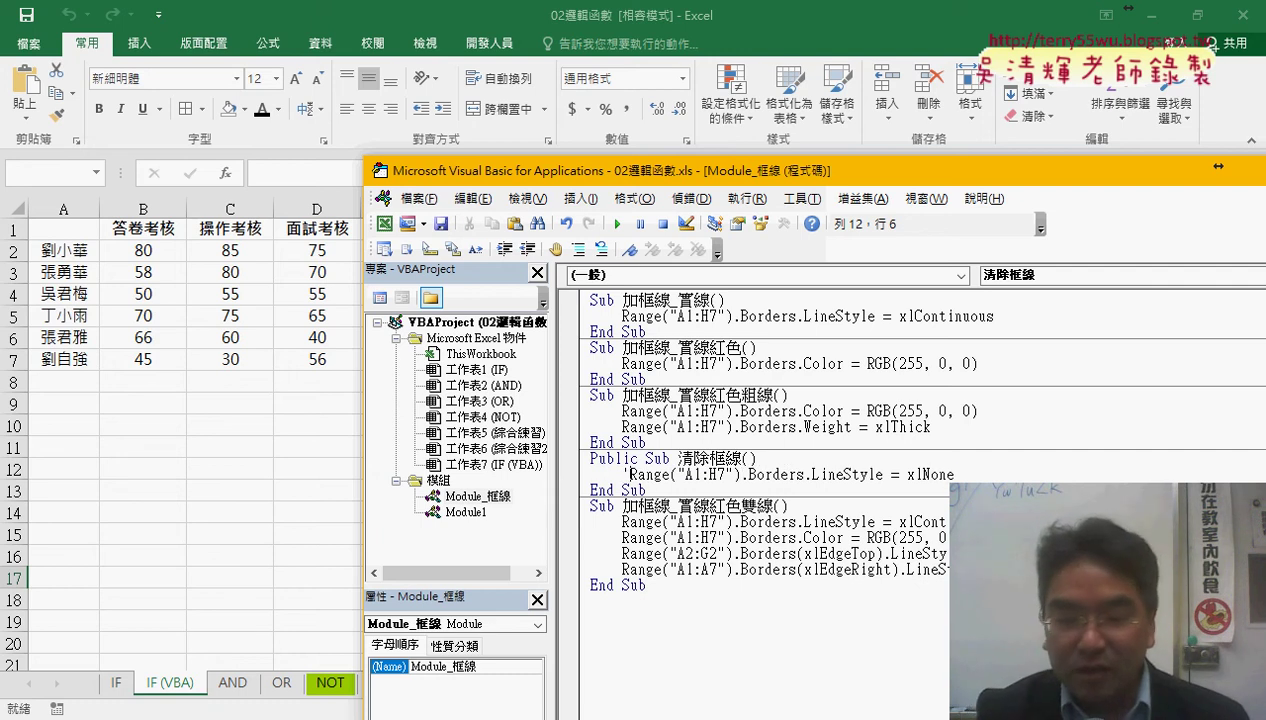
key("shift+End")
key("ctrl+c")
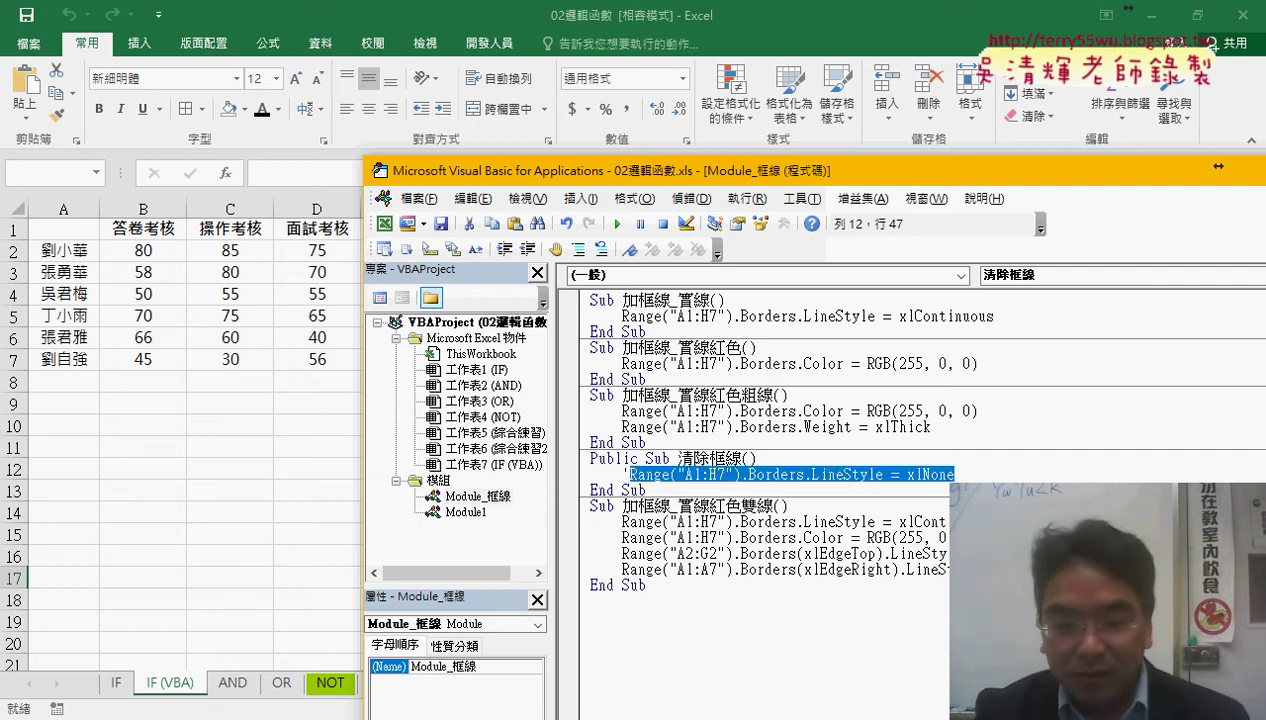
key("End")
key("Return")
key("ctrl+v")
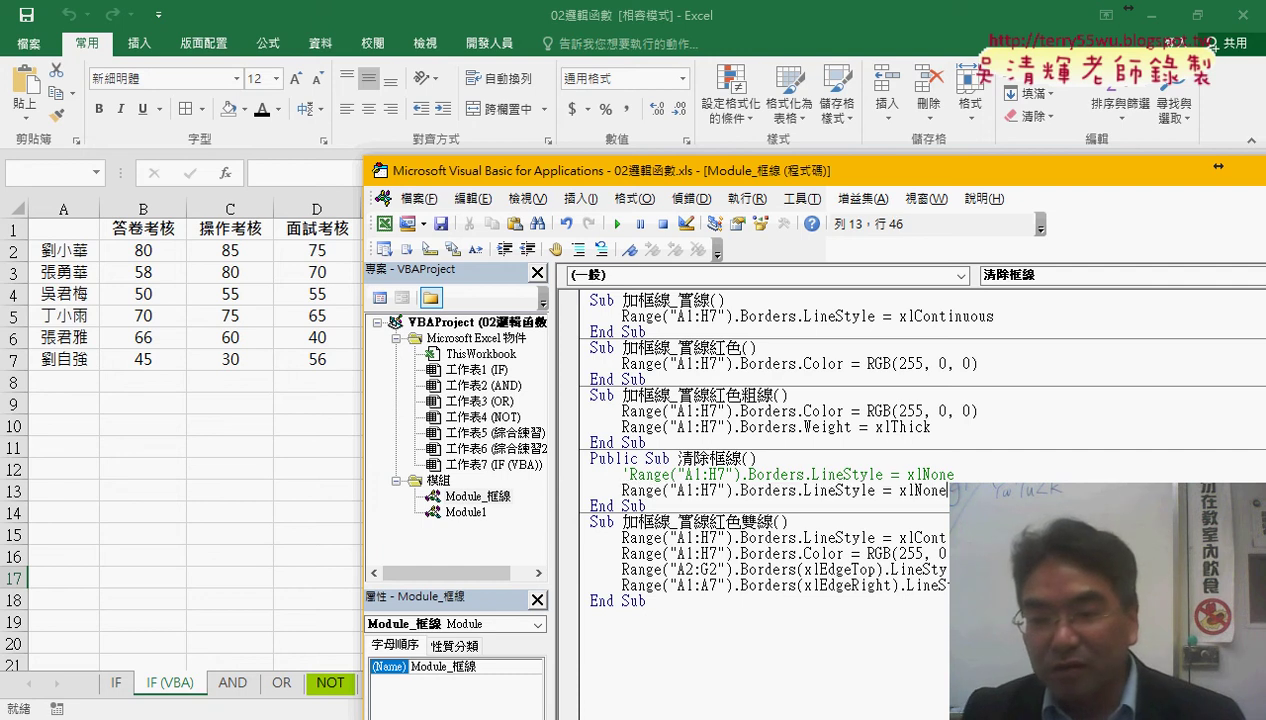
key("shift+End")
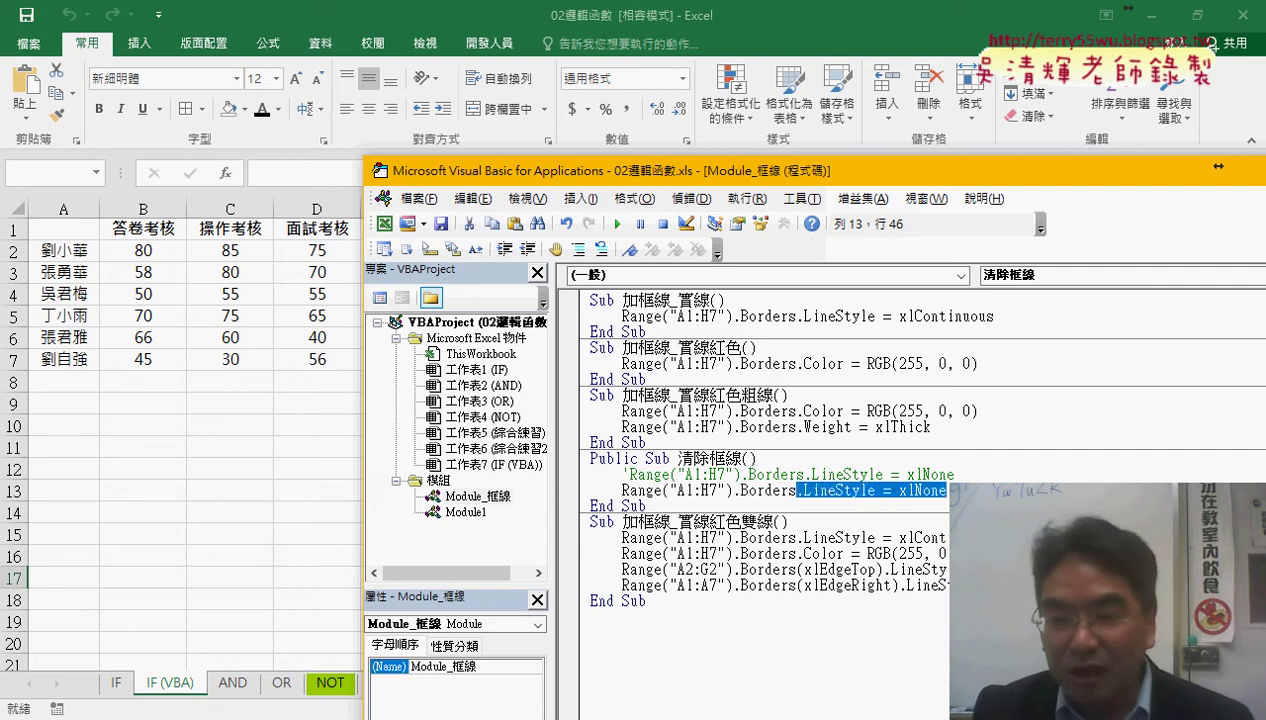
type(".c")
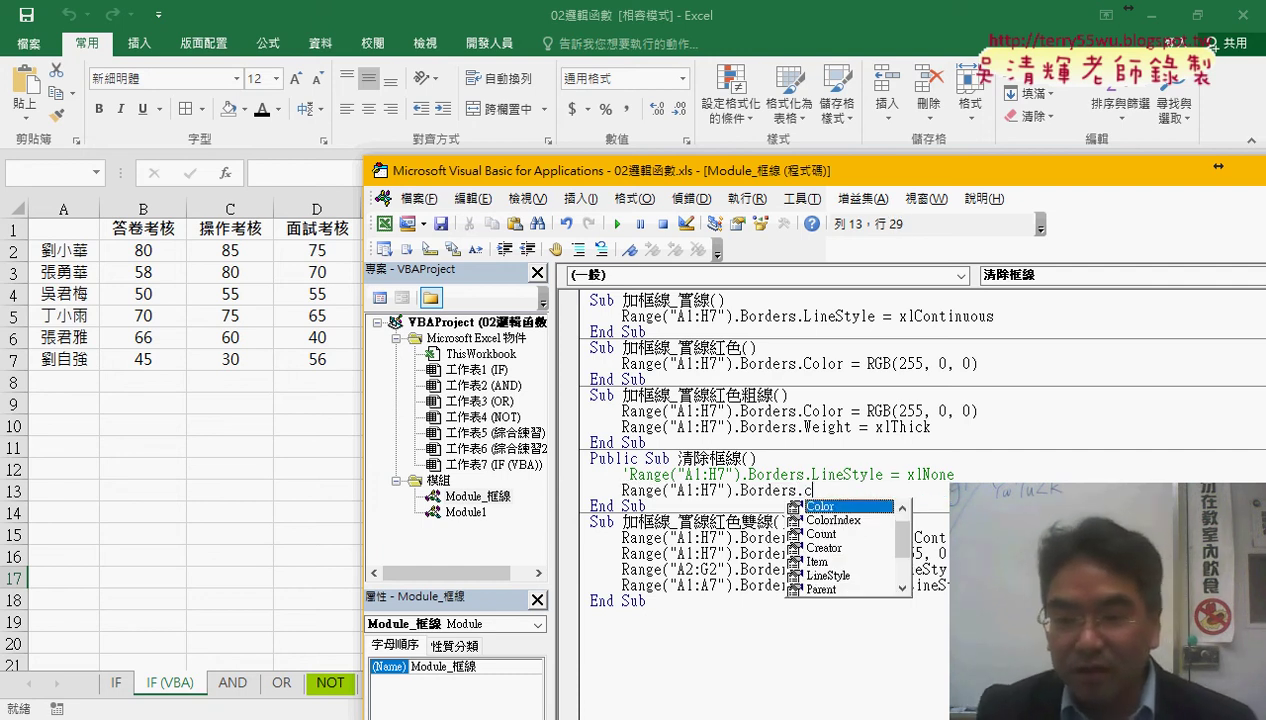
key("Down")
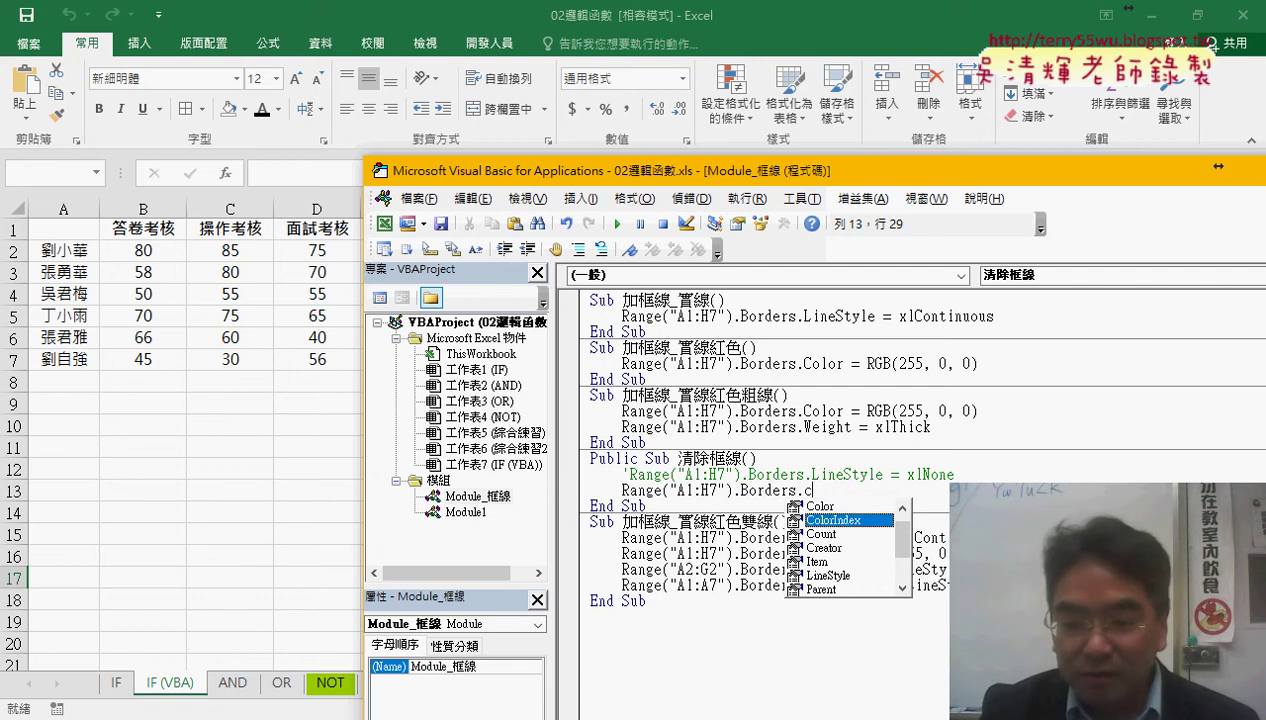
key("space")
type("=")
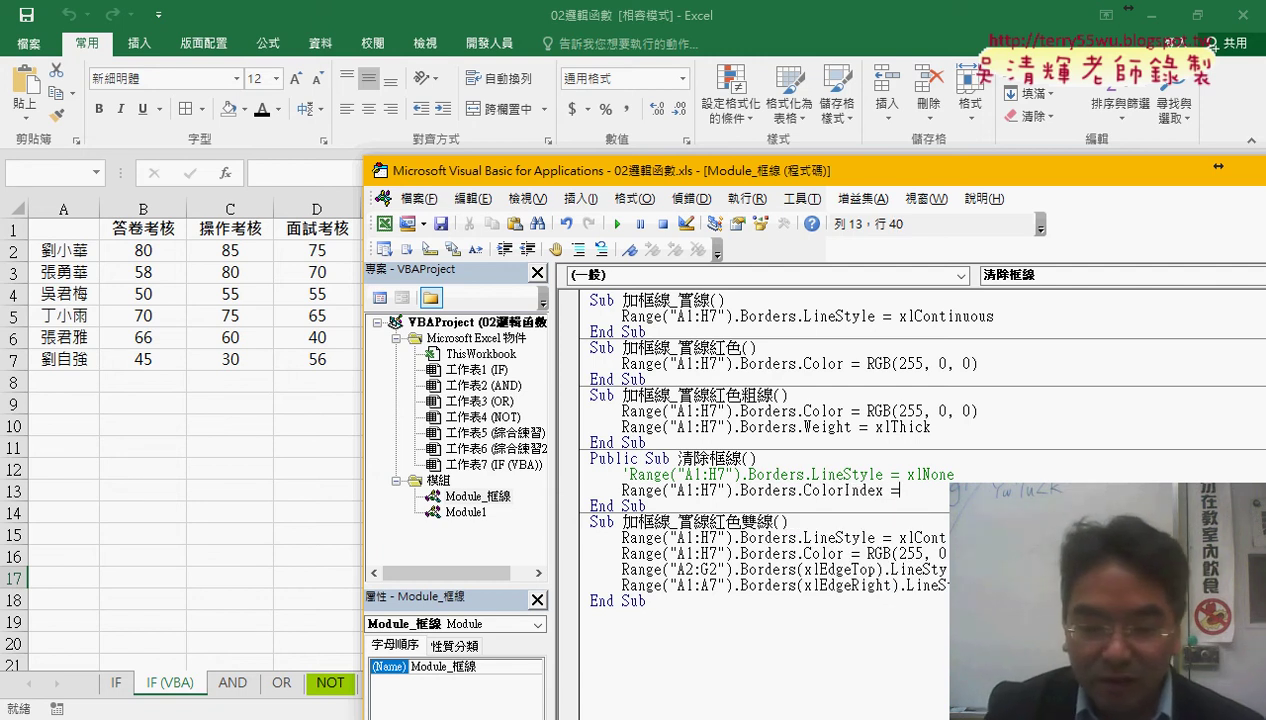
type("xlno")
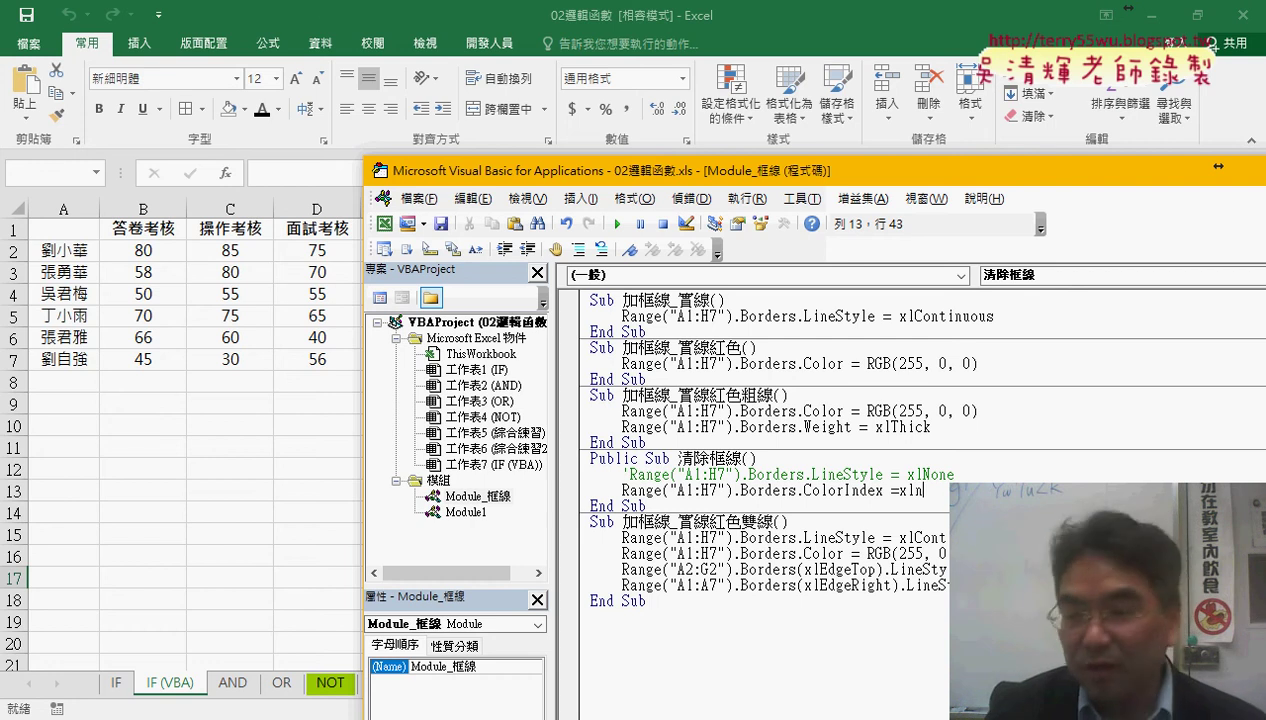
type("ne")
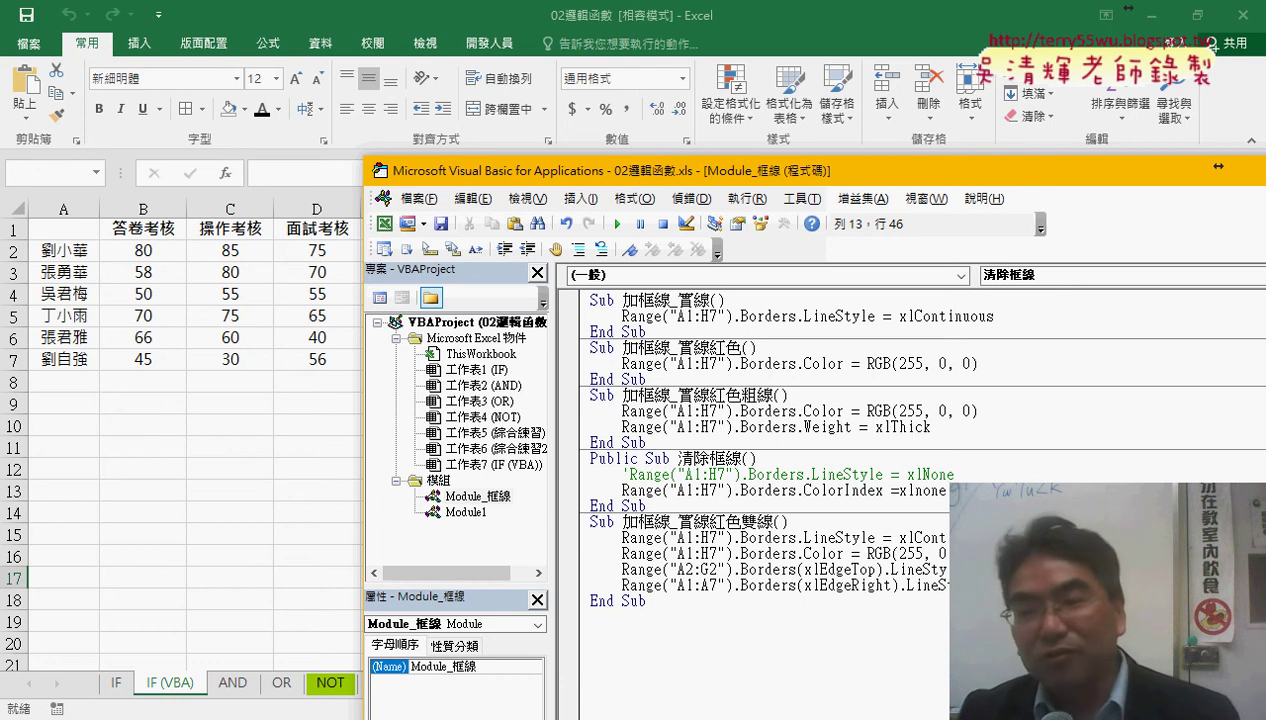
Step: Test the thick red and clearing macros, then reapply red double-line borders with the 加框線_實線紅色雙線 button
left_click(900, 410)
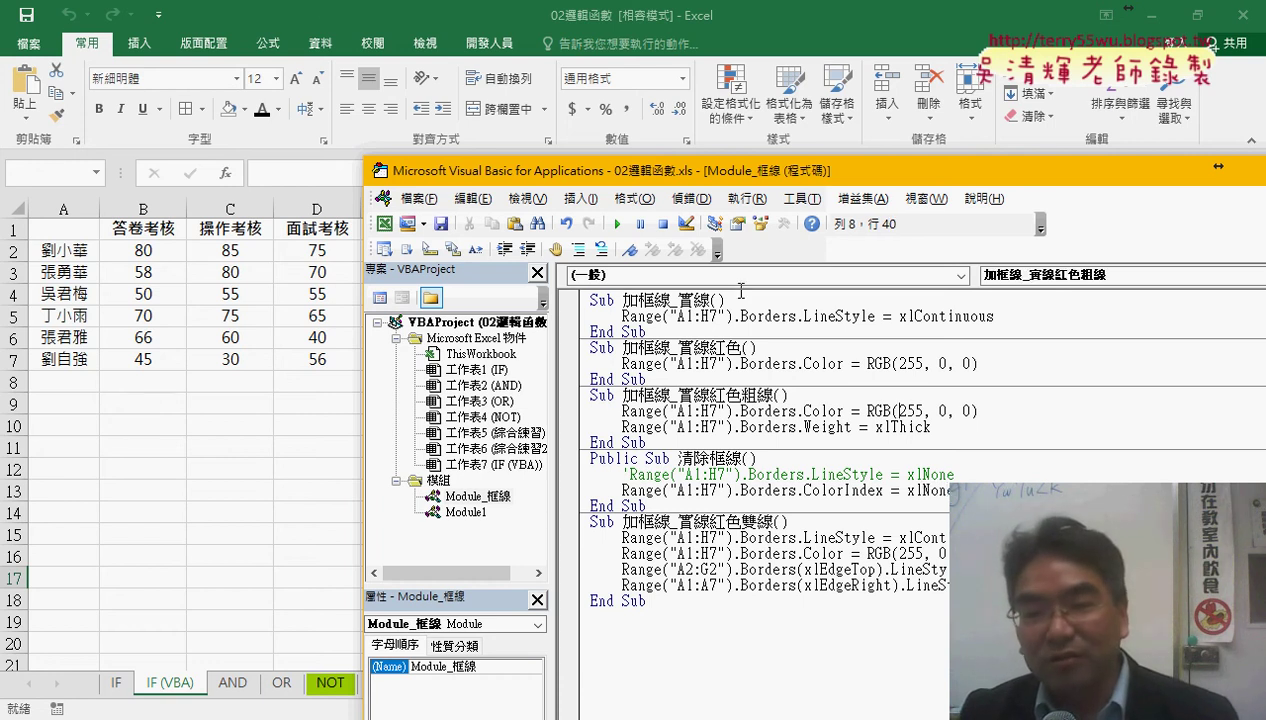
key("F5")
left_click(745, 490)
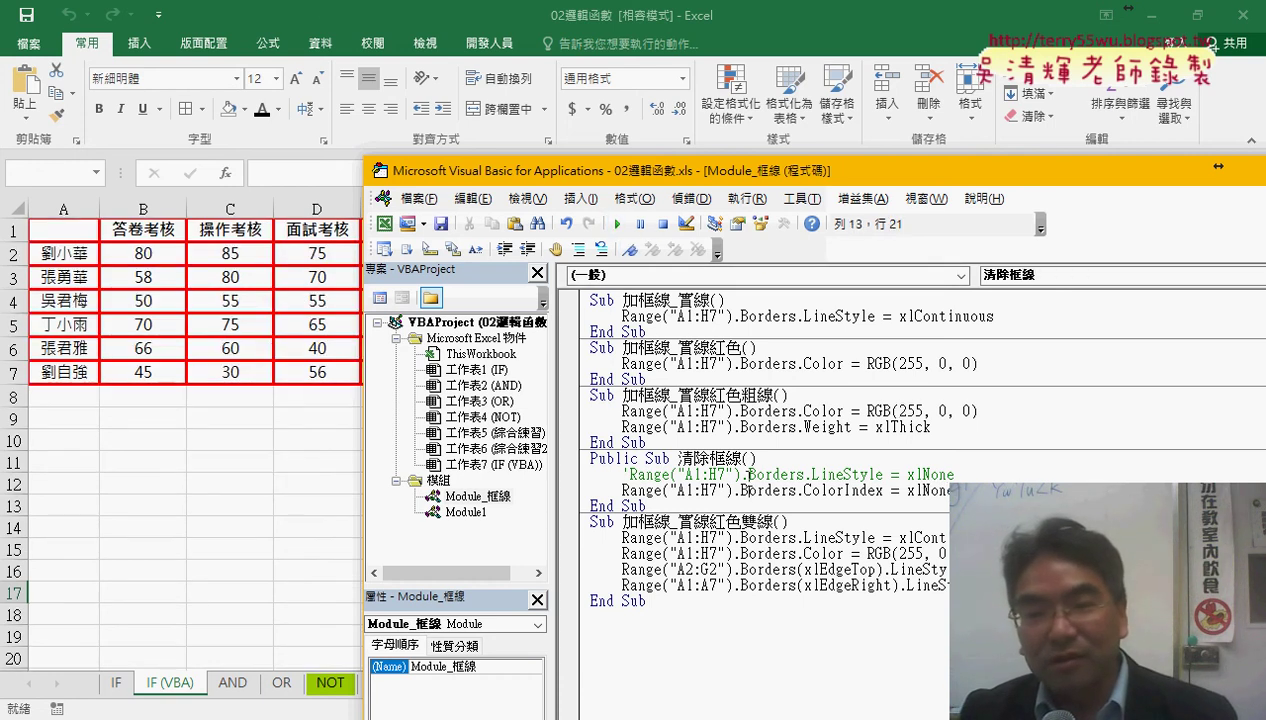
left_click(618, 224)
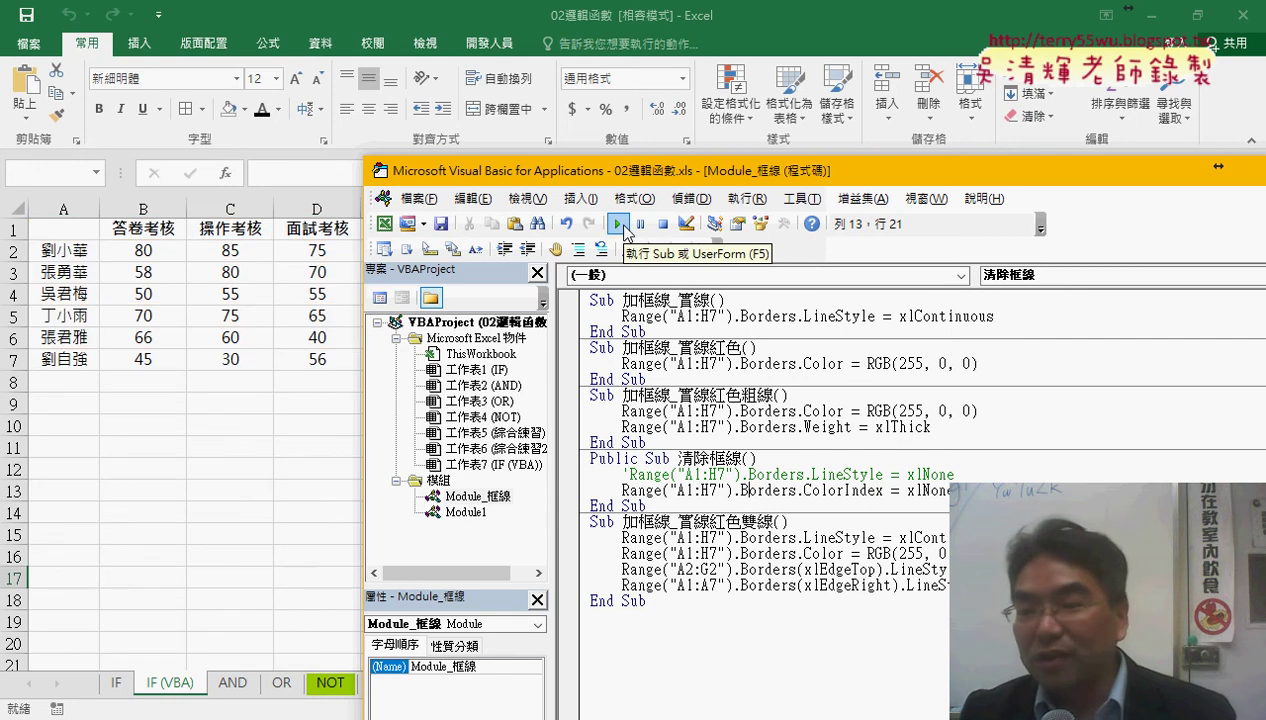
left_click_drag(955, 475, 818, 471)
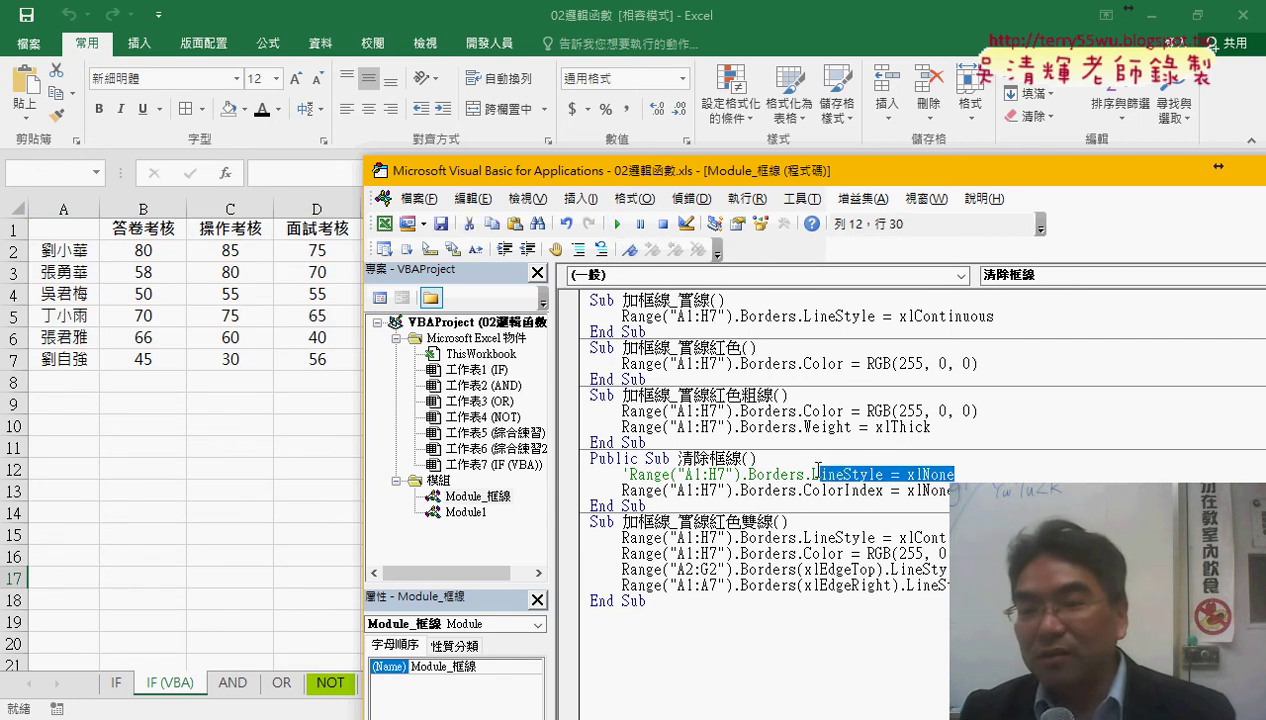
left_click_drag(952, 490, 806, 491)
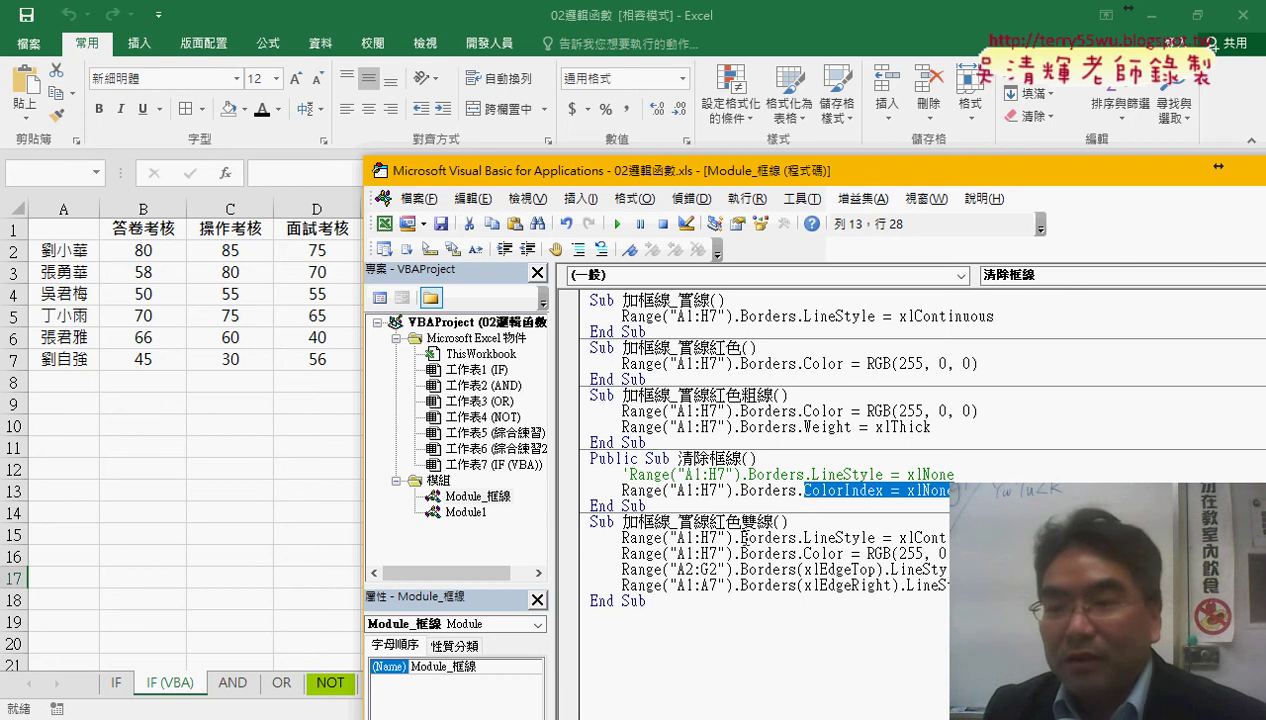
left_click(178, 472)
left_click(1073, 432)
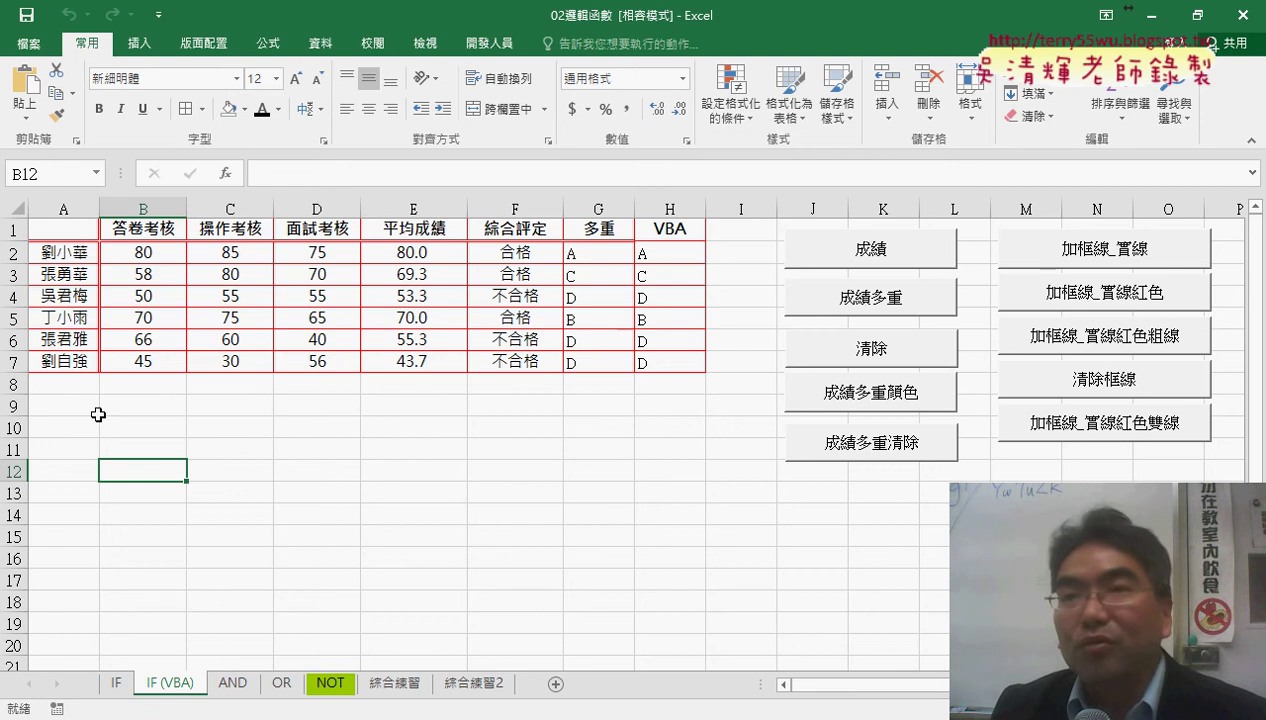
left_click(1148, 305)
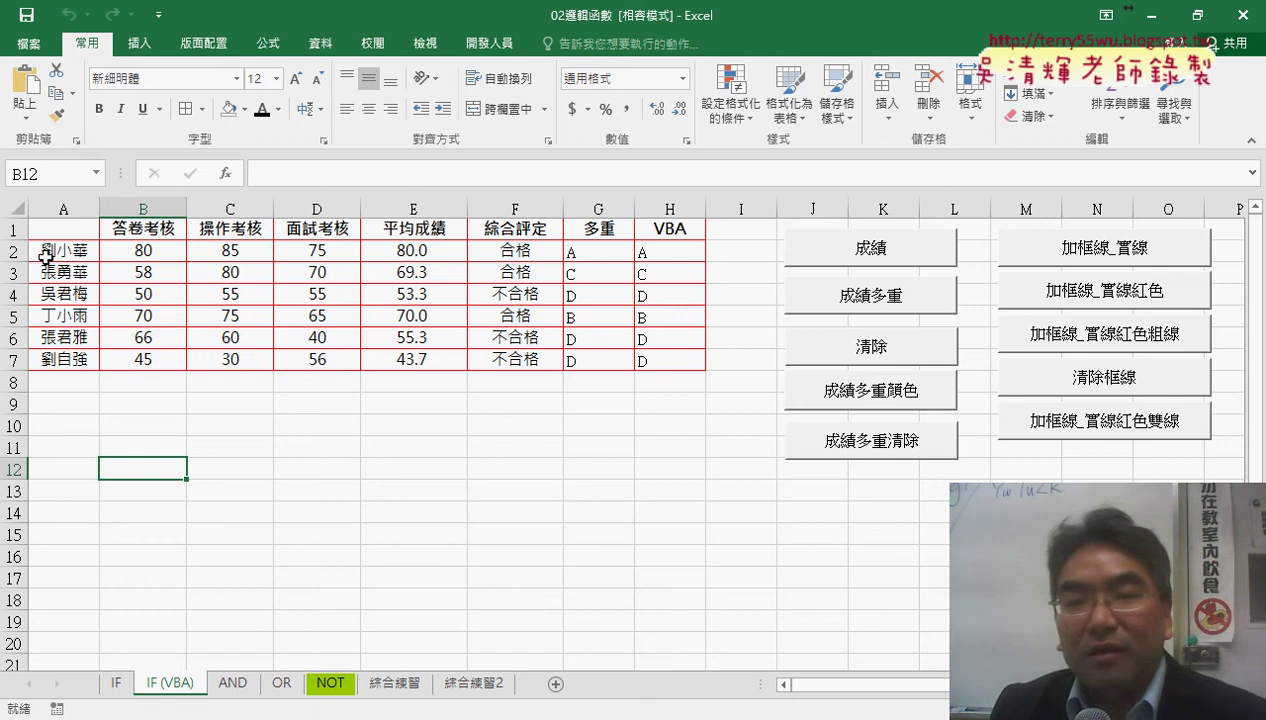
left_click_drag(45, 258, 659, 255)
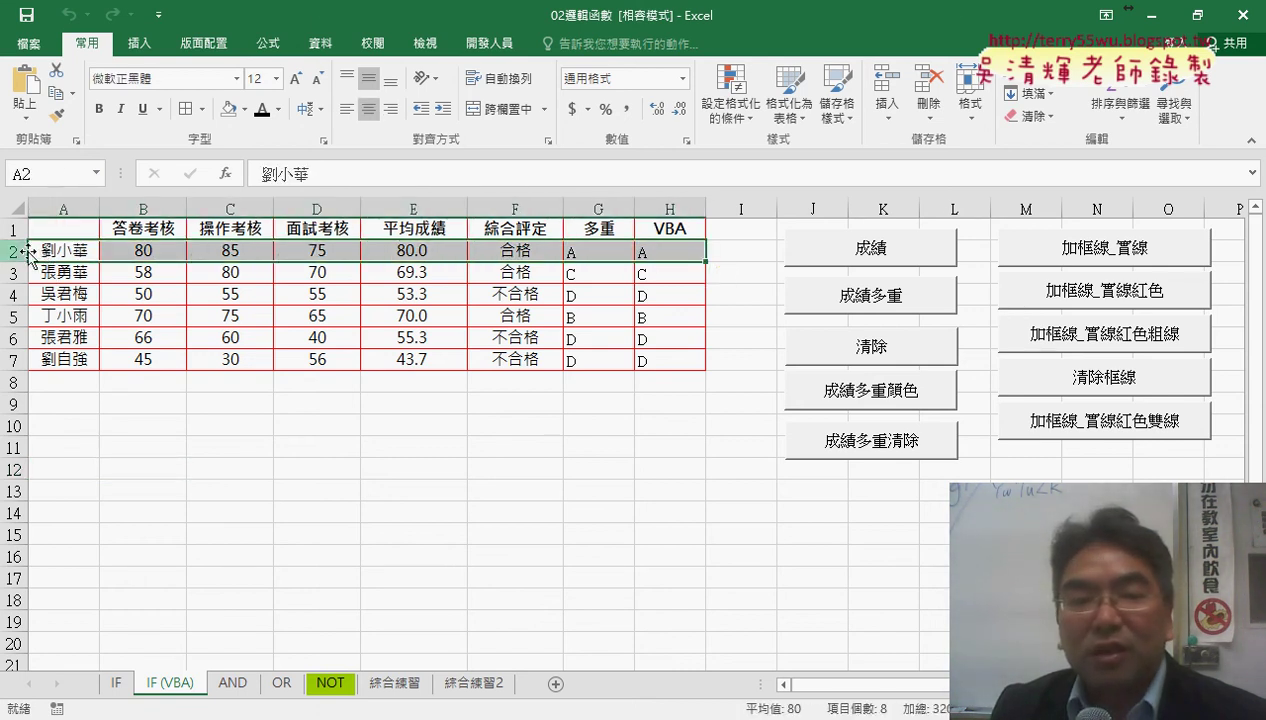
left_click_drag(50, 229, 60, 358)
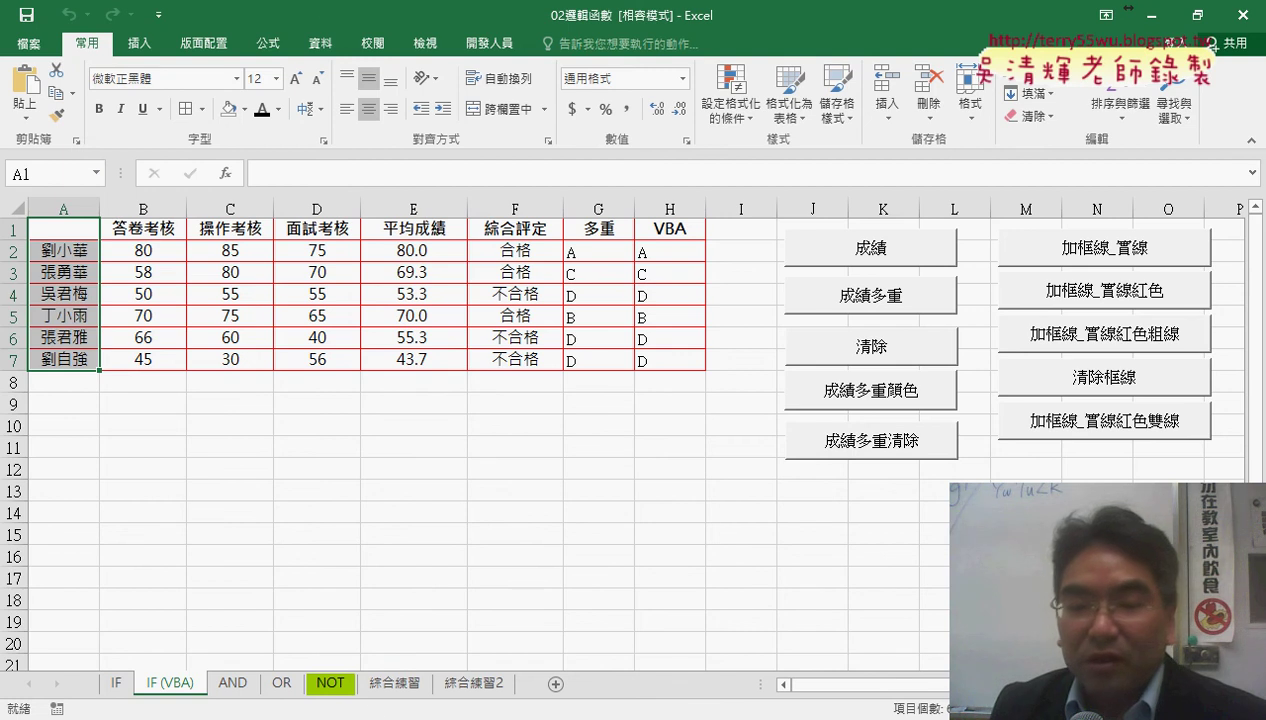
Step: Delete the LineStyle = xlContinuous line from the 加框線_實線紅色雙線 macro
mouse_move(380, 718)
left_click(470, 635)
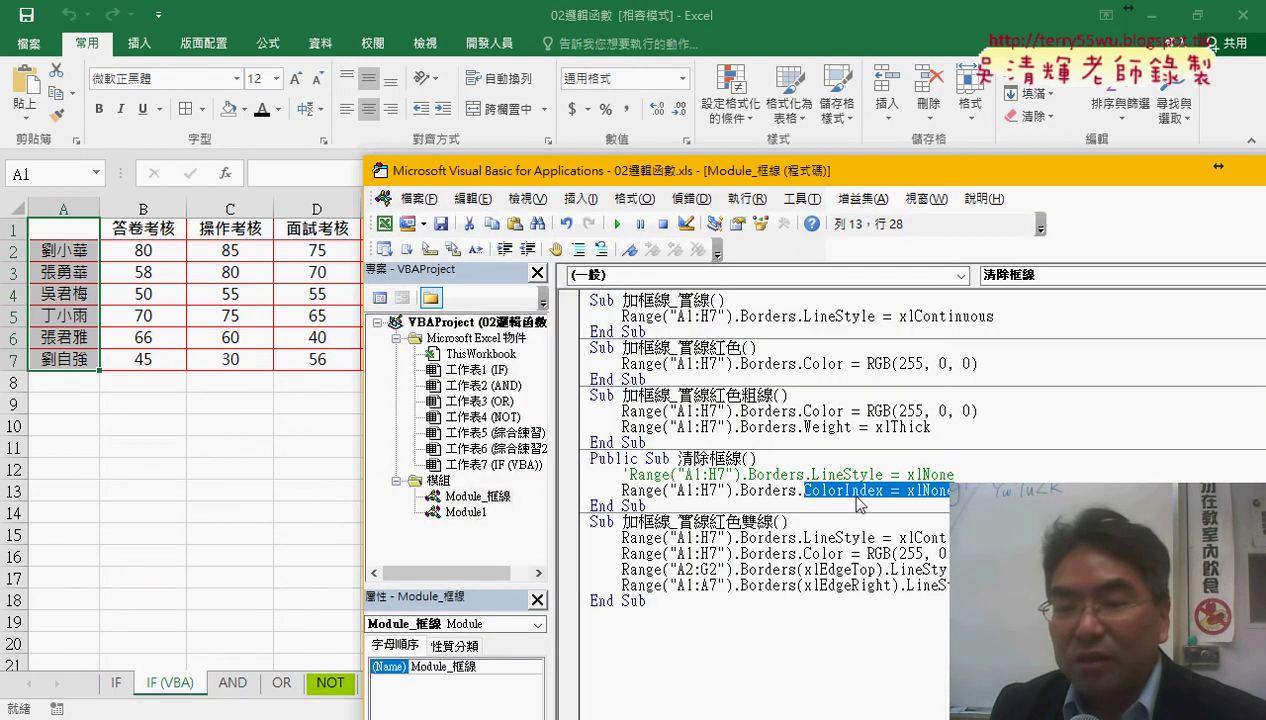
left_click(927, 503)
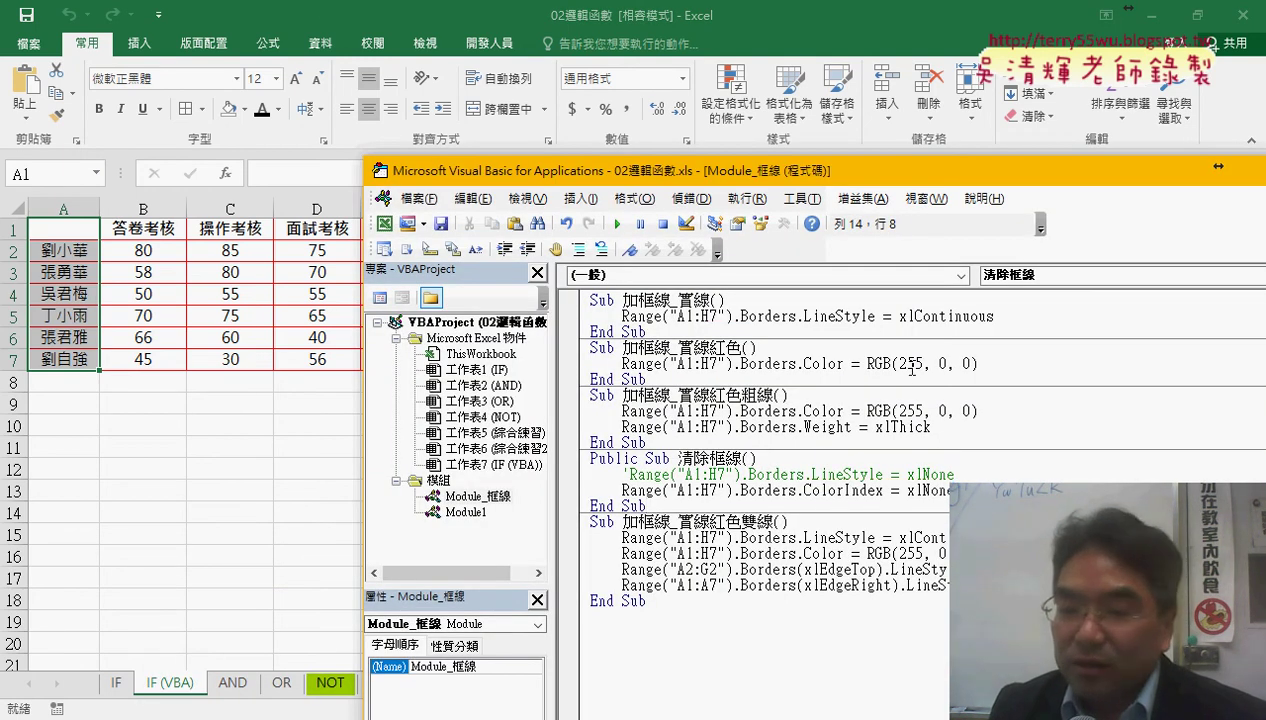
left_click_drag(945, 537, 582, 535)
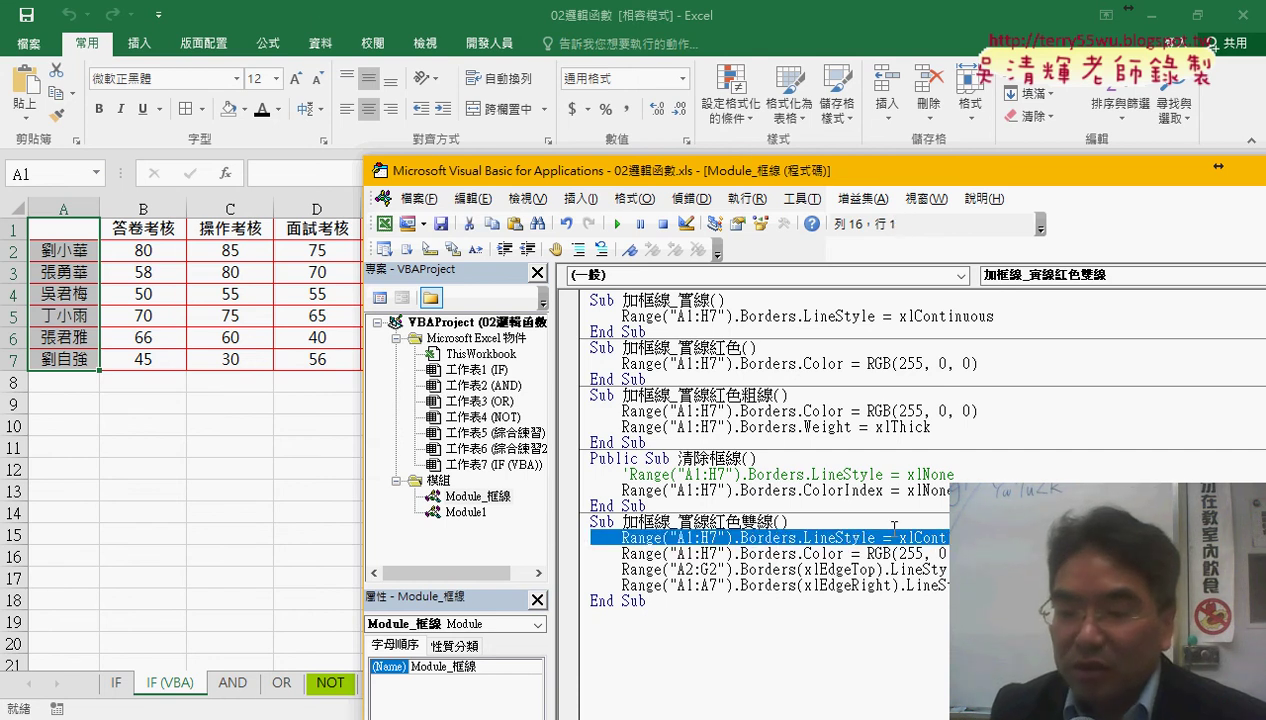
key("Delete")
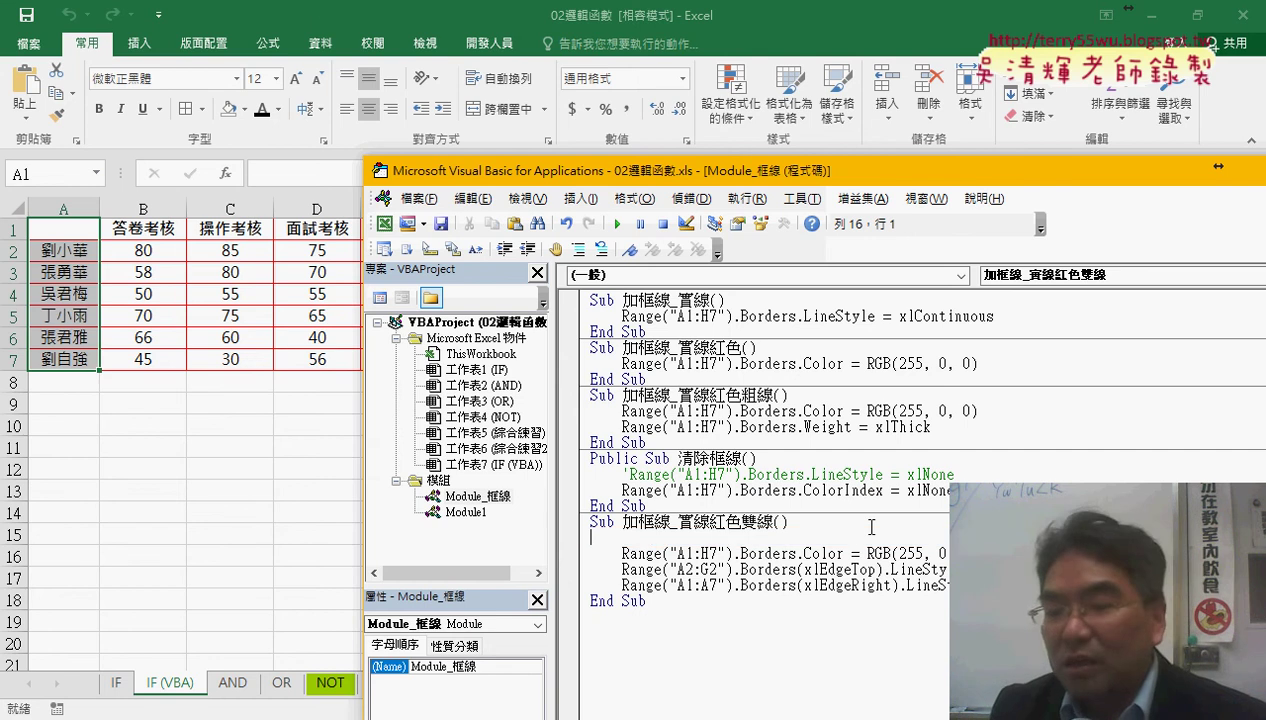
key("Delete")
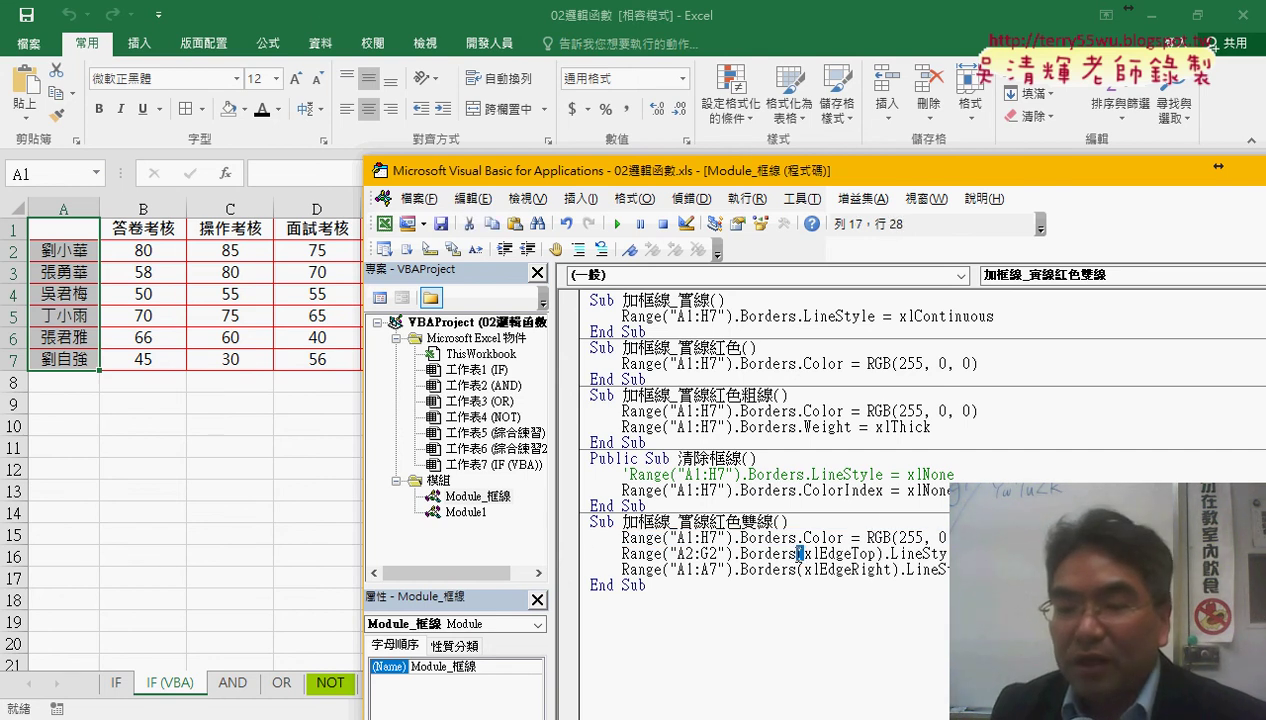
Step: Replace the A2:G2 line's (xlEdgeTop).LineStyle part with '(' so it awaits a new edge
left_click_drag(798, 553, 1000, 555)
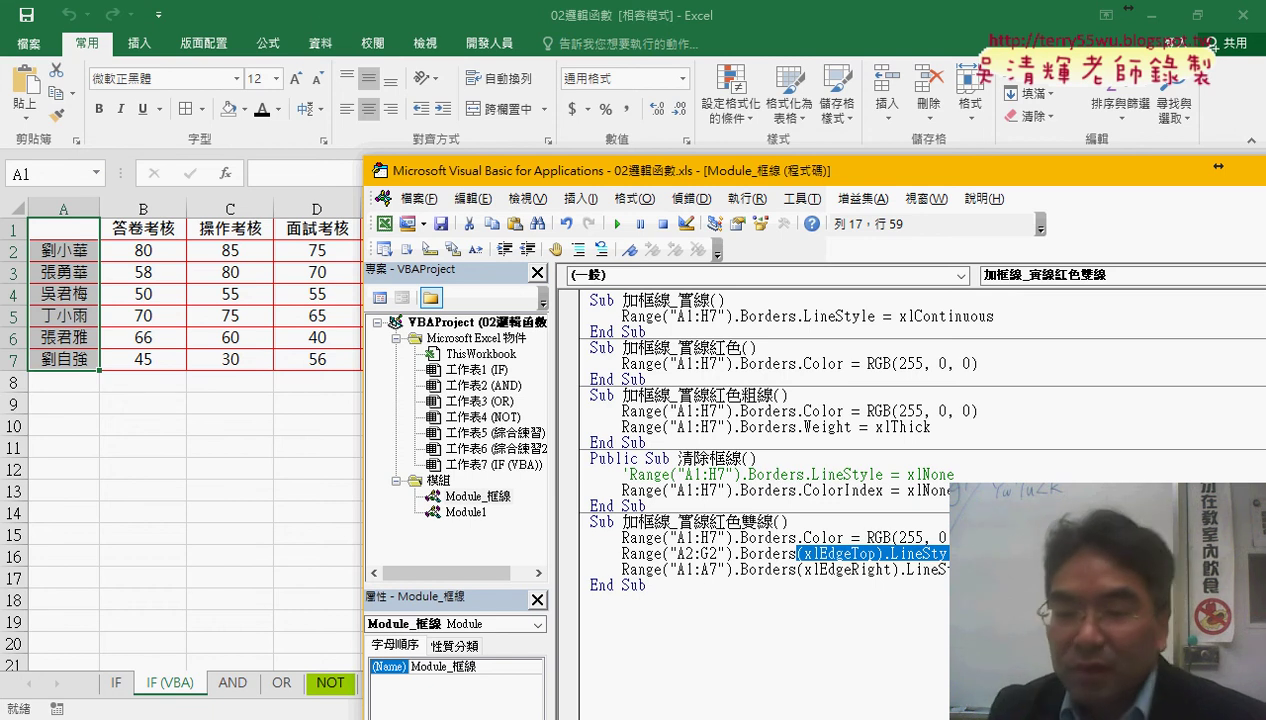
type("(")
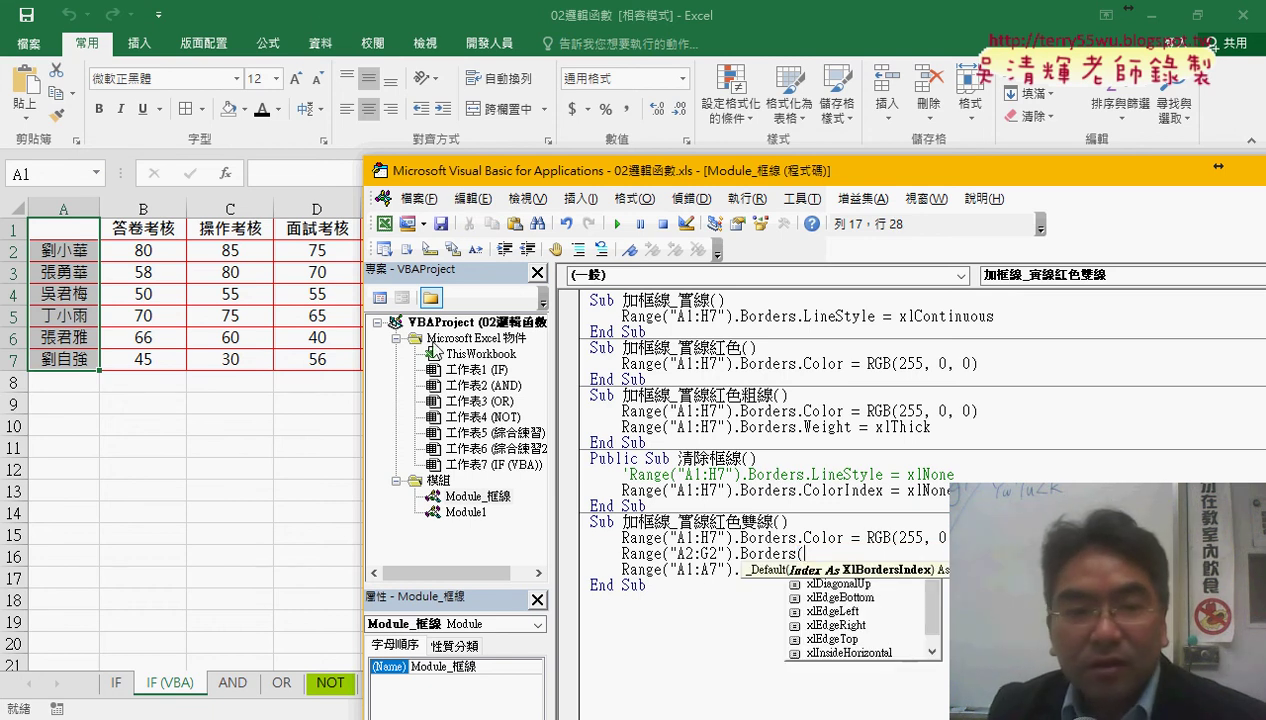
left_click_drag(469, 176, 347, 295)
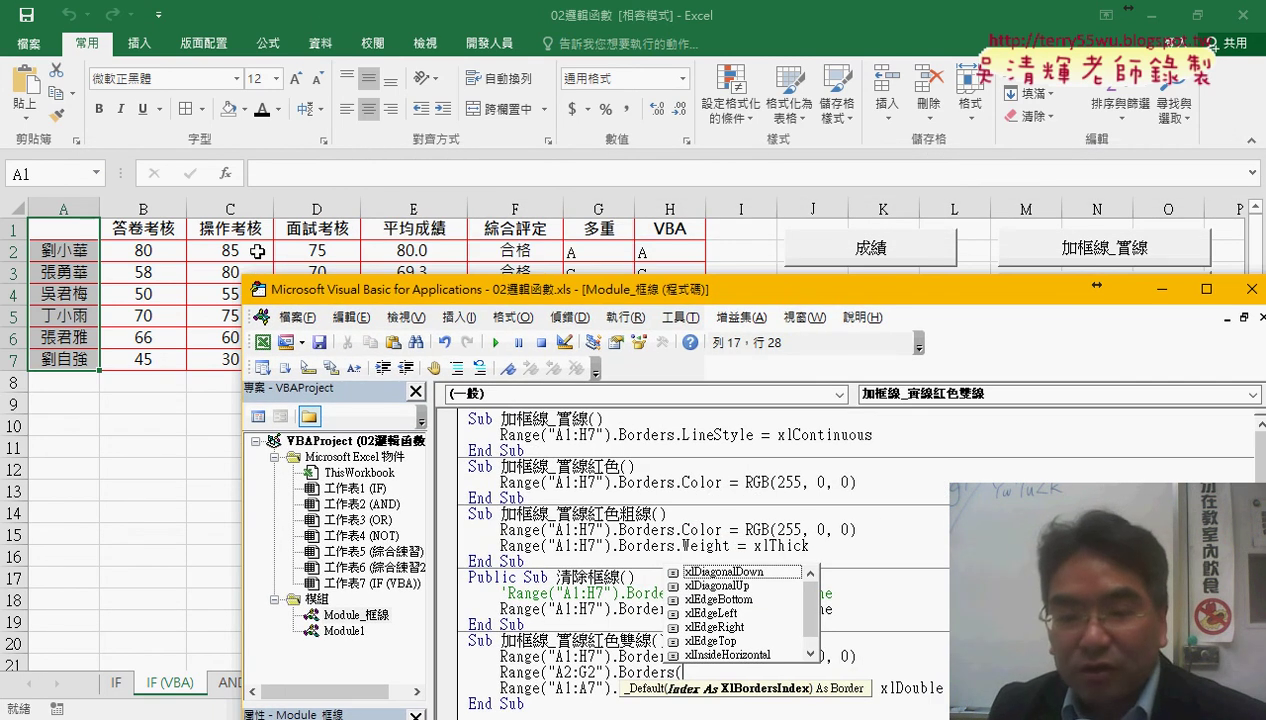
Step: Rebuild the line as Range("A2:H2").Borders(xlEdgeTop). using the IntelliSense suggestions
left_click(588, 672)
type("H")
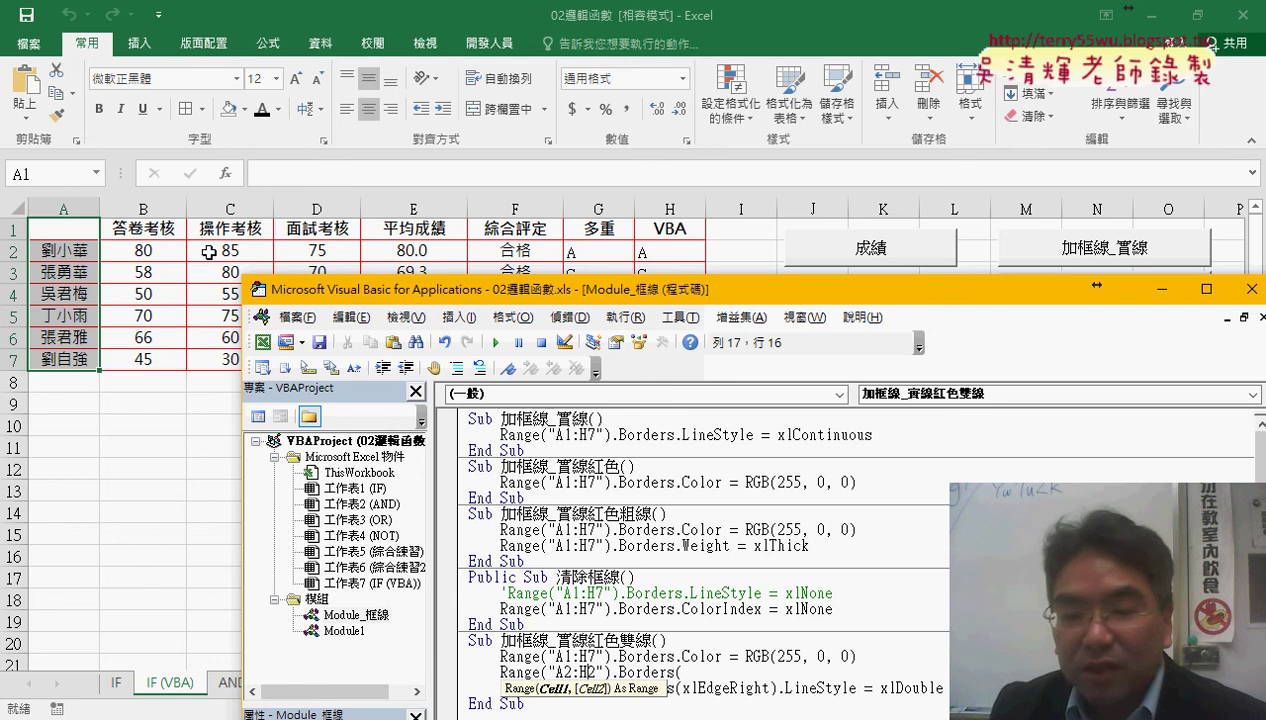
left_click_drag(697, 672, 612, 672)
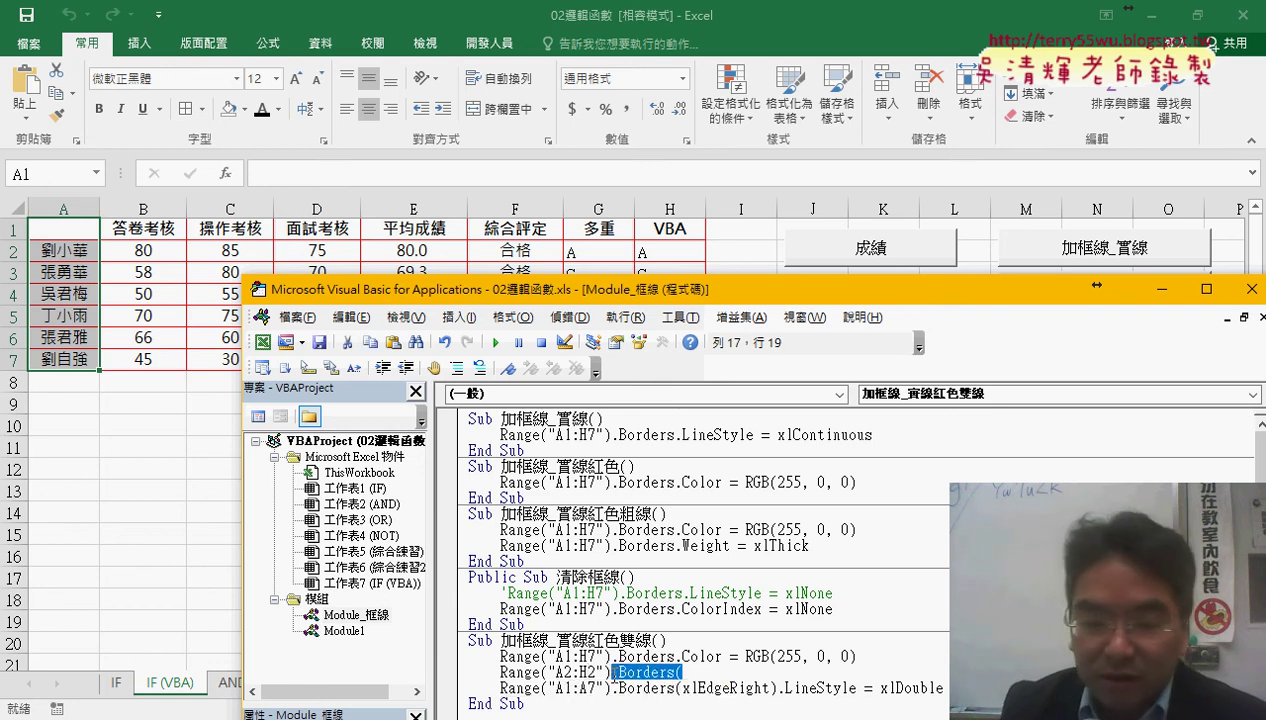
type(".b")
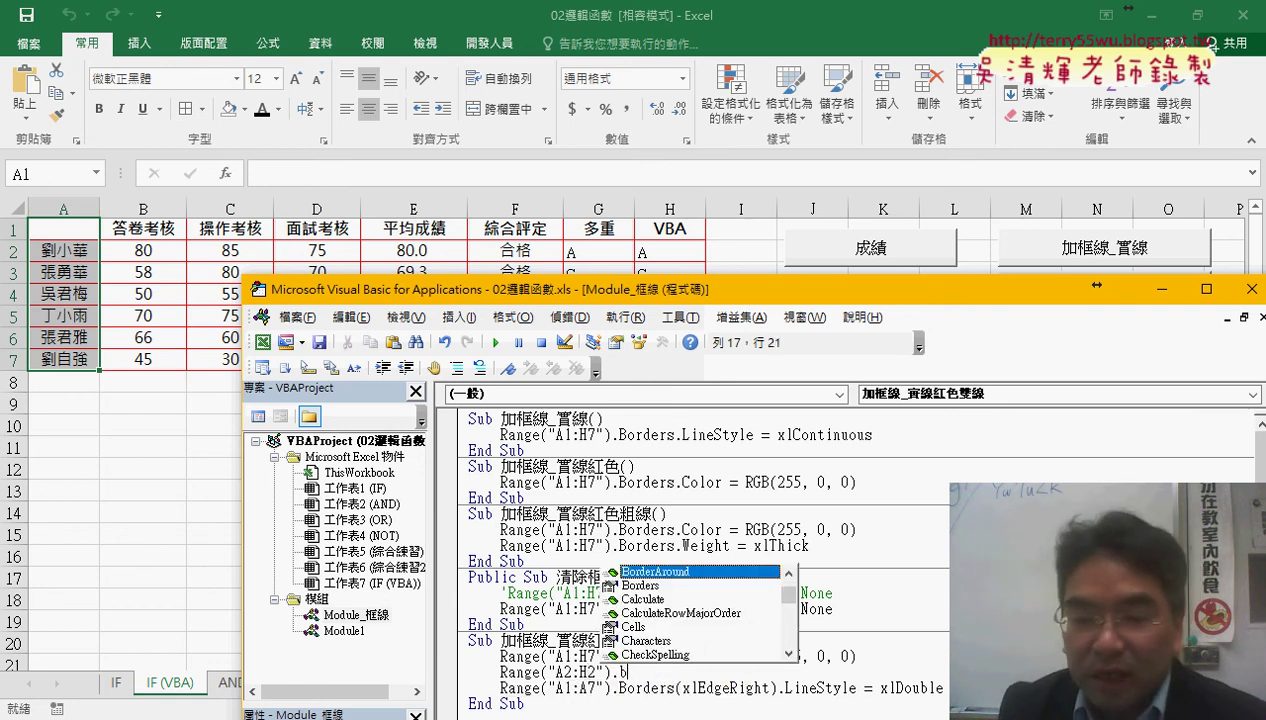
key("Down")
key("space")
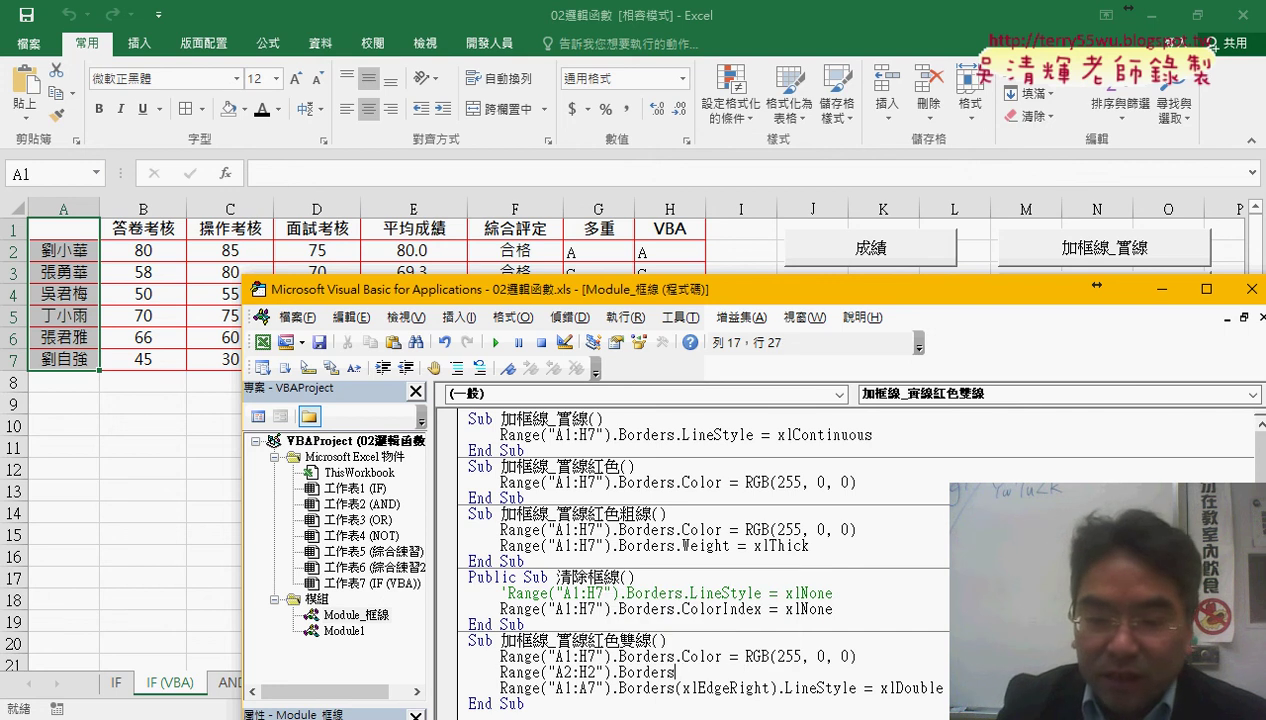
type("(")
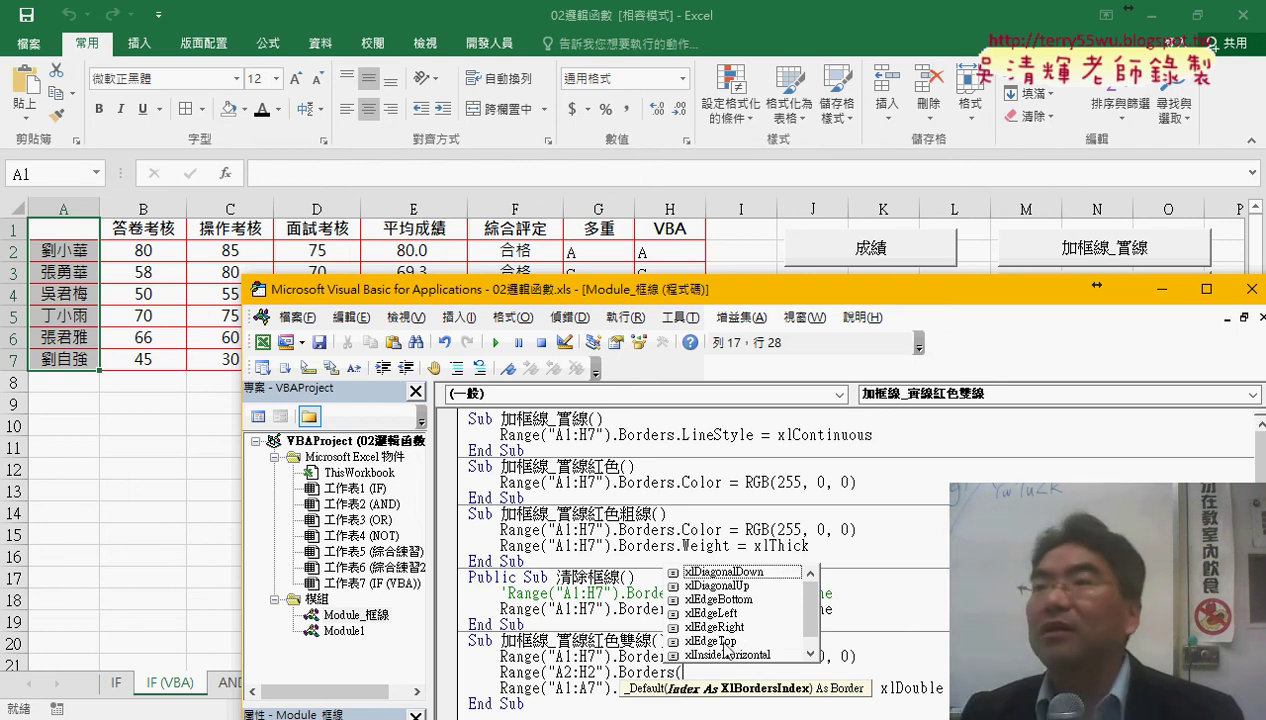
left_click(726, 641)
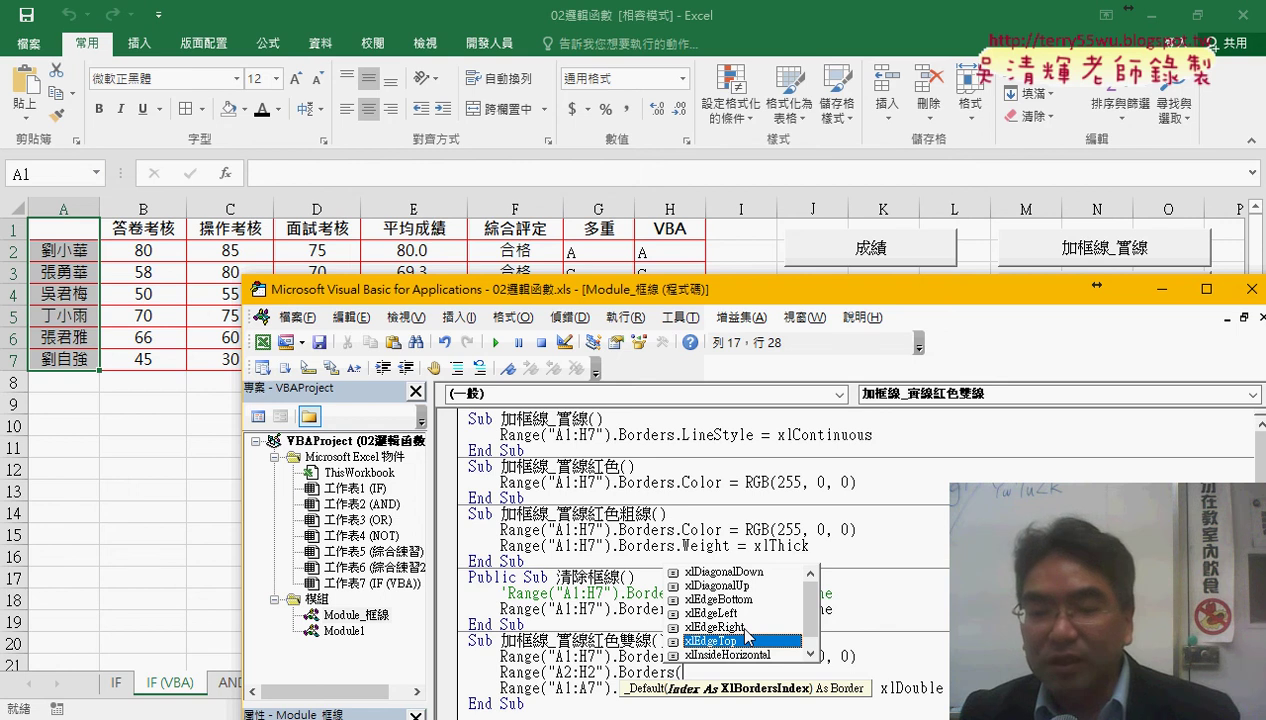
double_click(746, 640)
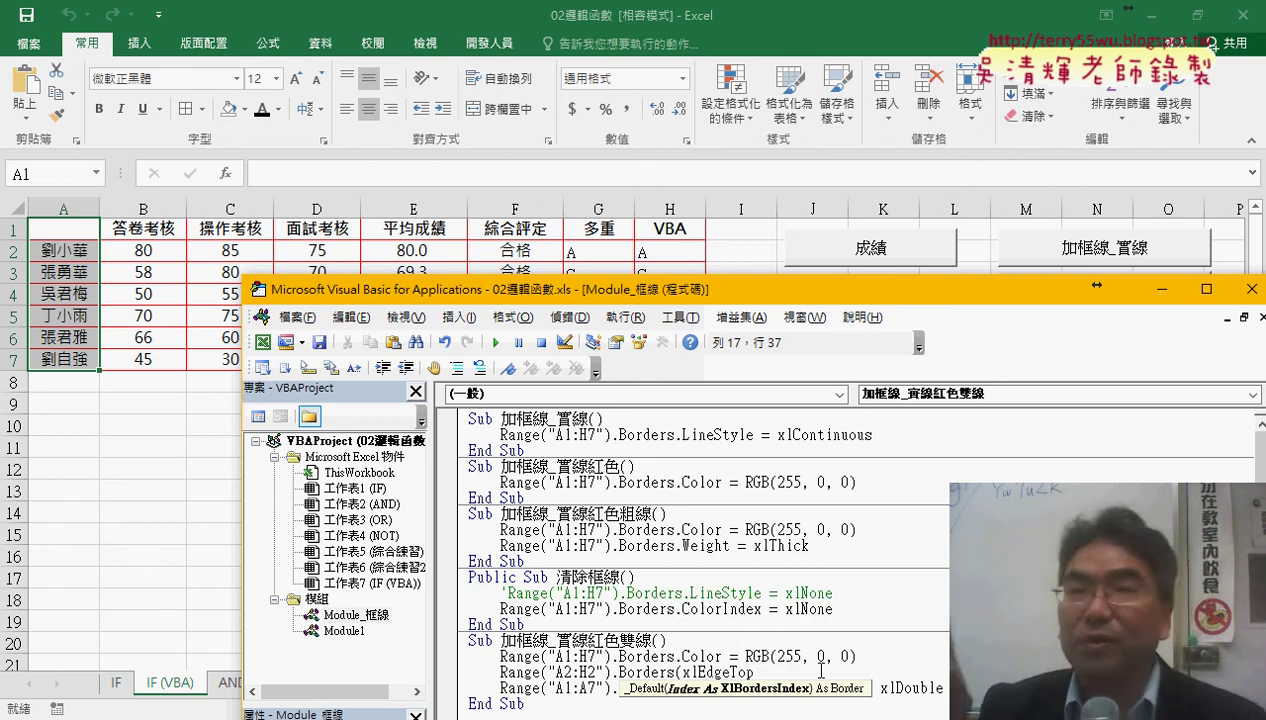
type(")")
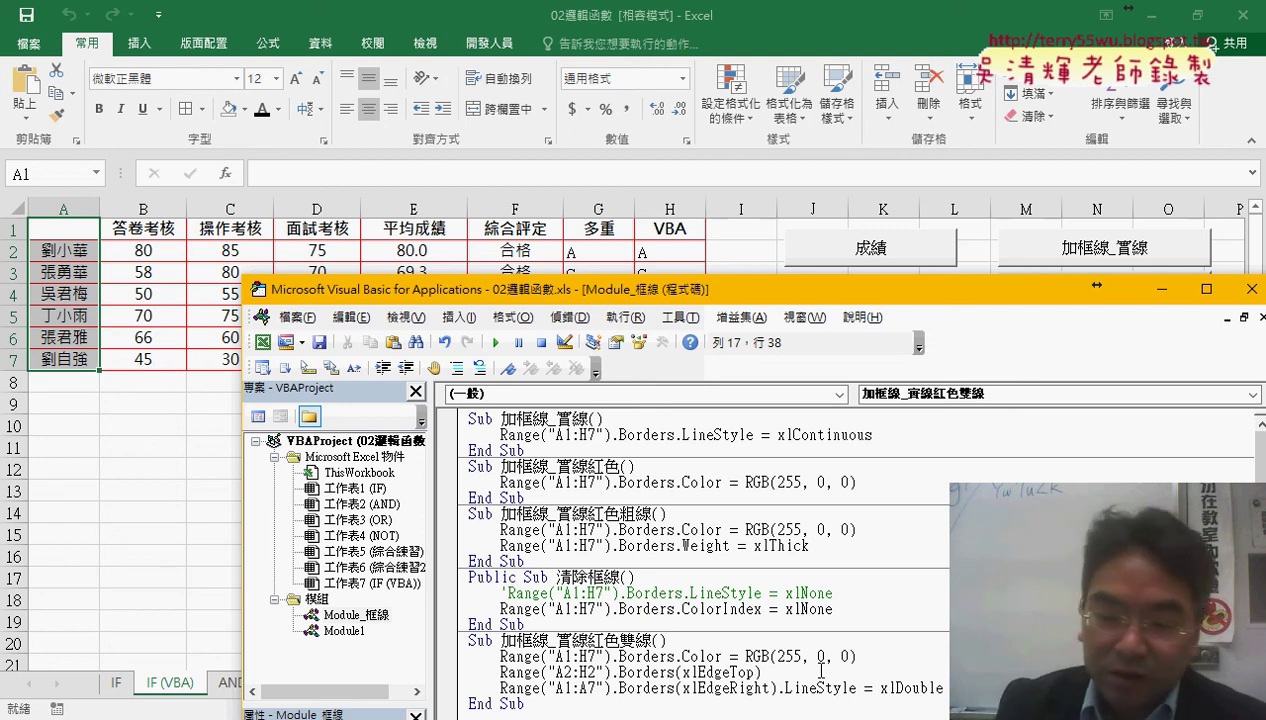
type(".")
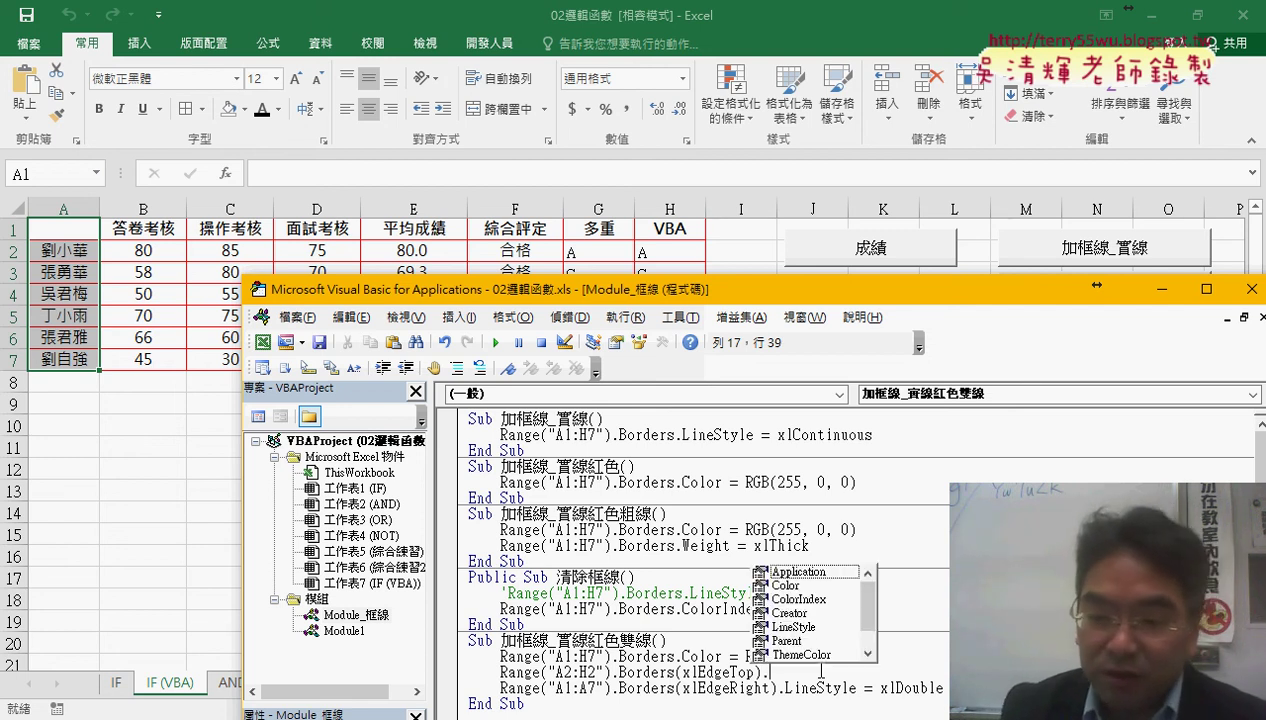
type("l")
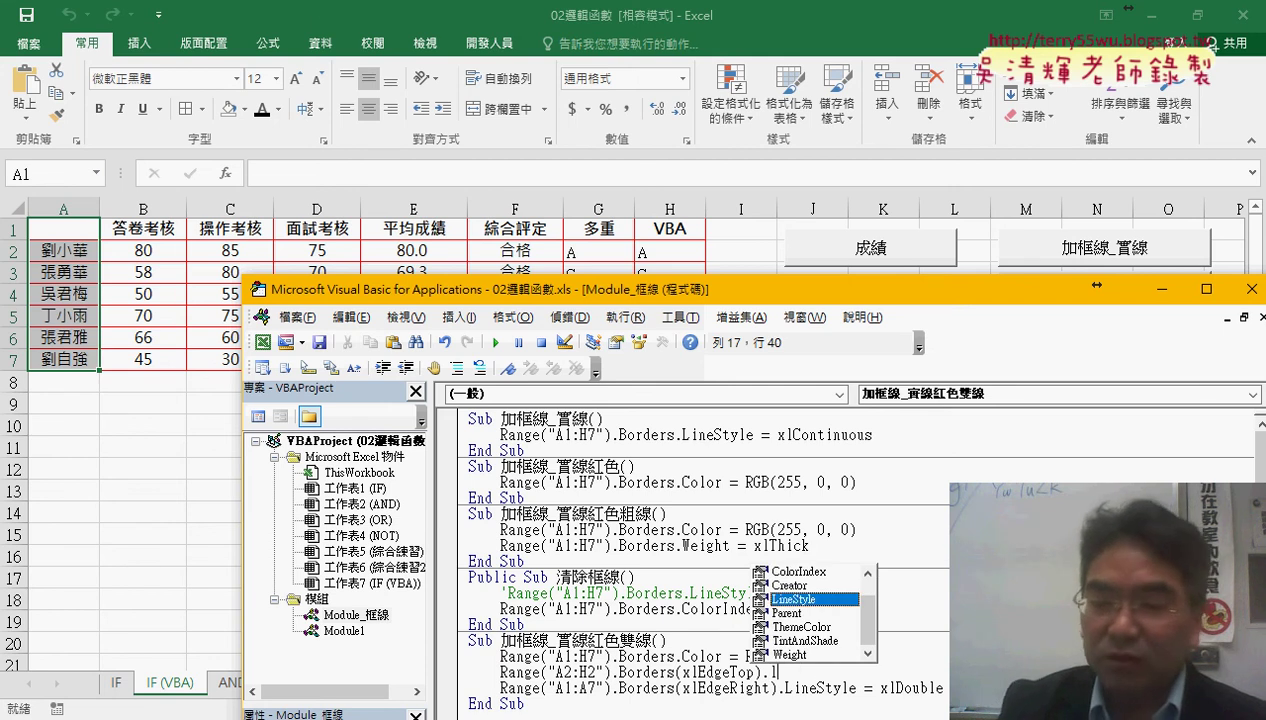
type(" =")
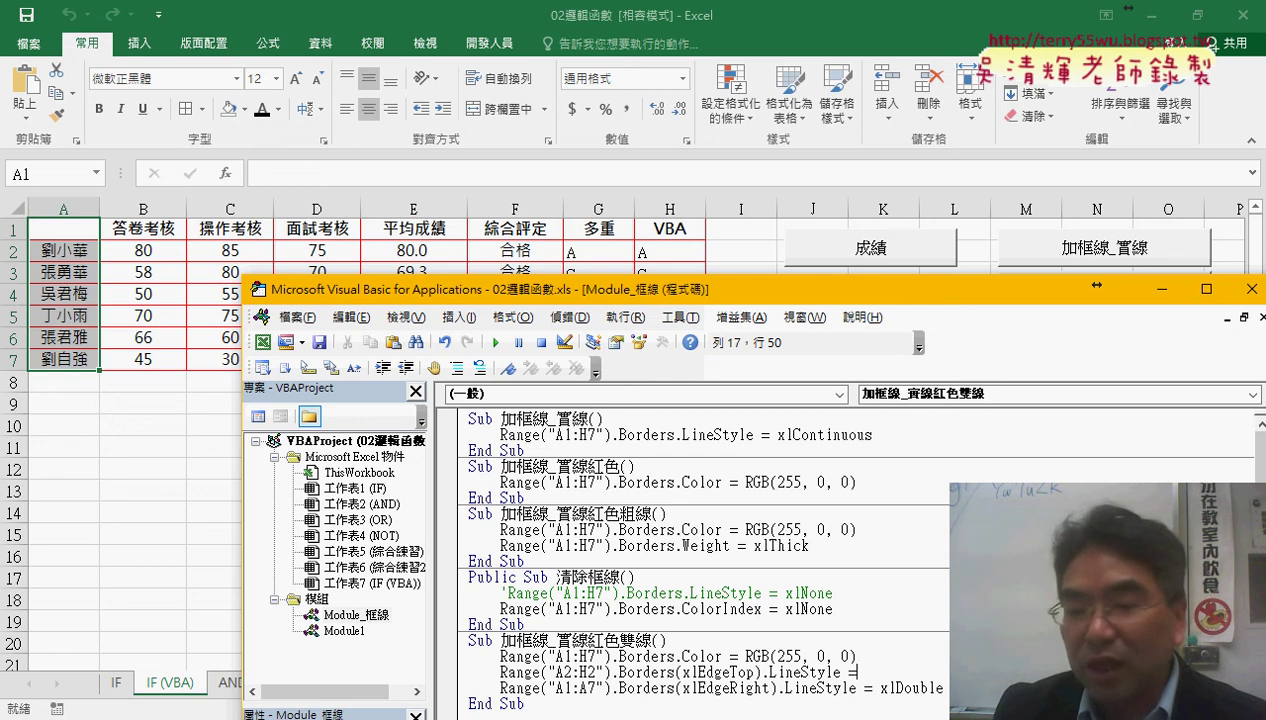
Step: Finish line 17 so A2:H2's top edge gets .LineStyle = xlDouble
left_click(905, 688)
key("Return")
left_click_drag(943, 688, 877, 676)
double_click(892, 688)
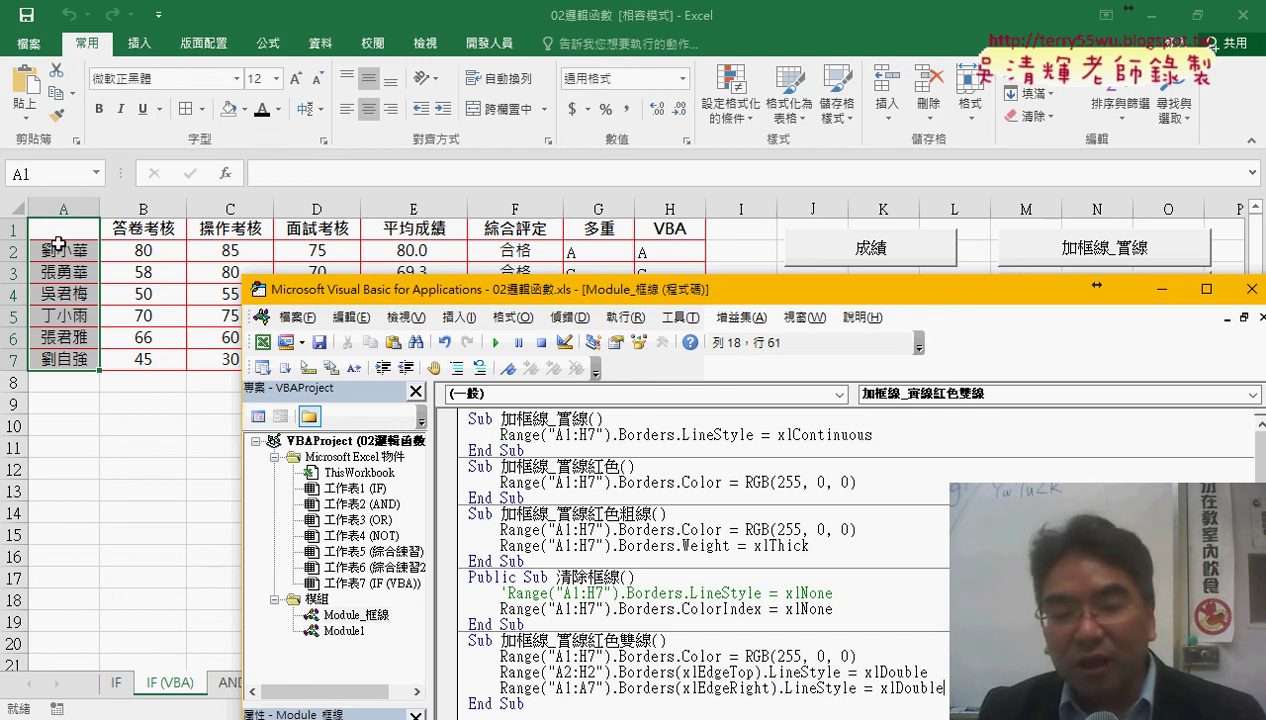
Step: Retype the A1:A7 line as Borders(xlEdgeRight).LineStyle = xlDouble and return to the worksheet
double_click(561, 688)
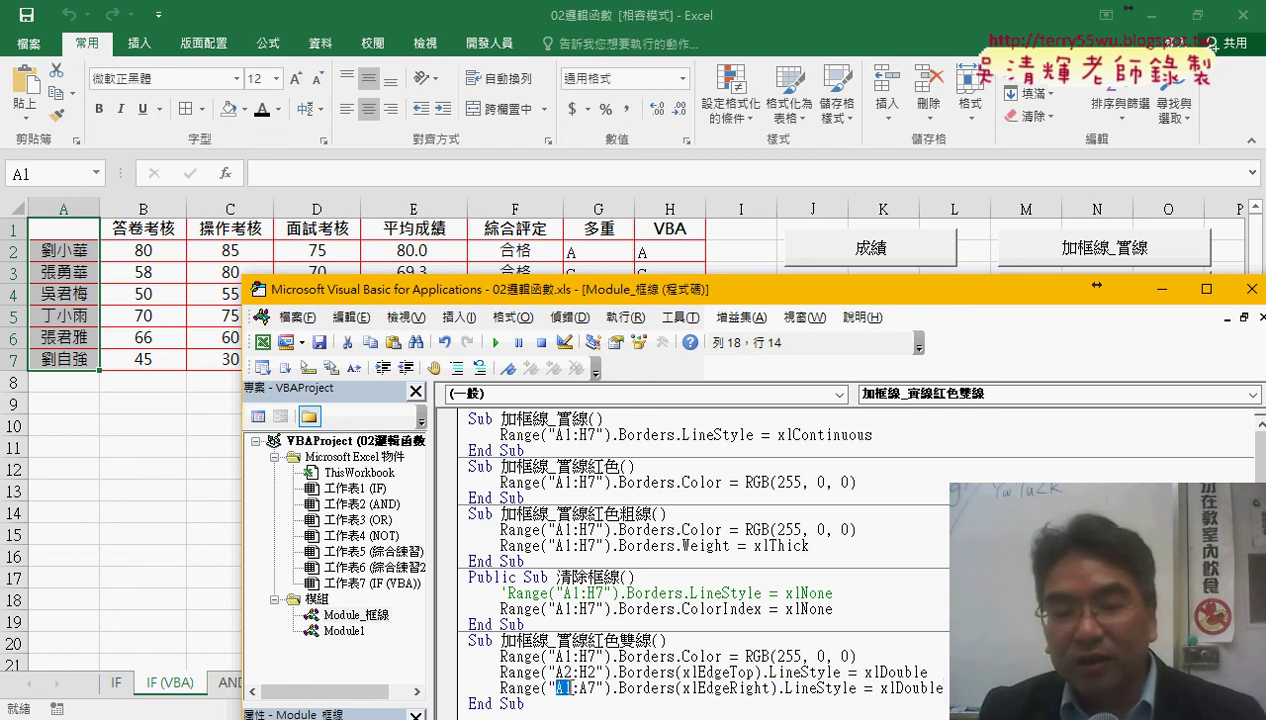
left_click_drag(676, 688, 944, 688)
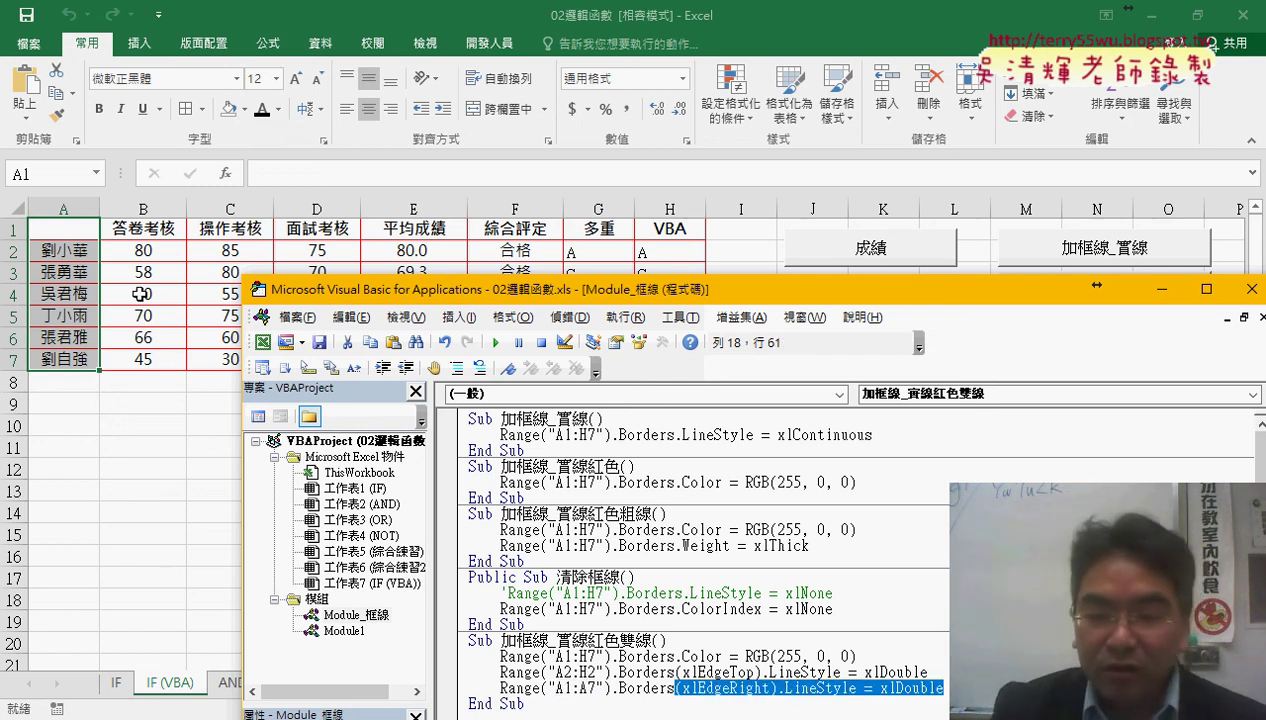
type("(\"A1:A7\").Borders(")
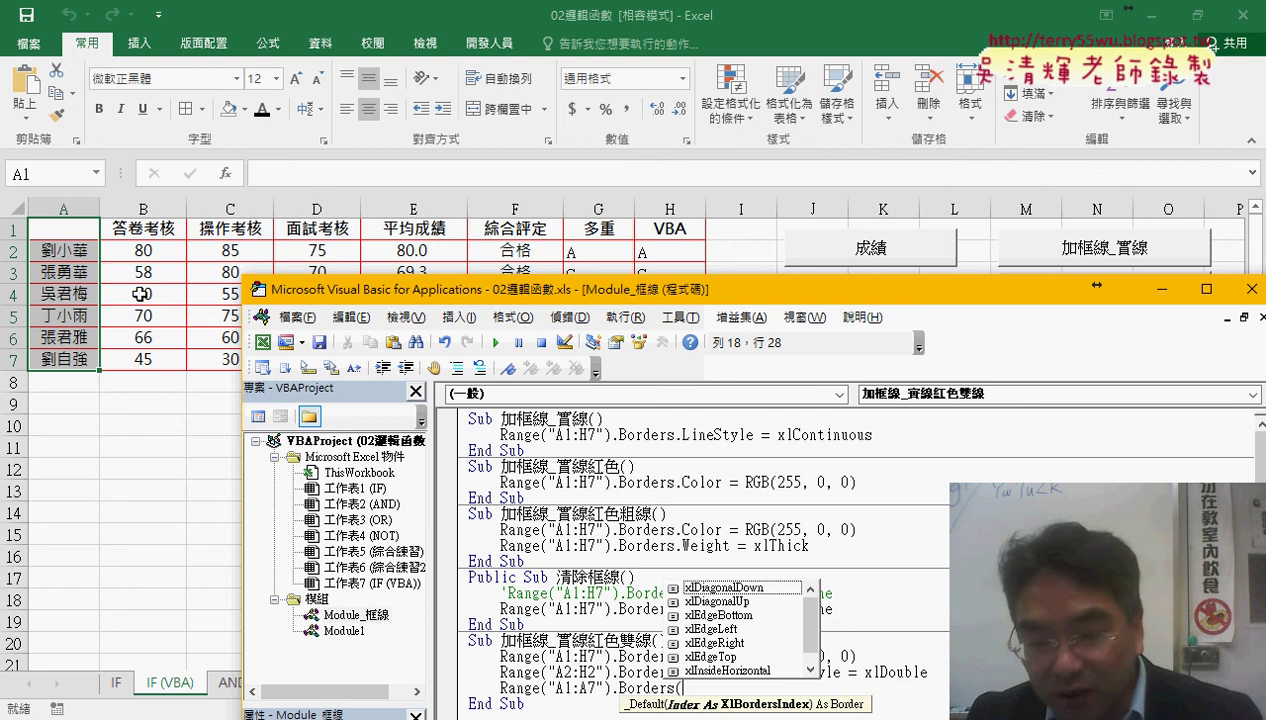
left_click(738, 643)
double_click(738, 643)
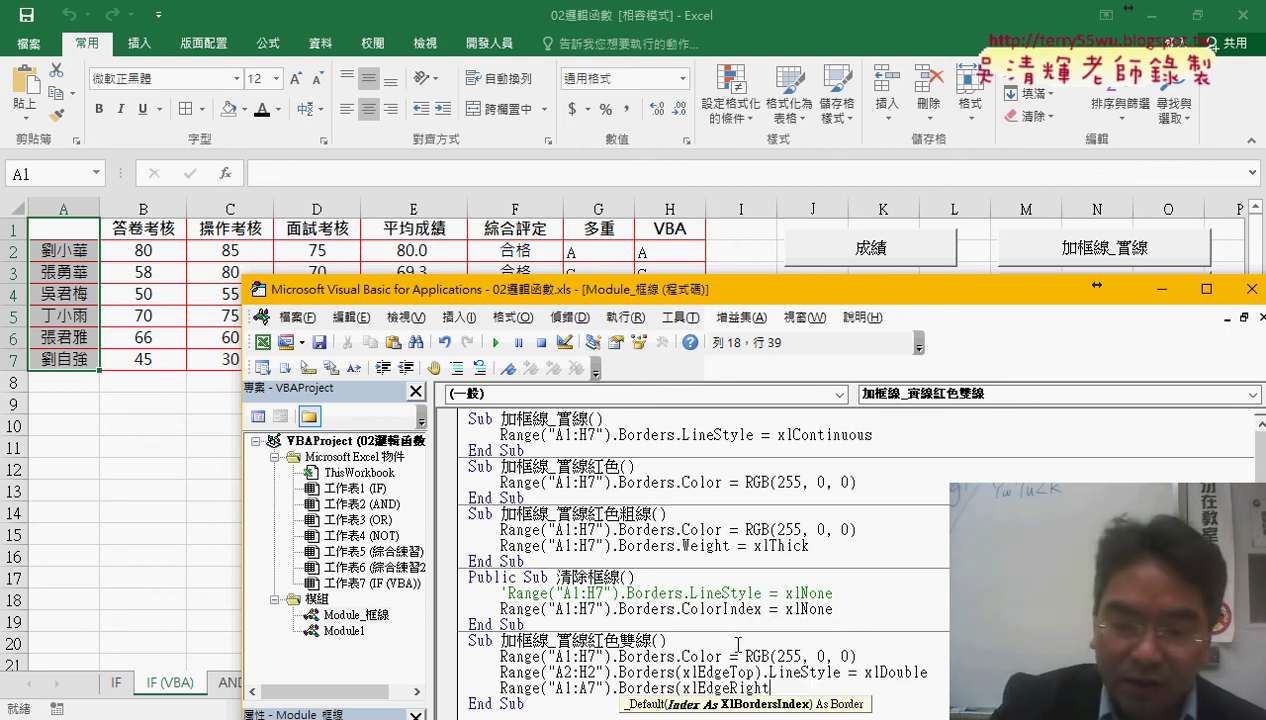
type(")")
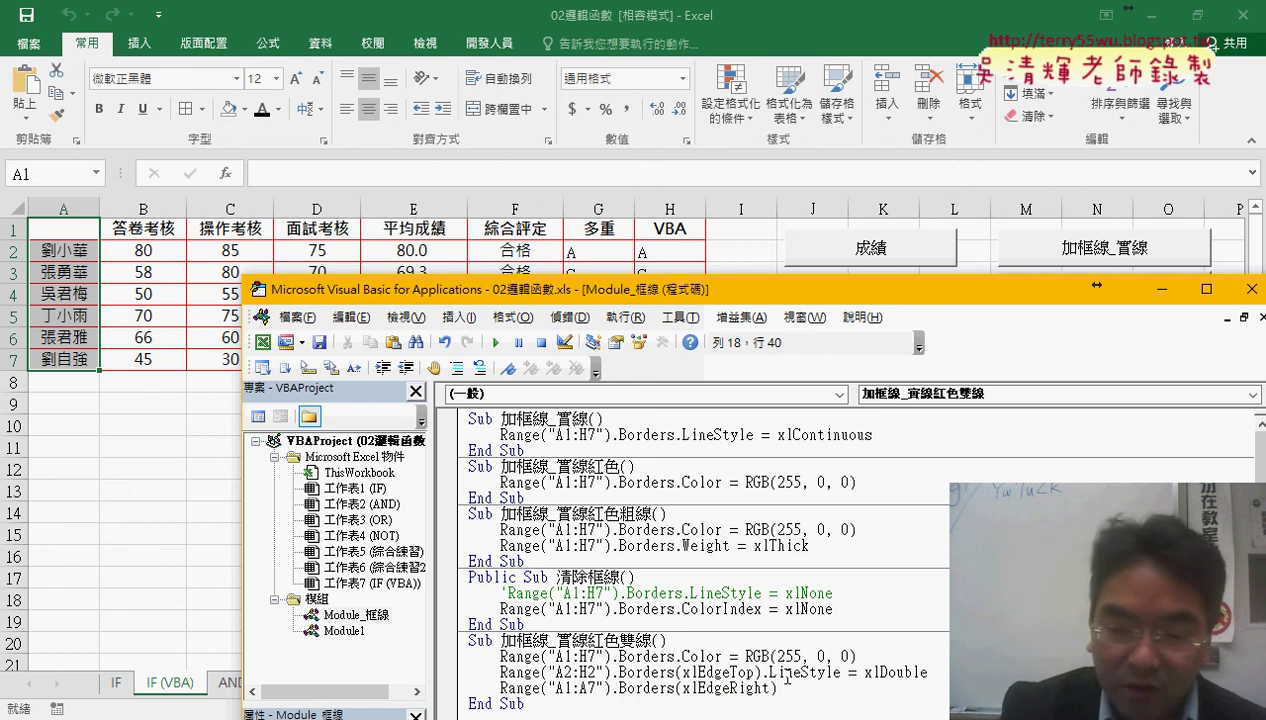
type(".")
type("LineStyle ")
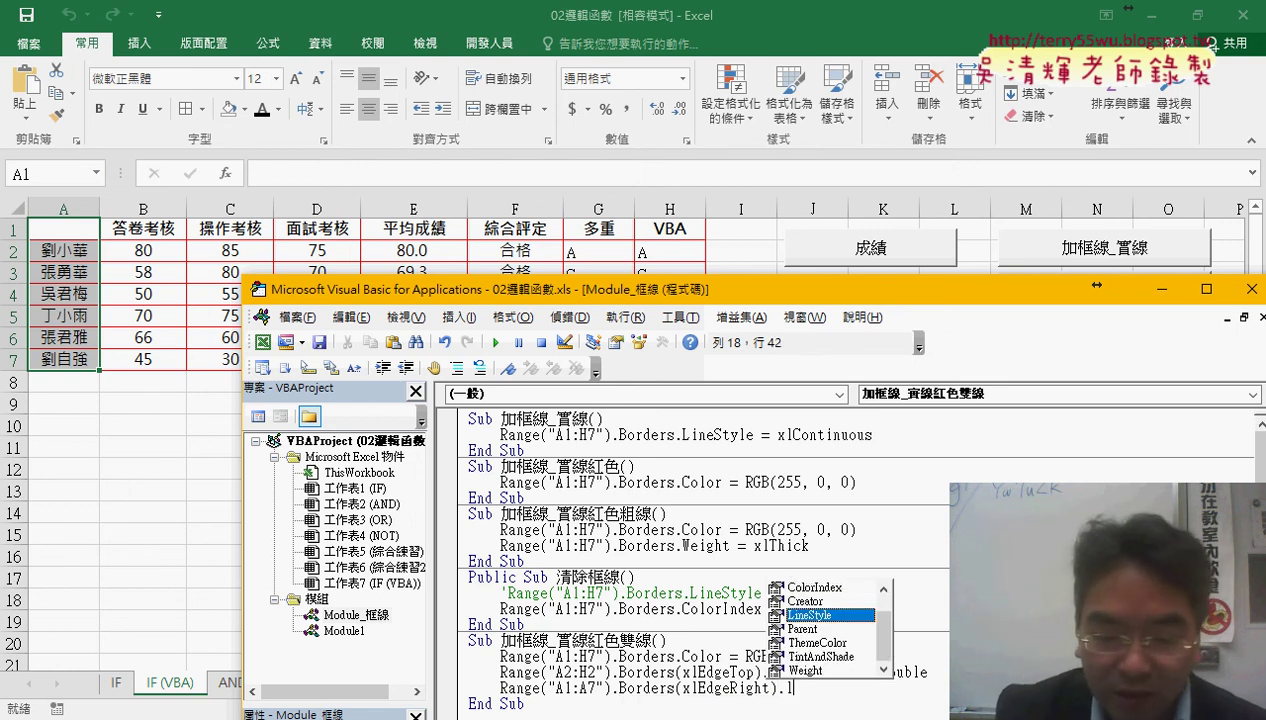
type("=x")
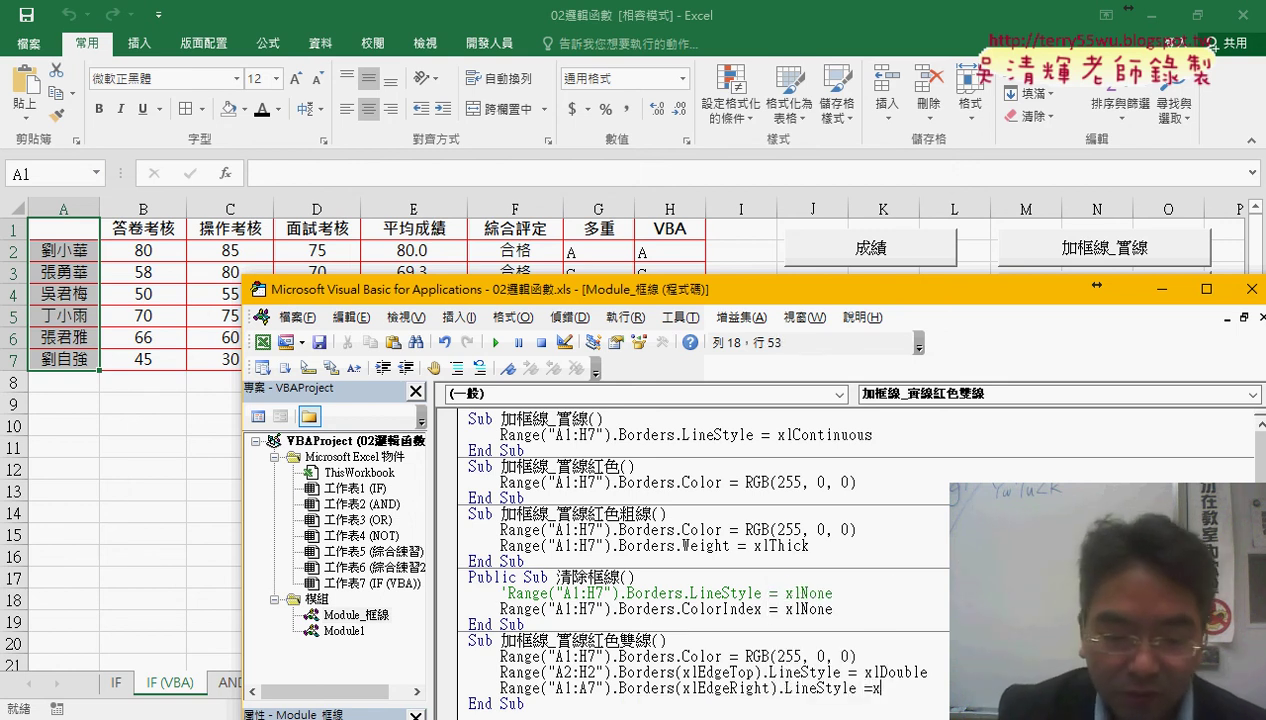
type("ldou")
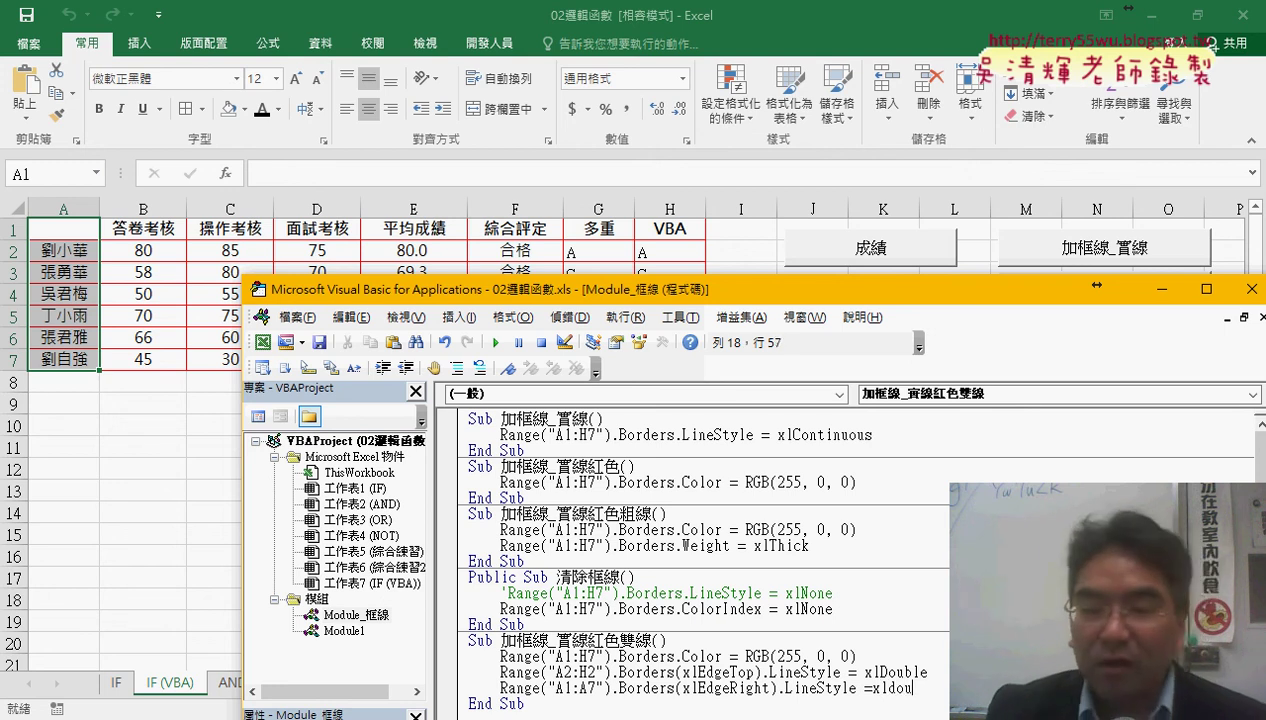
type("ble")
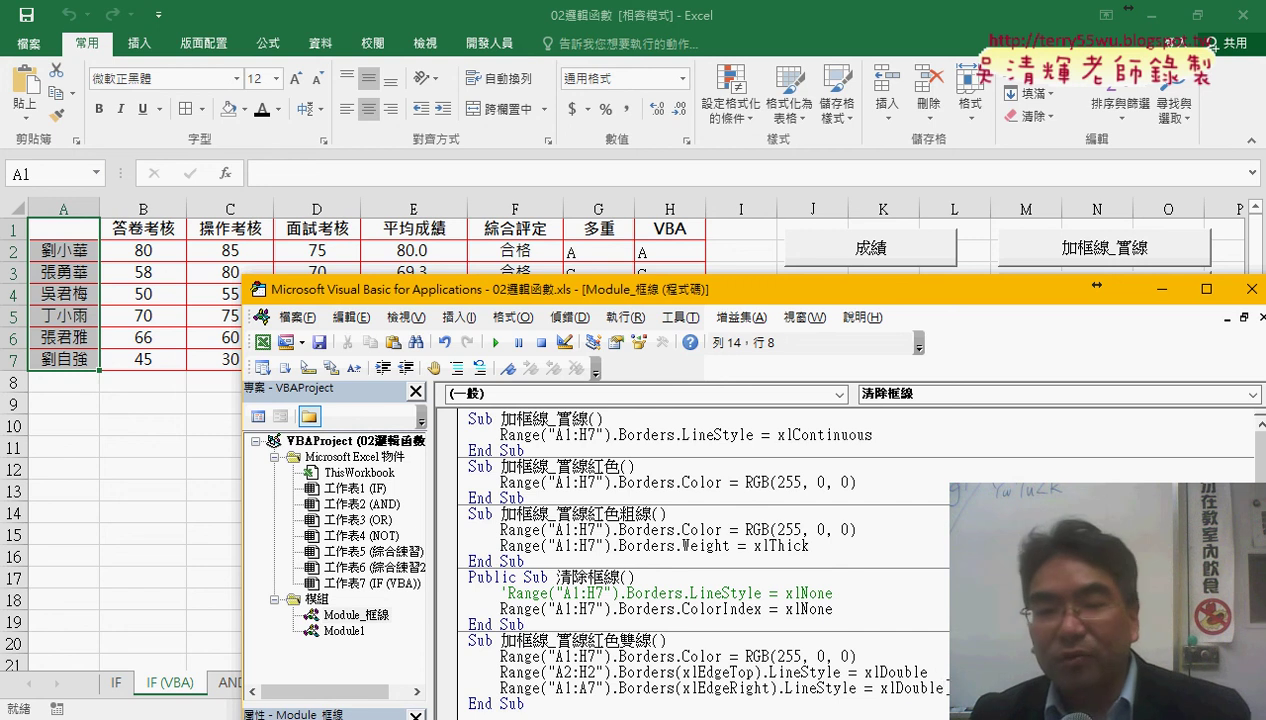
double_click(895, 686)
left_click(800, 672)
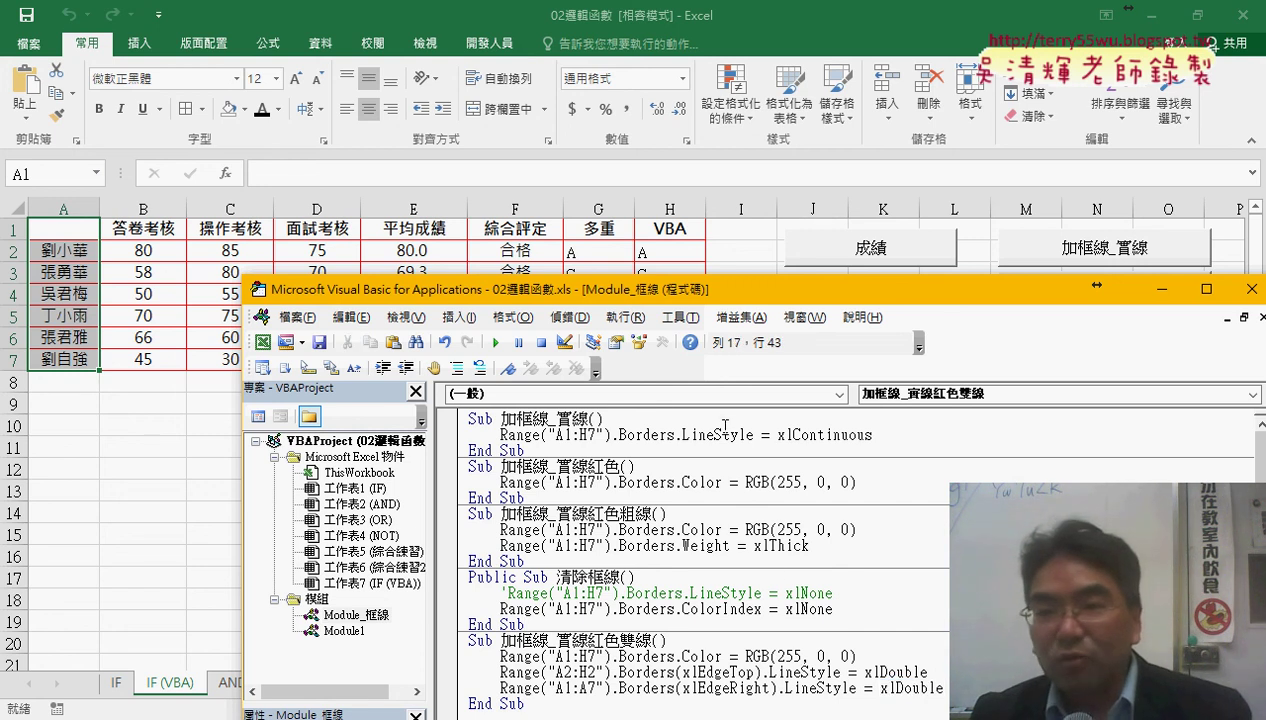
key("alt+F11")
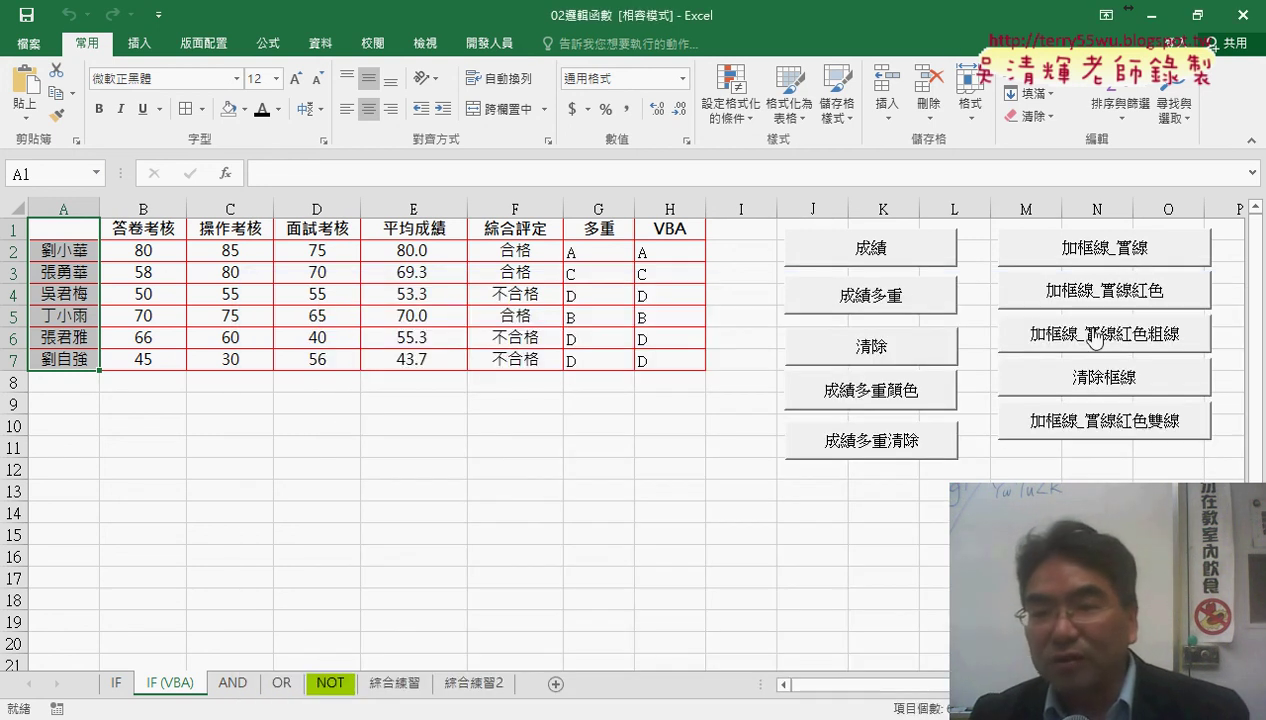
Step: Clear the score table's borders, reapply red double-line borders, then switch to the Google Groups forum
left_click(935, 534)
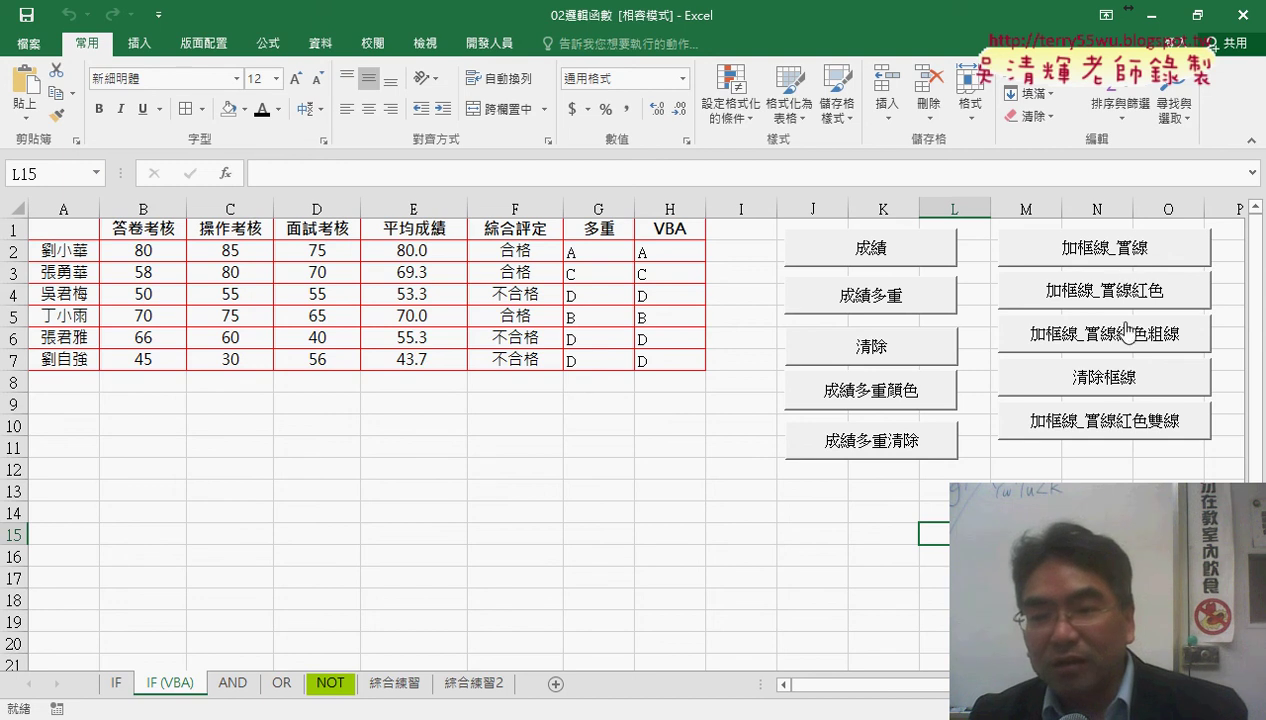
left_click(1127, 428)
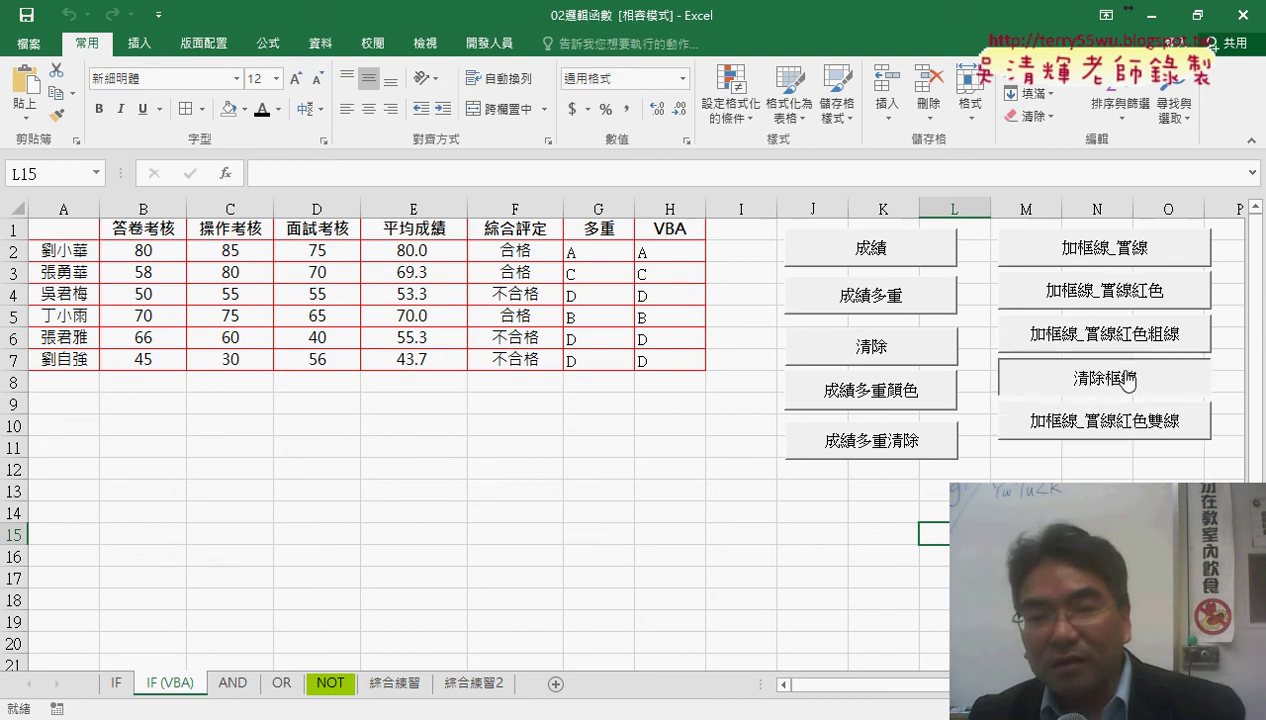
left_click(1127, 388)
left_click(1107, 428)
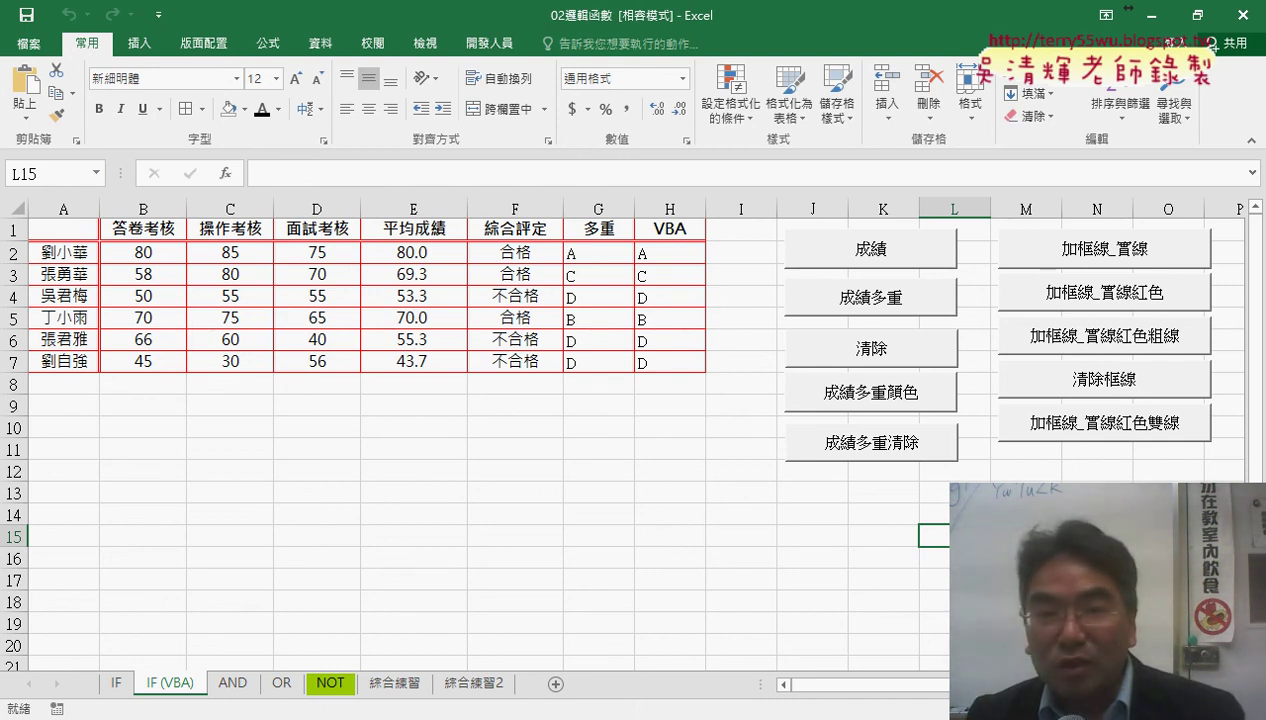
left_click(325, 608)
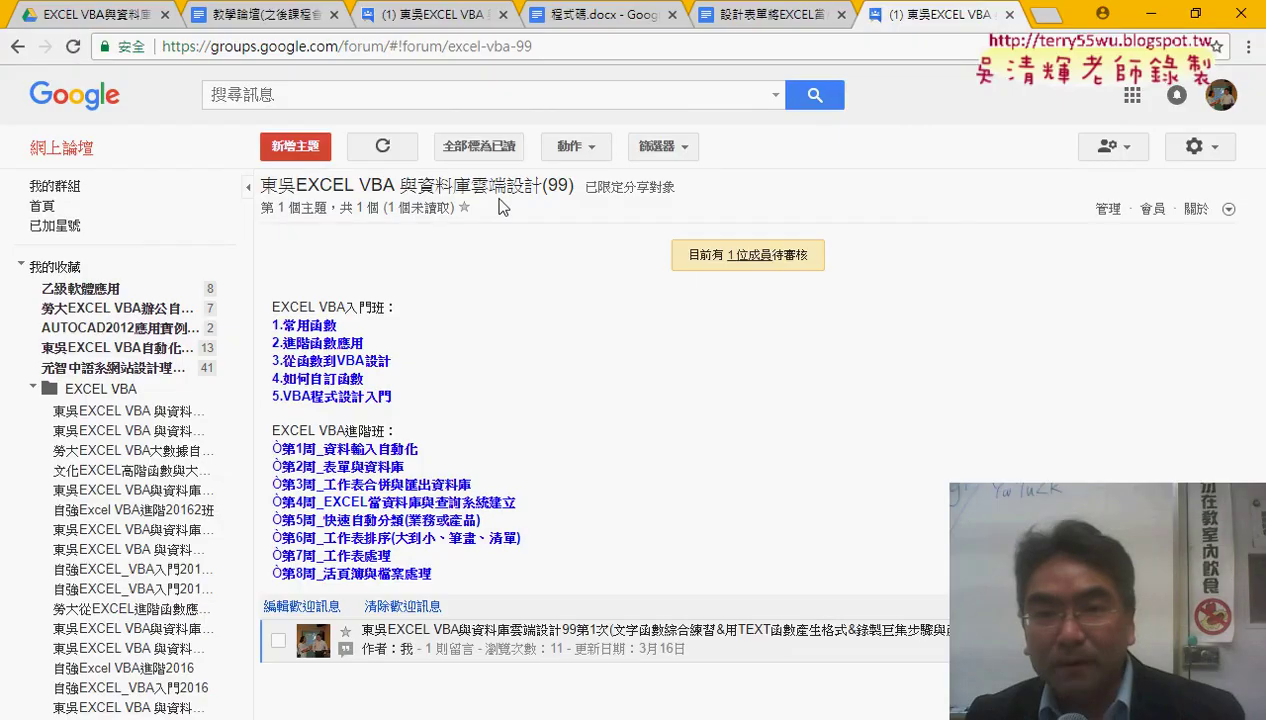
Step: Switch to the 程式碼.docx tab and scroll up to the 插入空白列_反向 and 刪除空白列_反向 code
left_click(613, 24)
scroll(619, 483, "up", 5)
scroll(683, 485, "up", 5)
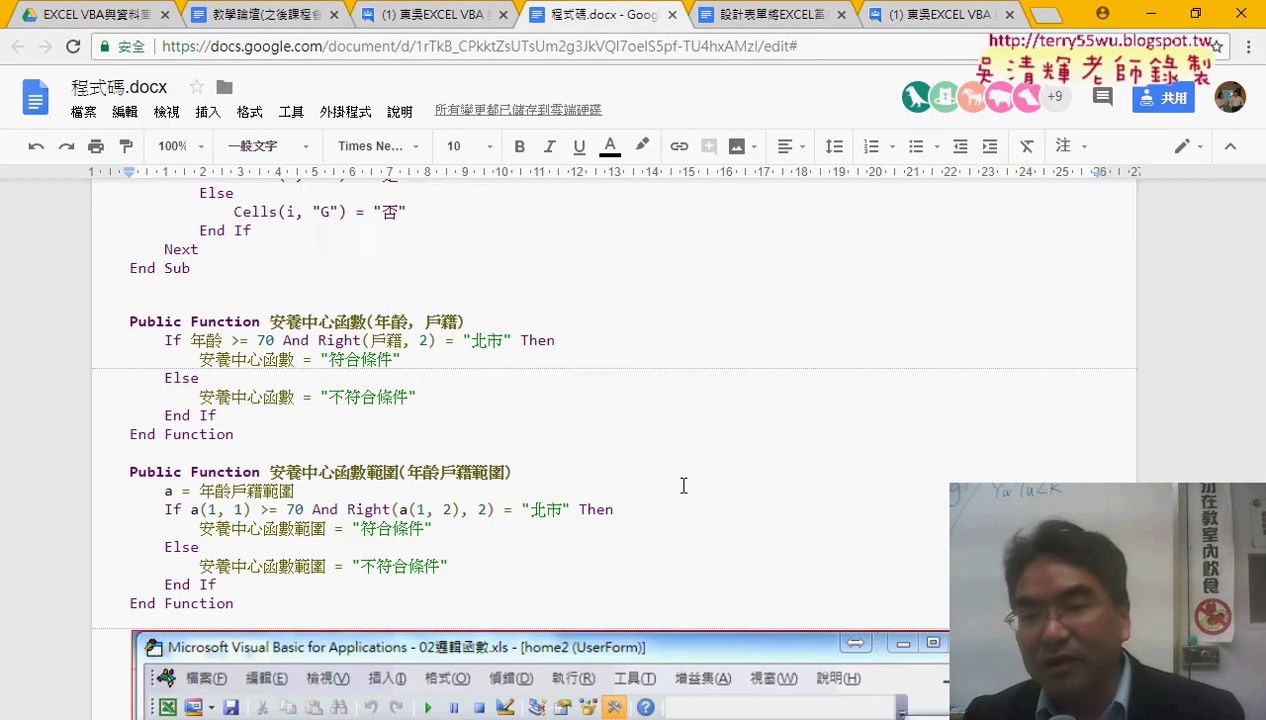
scroll(683, 485, "up", 5)
scroll(700, 413, "up", 5)
scroll(800, 430, "up", 5)
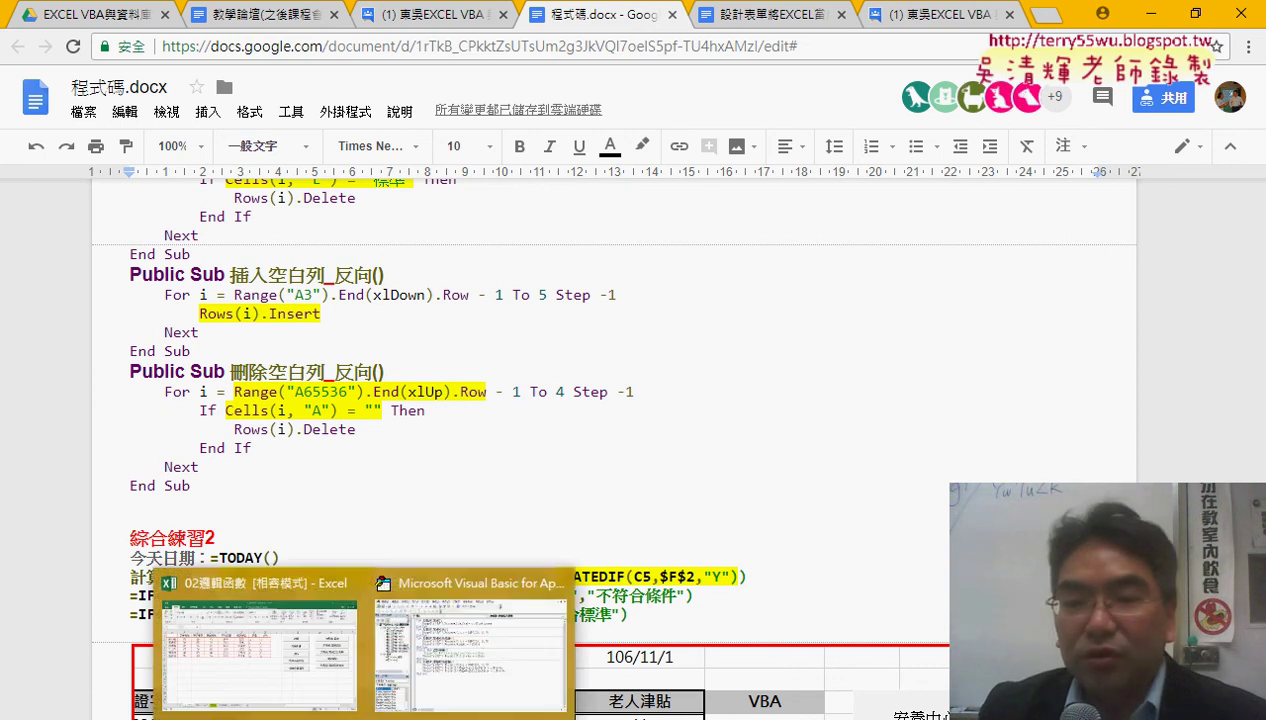
Step: Raise the VBA editor and highlight LineStyle, Color, Weight and xlEdgeTop in Module_框線's macros
left_click(520, 627)
left_click_drag(710, 296, 634, 46)
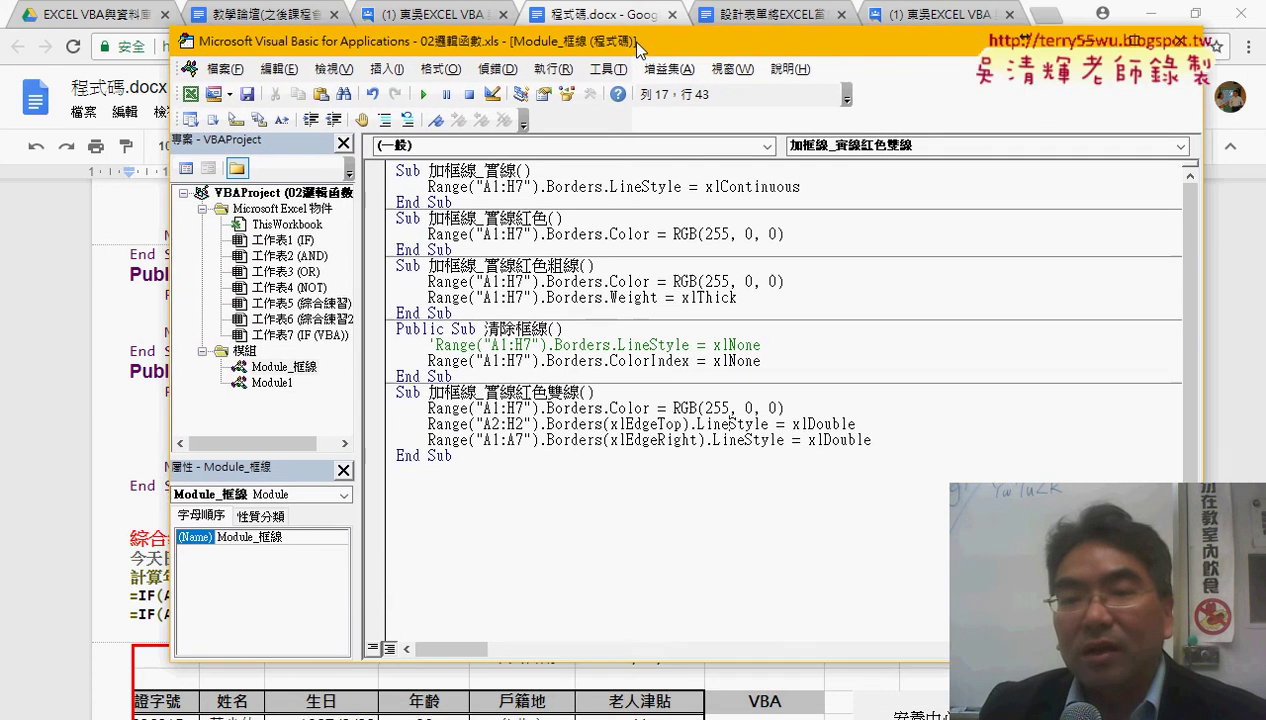
left_click_drag(611, 185, 684, 186)
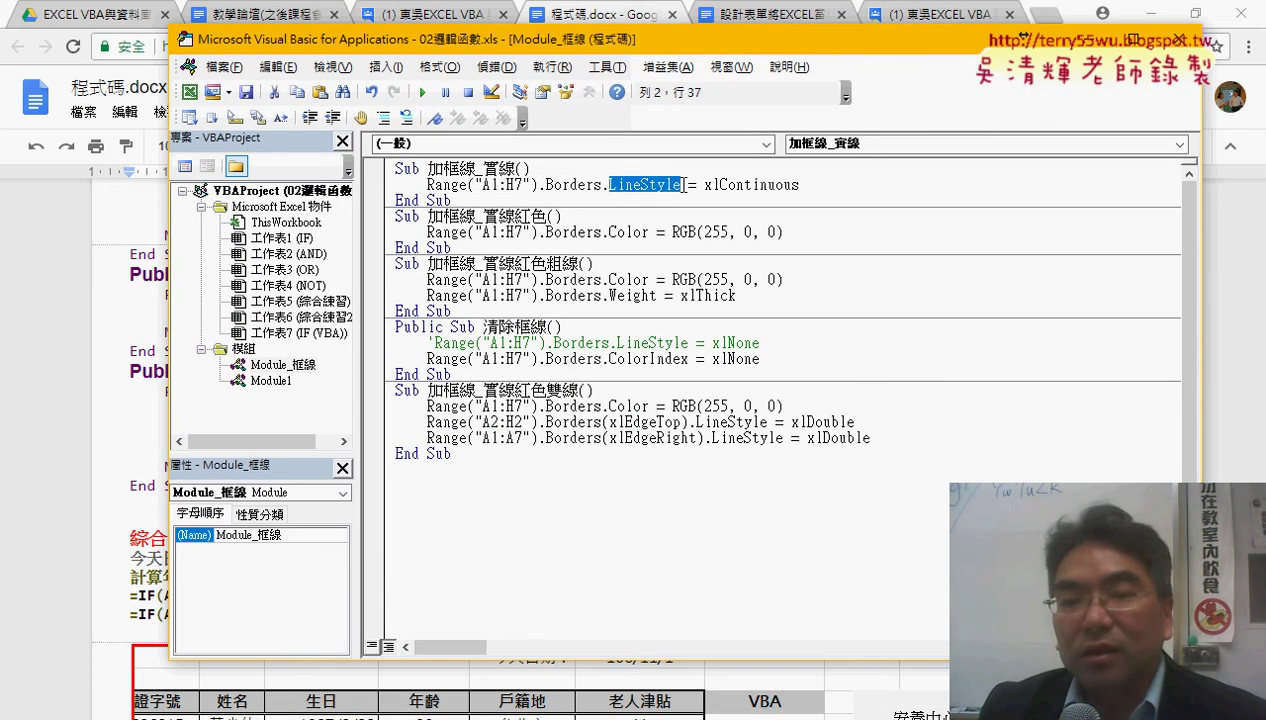
left_click_drag(609, 232, 645, 232)
left_click_drag(609, 295, 657, 295)
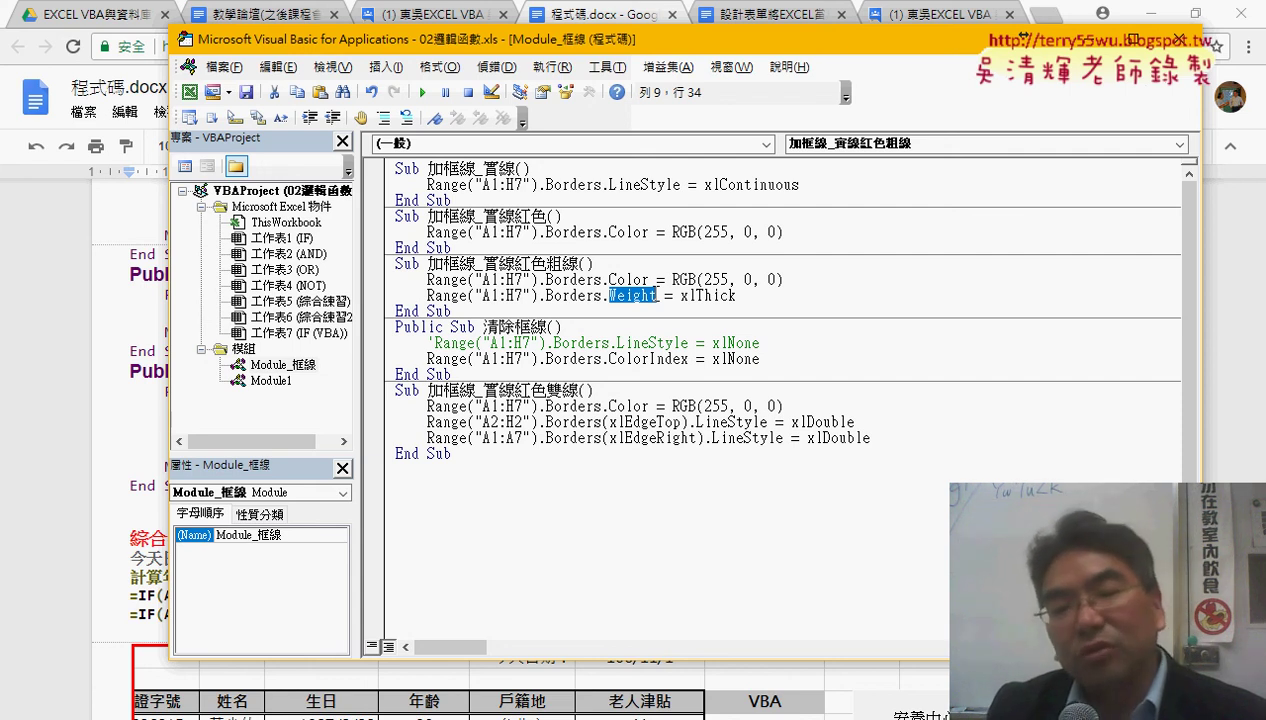
left_click_drag(601, 422, 688, 422)
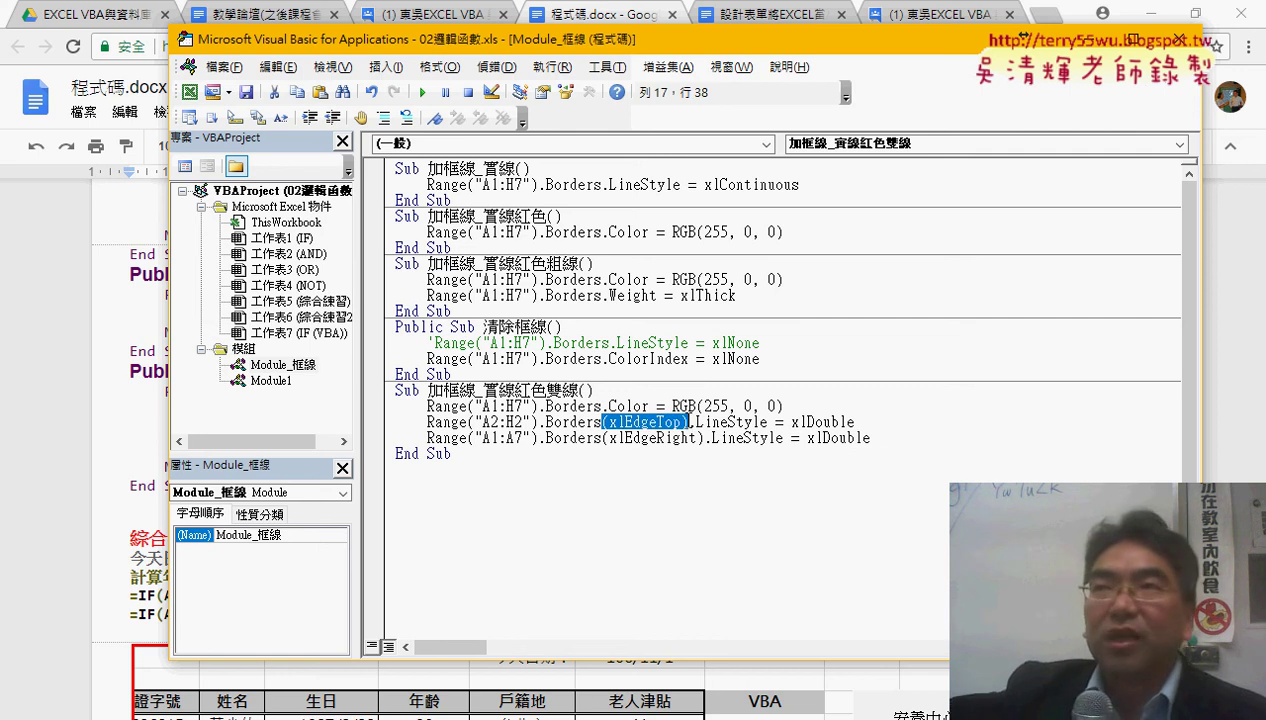